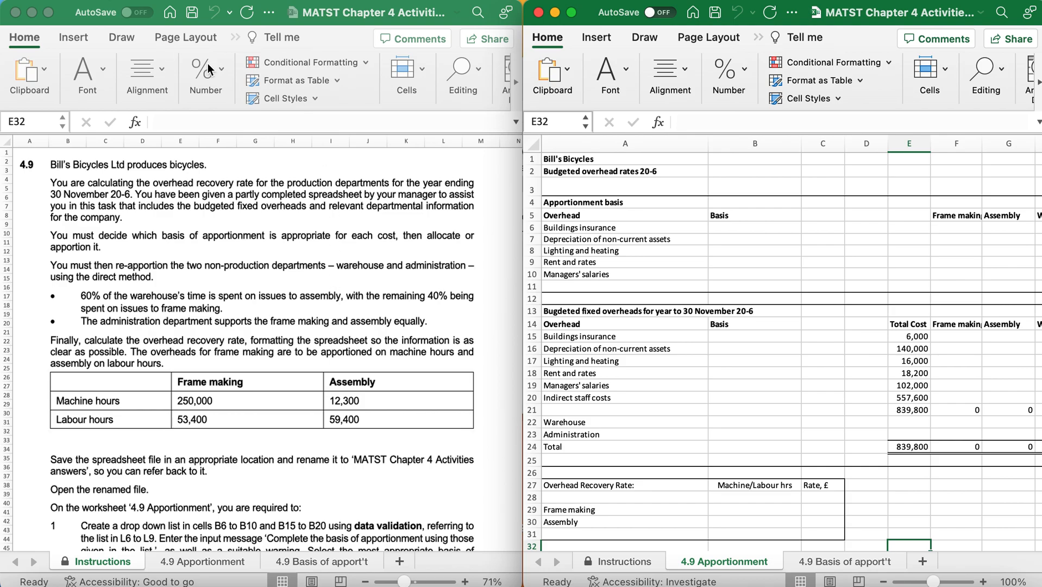
pyautogui.click(759, 36)
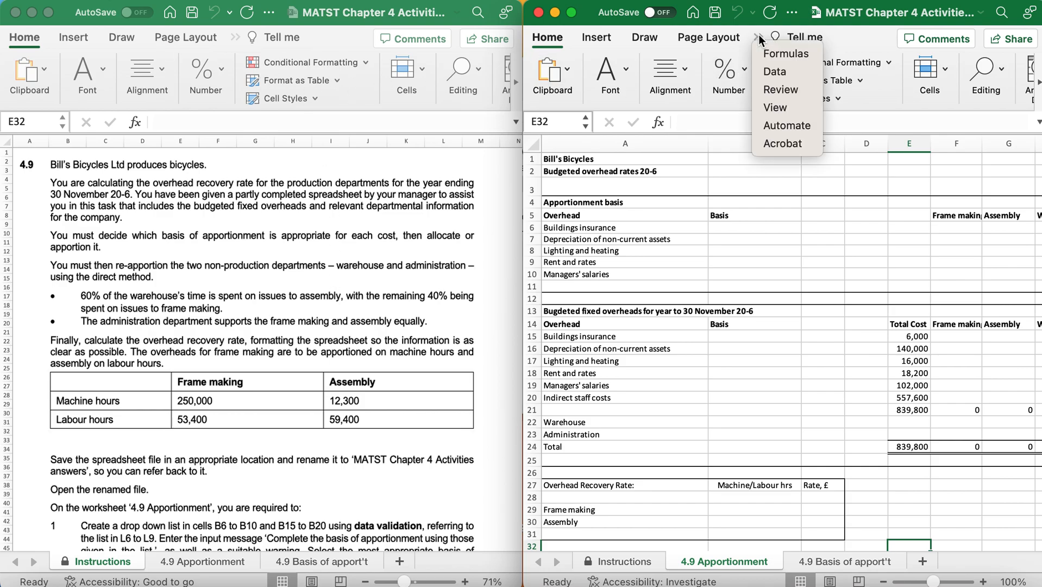
pyautogui.click(765, 109)
pyautogui.click(959, 75)
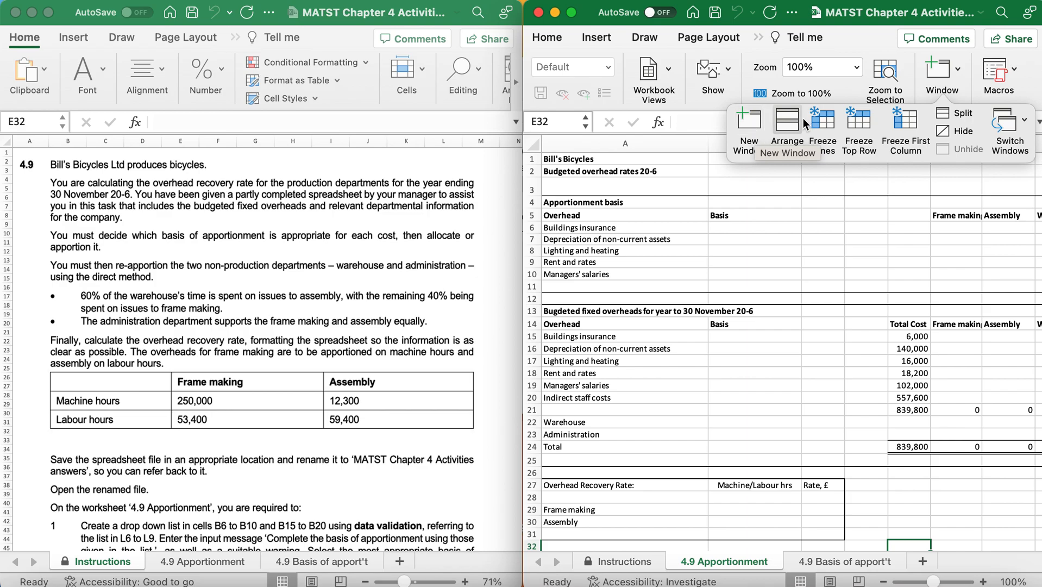
# Read through the 4.9 task instructions, covering the re-apportionment rules, the machine and labour hours table and the numbered requirements.
pyautogui.click(377, 292)
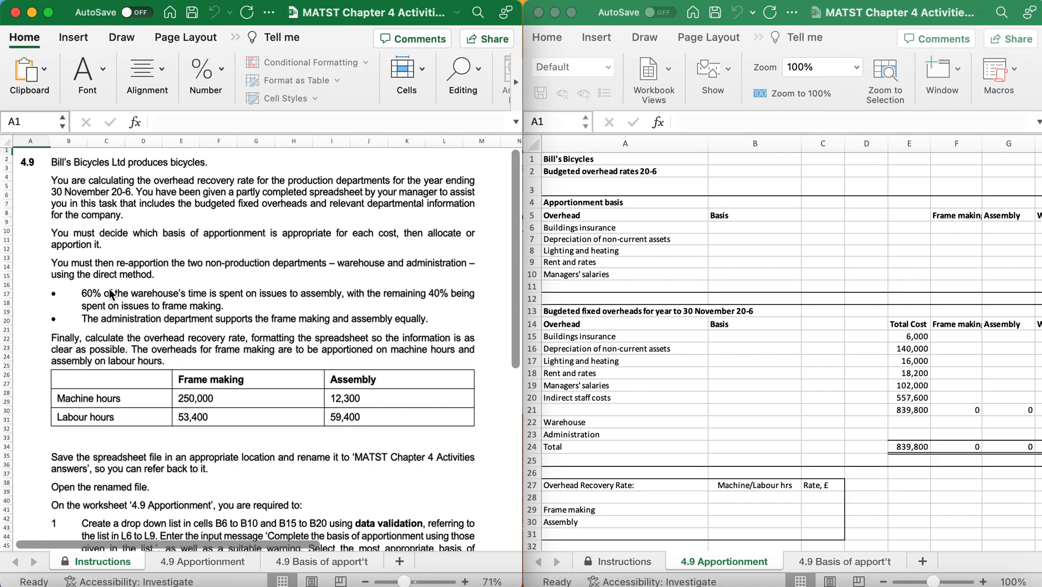
pyautogui.scroll(-3, 108, 288)
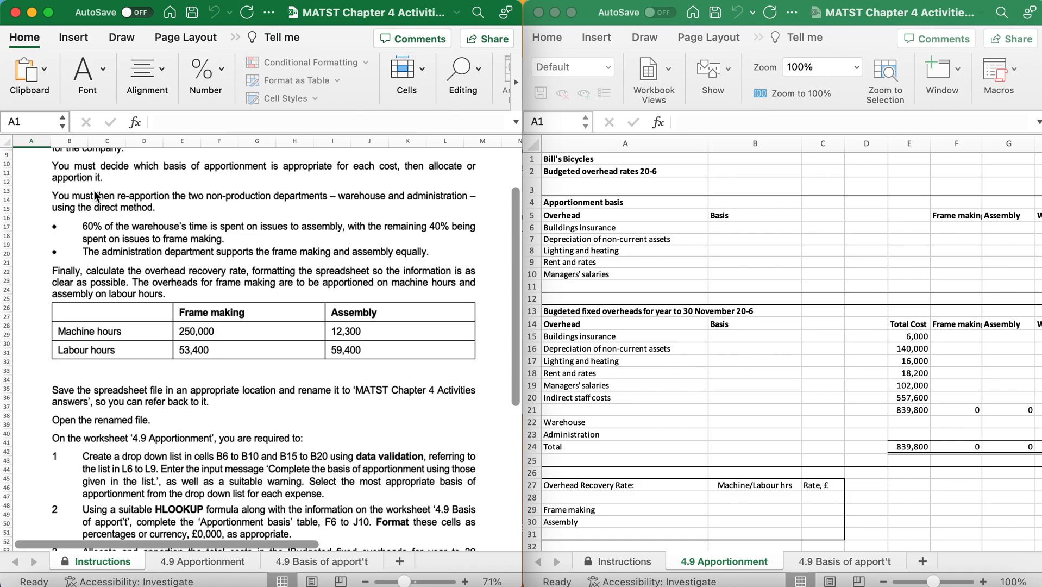
pyautogui.scroll(-1, 70, 314)
pyautogui.scroll(-1, 71, 306)
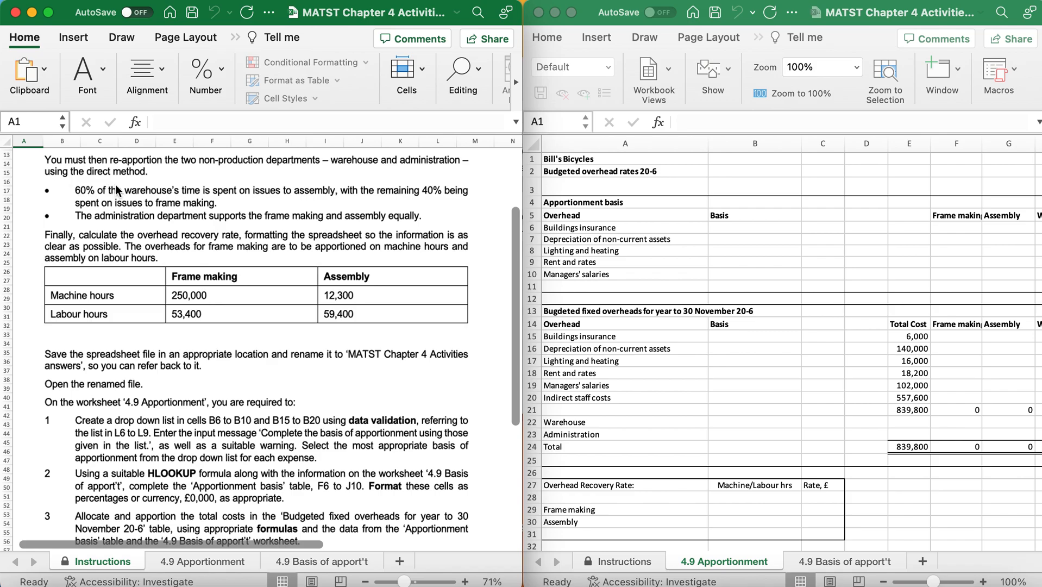
pyautogui.scroll(-1, 124, 318)
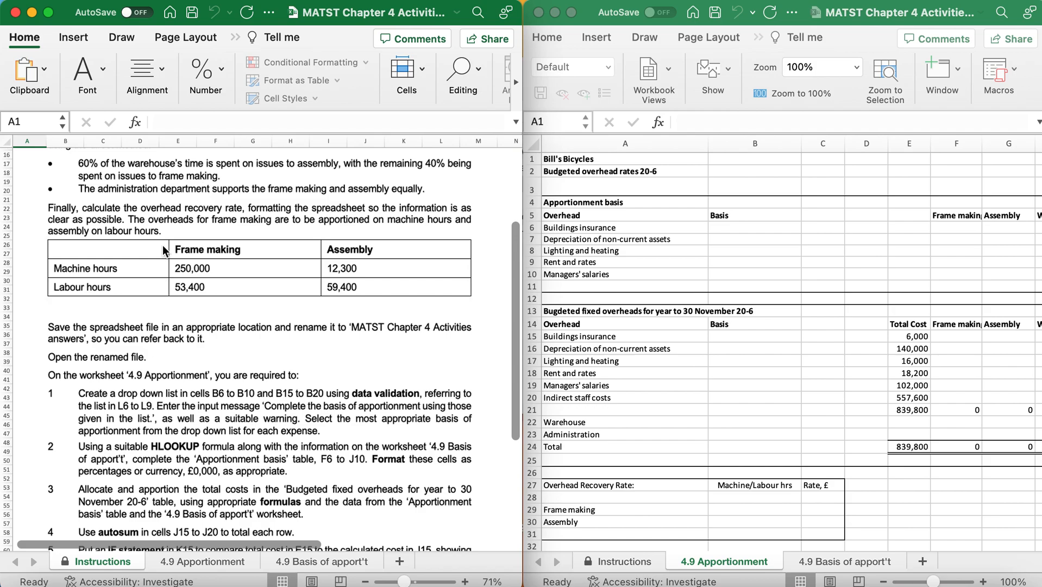
pyautogui.scroll(-2, 140, 299)
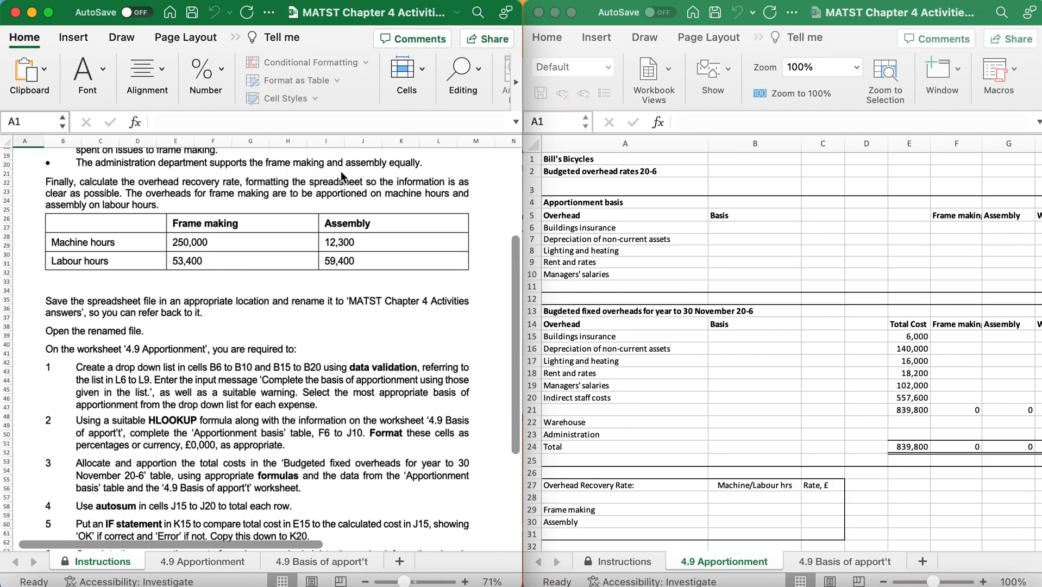
pyautogui.scroll(-1, 75, 426)
pyautogui.scroll(-2, 75, 426)
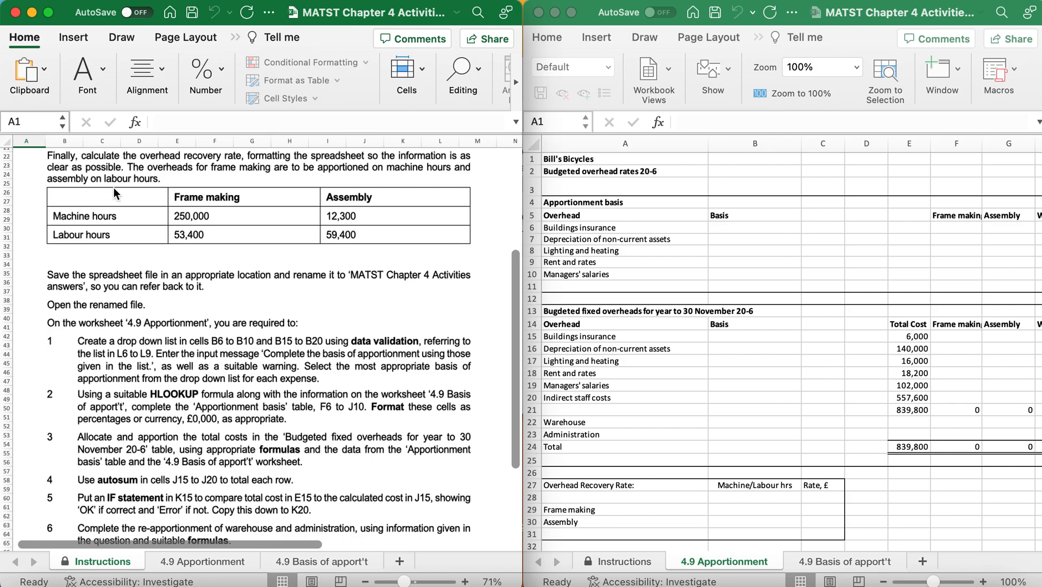
pyautogui.scroll(-5, 178, 199)
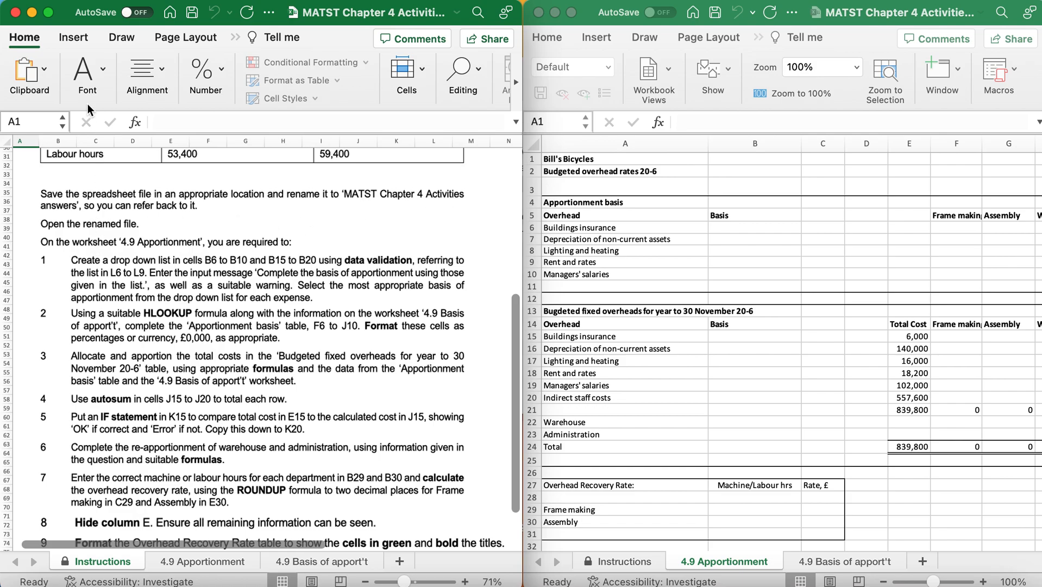
pyautogui.click(95, 0)
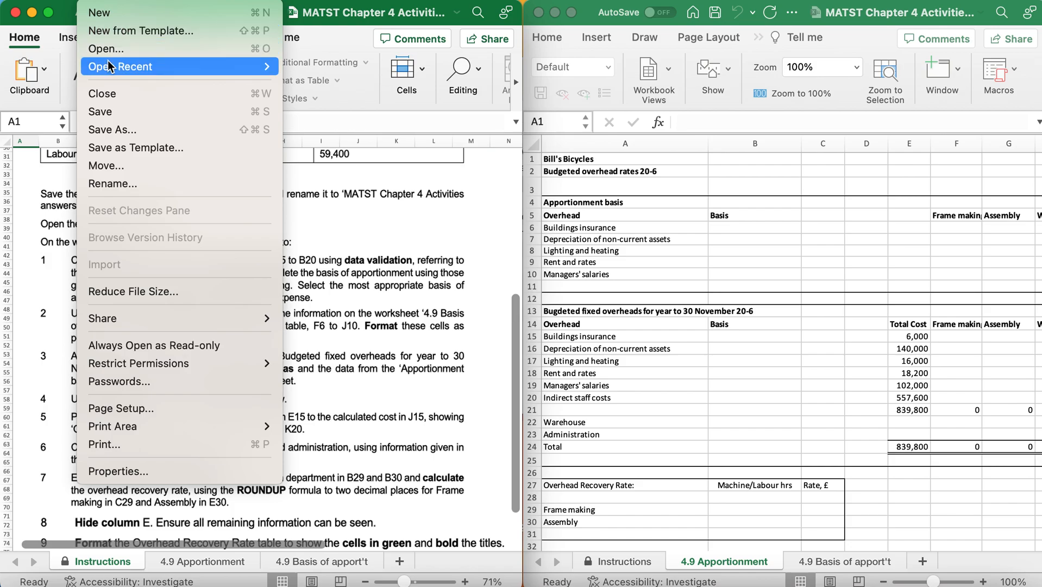
pyautogui.click(116, 132)
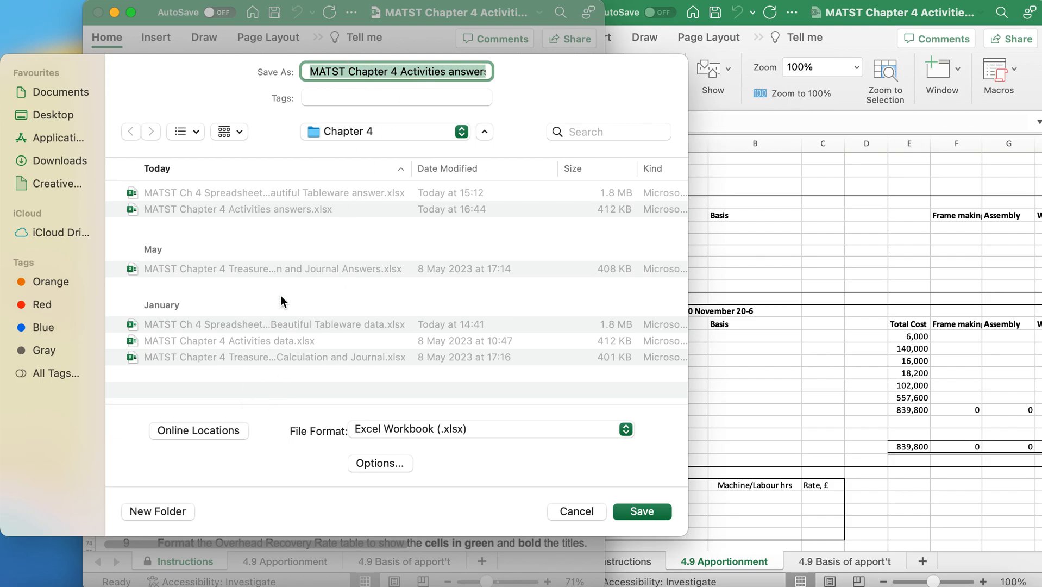
pyautogui.click(571, 511)
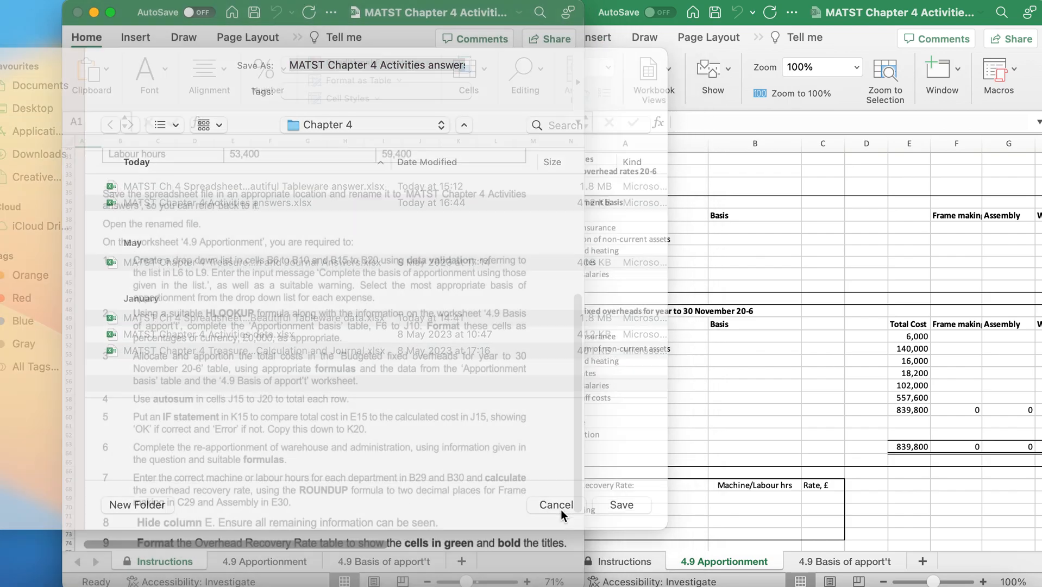
# Open data validation for cells B6 to B10 and B15 to B20 together on the 4.9 Apportionment worksheet.
pyautogui.scroll(-5, 176, 414)
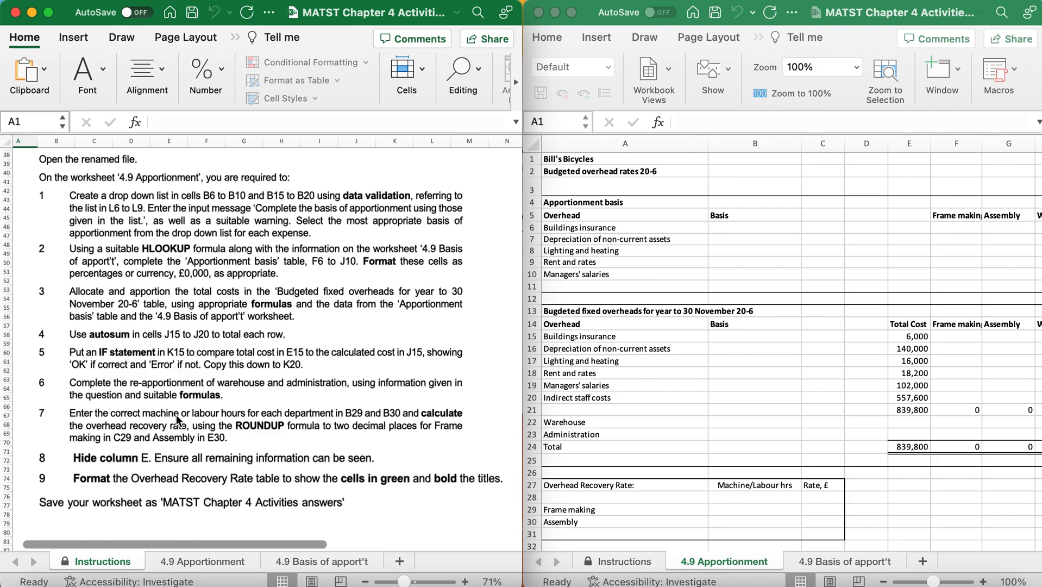
pyautogui.scroll(-1, 176, 414)
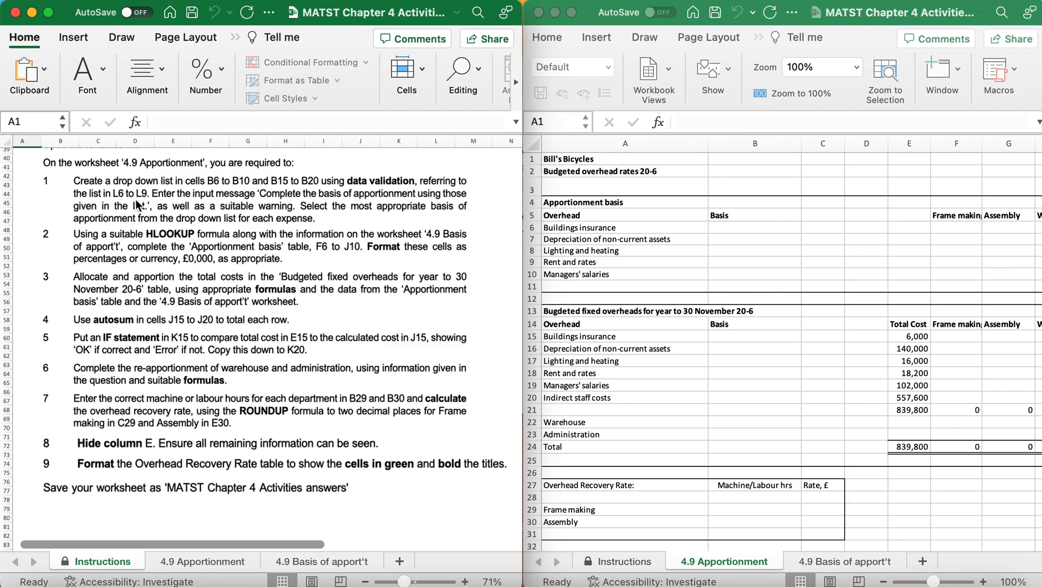
pyautogui.click(721, 227)
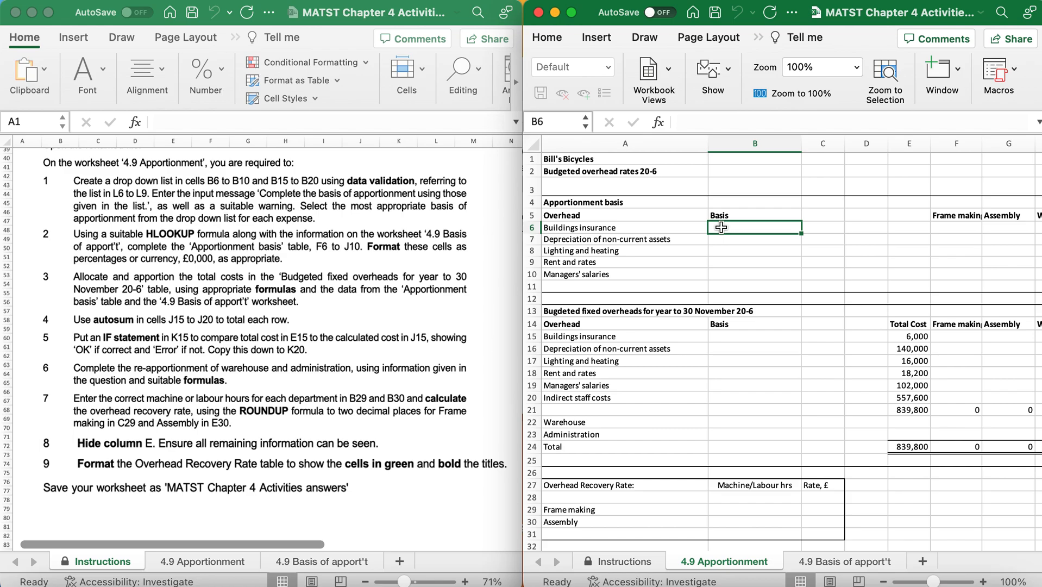
pyautogui.moveTo(721, 227); pyautogui.dragTo(728, 270)
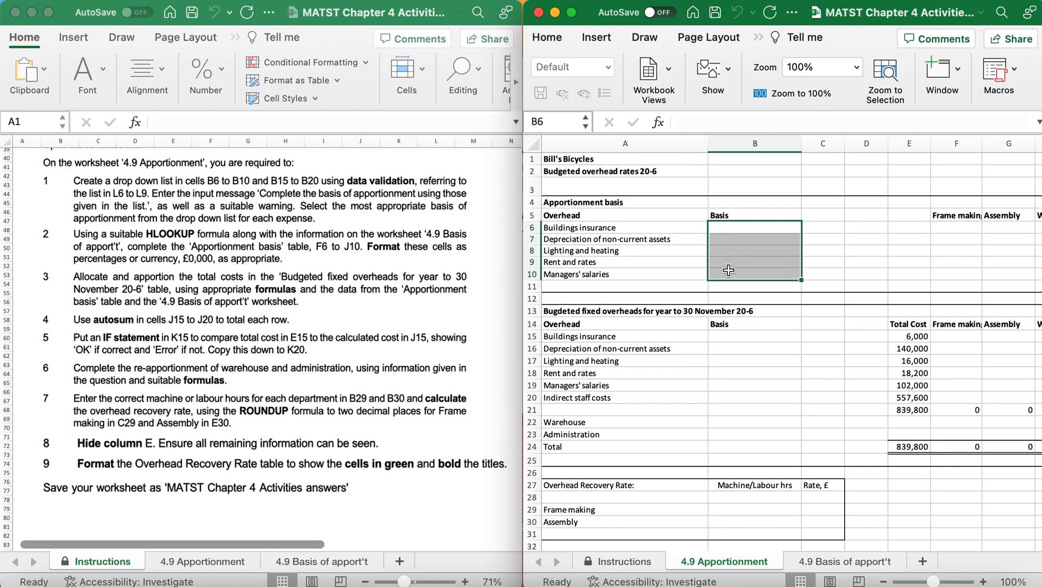
pyautogui.keyDown('shift'); pyautogui.click(735, 339); pyautogui.keyUp('shift')
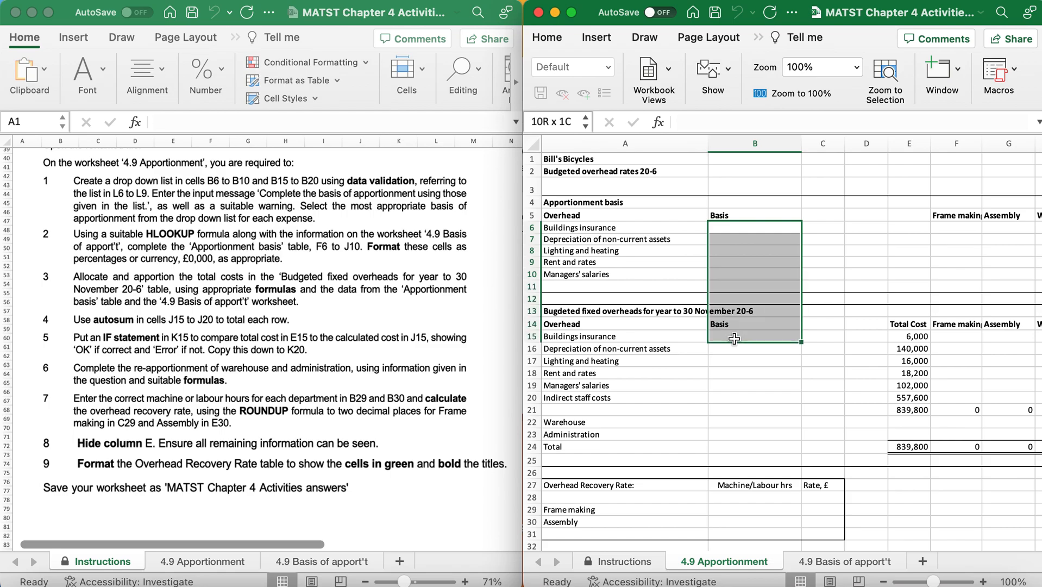
pyautogui.keyDown('shift'); pyautogui.click(729, 273); pyautogui.keyUp('shift')
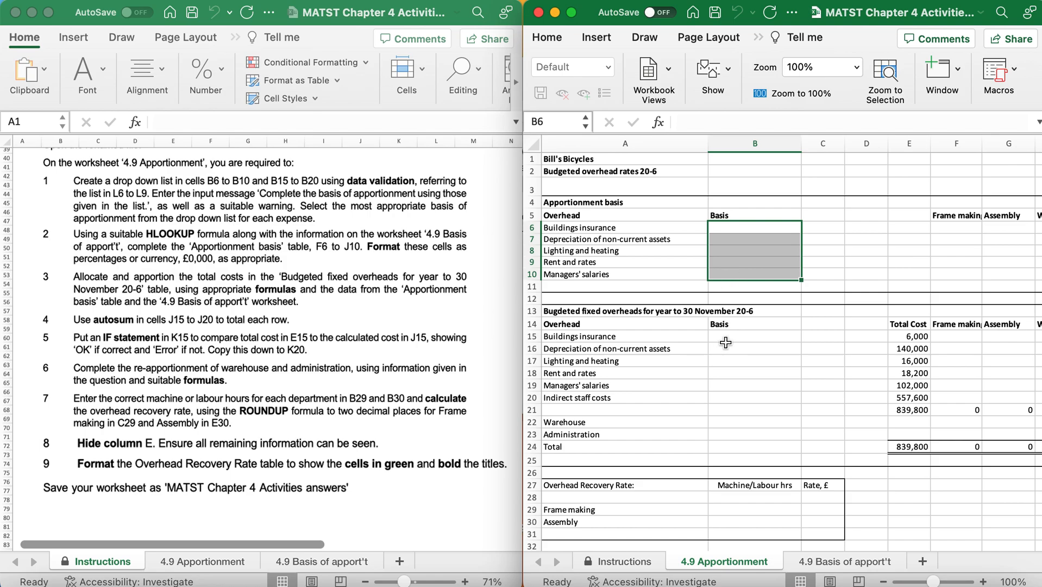
pyautogui.moveTo(725, 342); pyautogui.dragTo(726, 400)
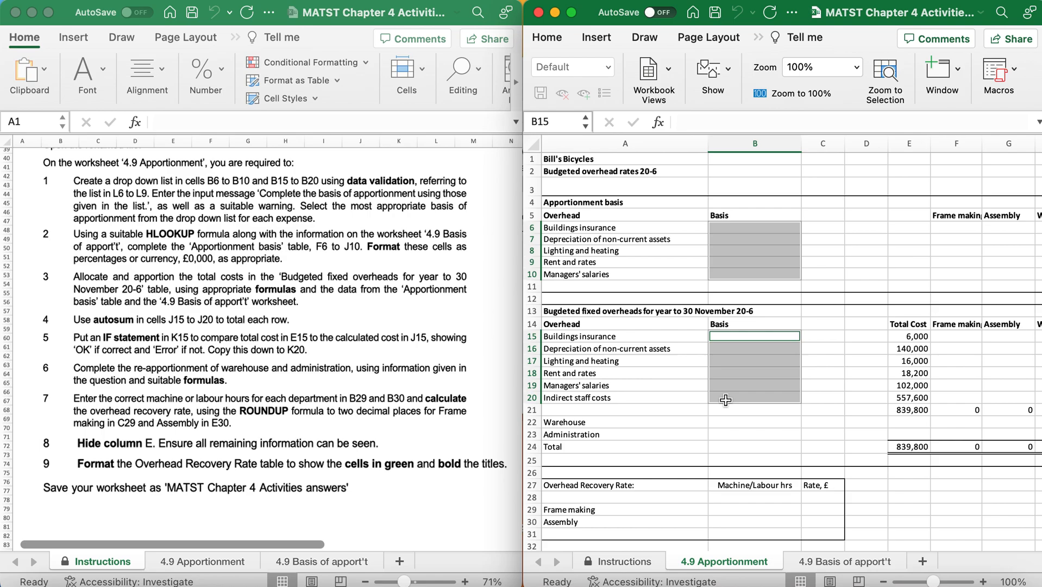
pyautogui.click(758, 37)
pyautogui.click(772, 70)
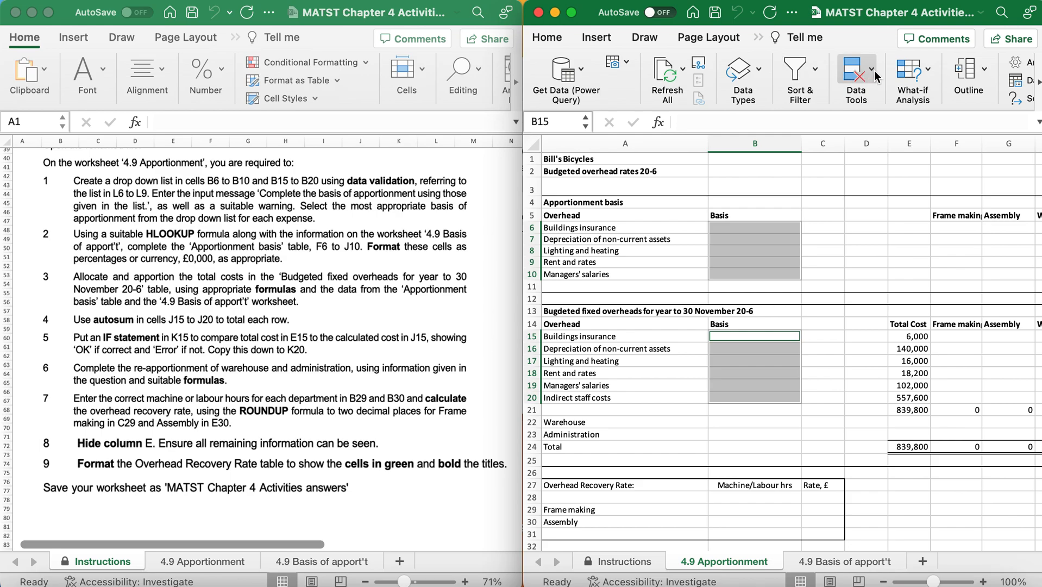
pyautogui.click(869, 70)
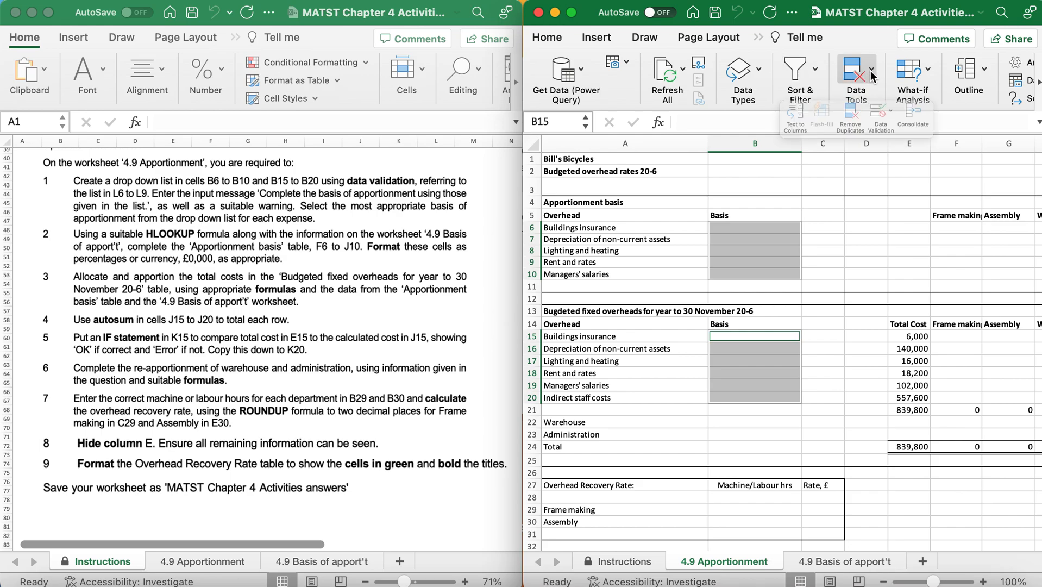
pyautogui.click(911, 123)
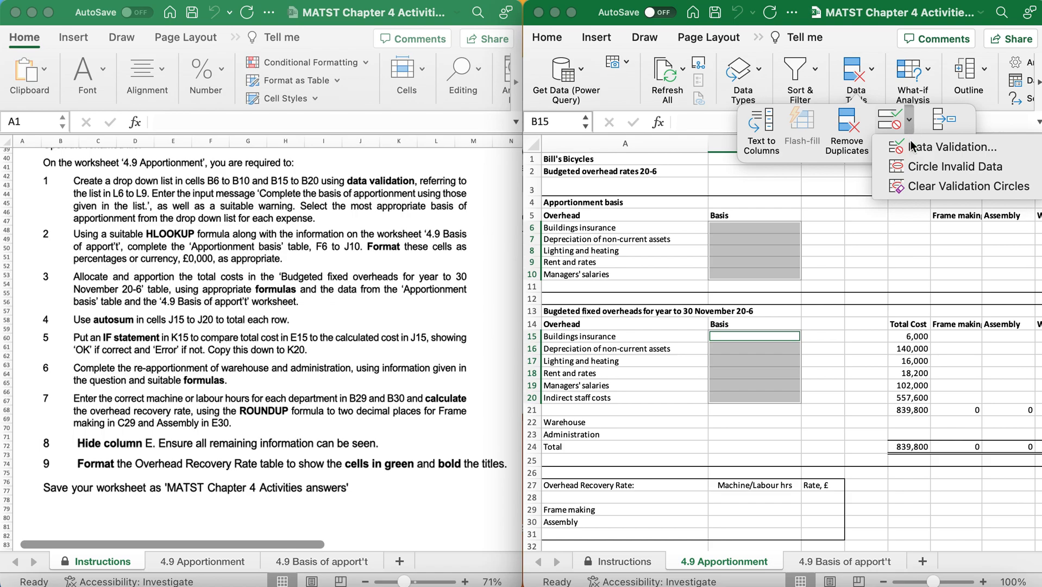
pyautogui.click(911, 145)
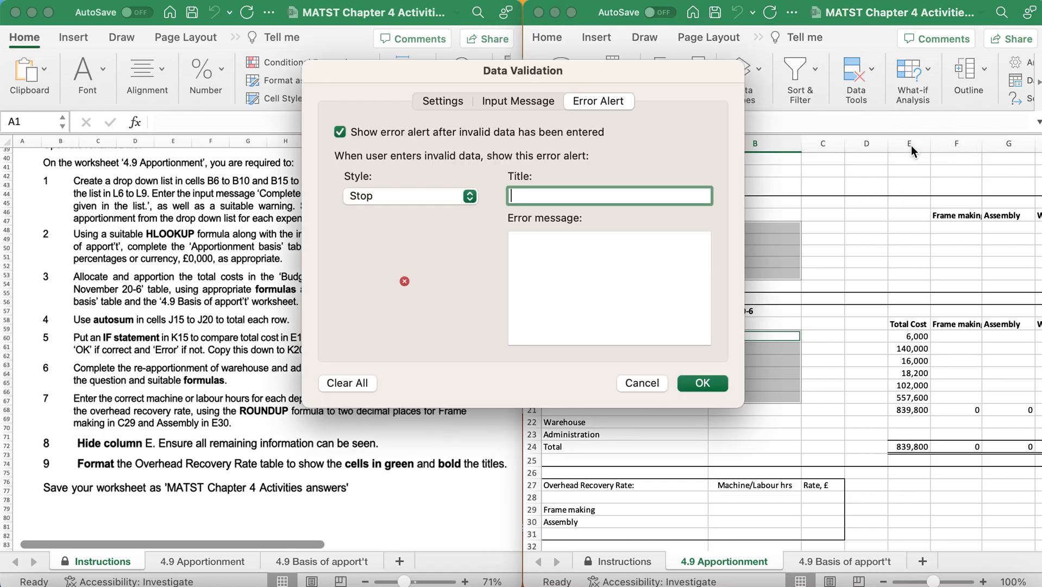
# Allow only a list in the selected cells, using the bases of apportionment in L6 to L9 as the source.
pyautogui.click(448, 104)
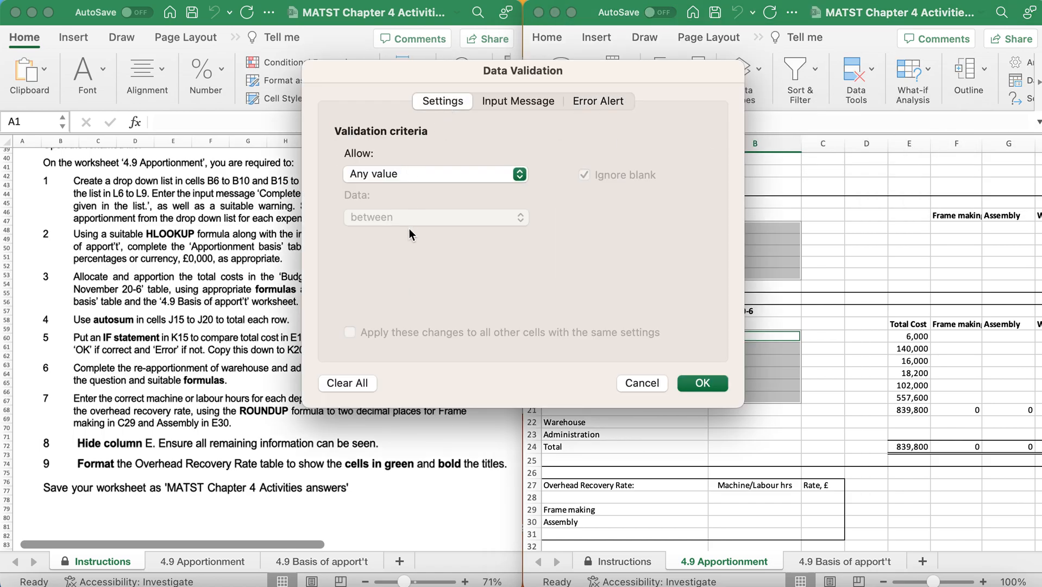
pyautogui.click(402, 173)
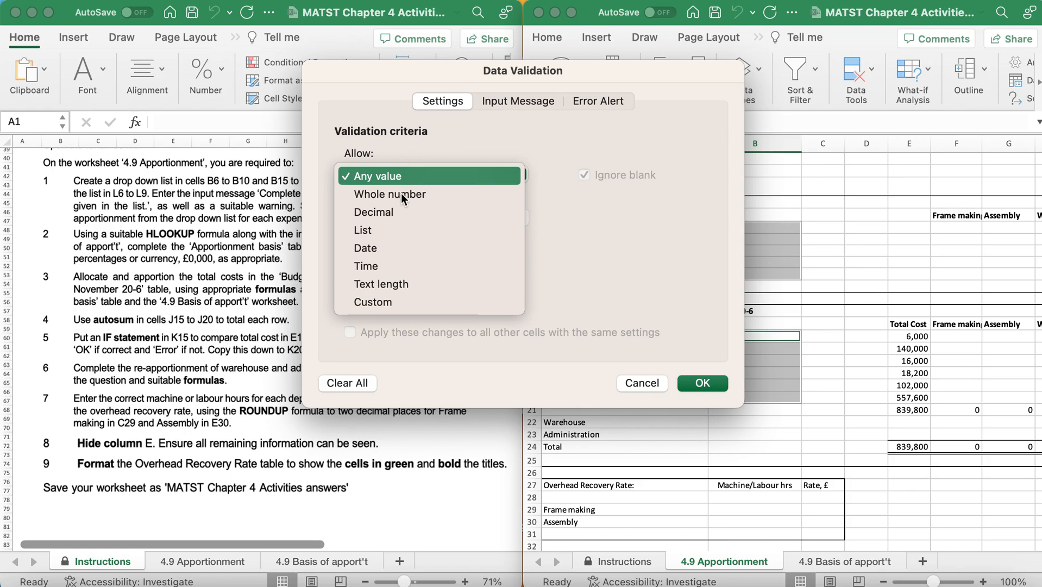
pyautogui.click(395, 229)
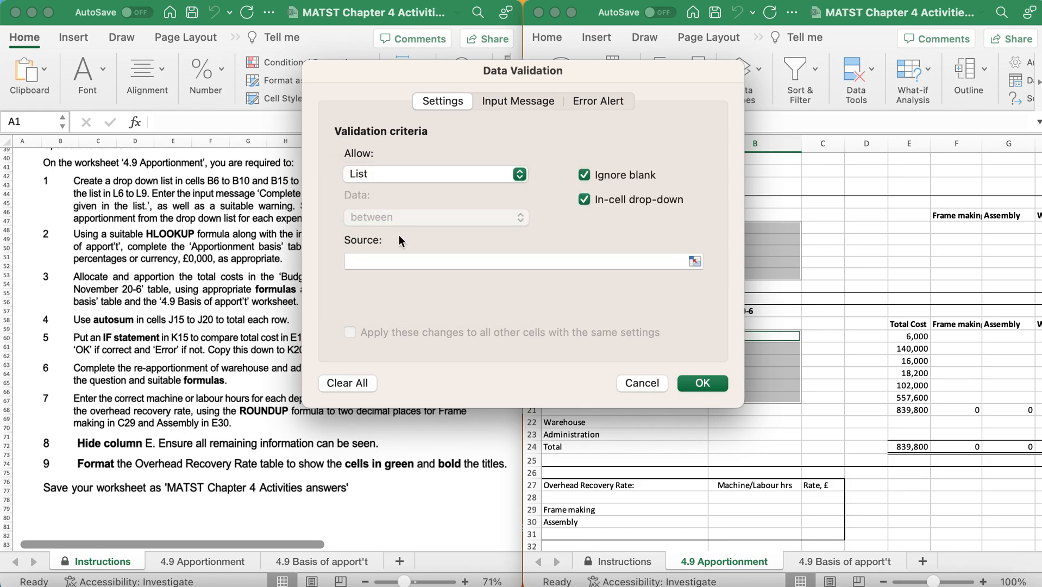
pyautogui.click(693, 261)
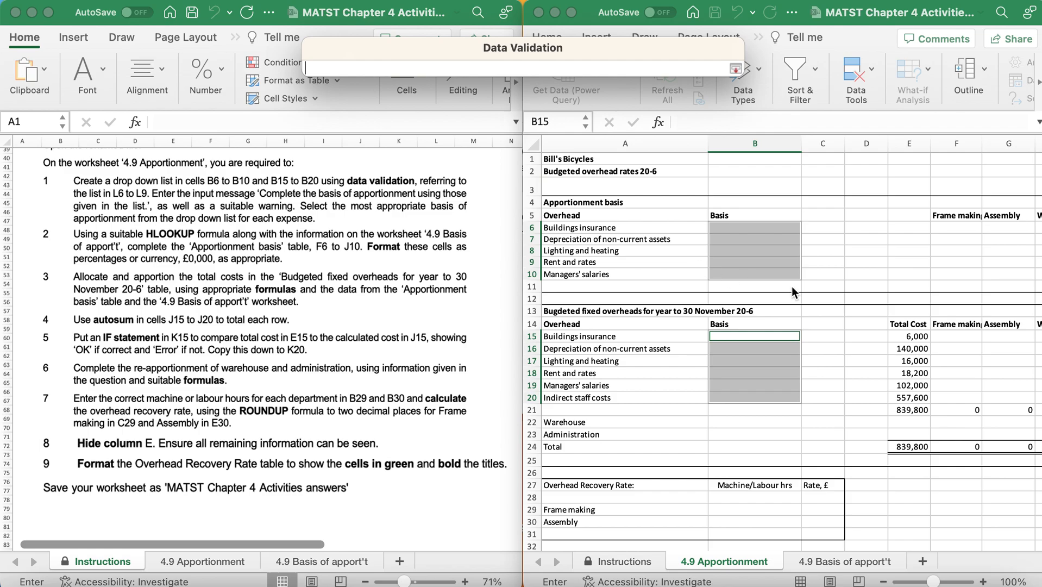
pyautogui.hscroll(10, 927, 297)
pyautogui.hscroll(3, 926, 297)
pyautogui.moveTo(849, 227); pyautogui.dragTo(851, 263)
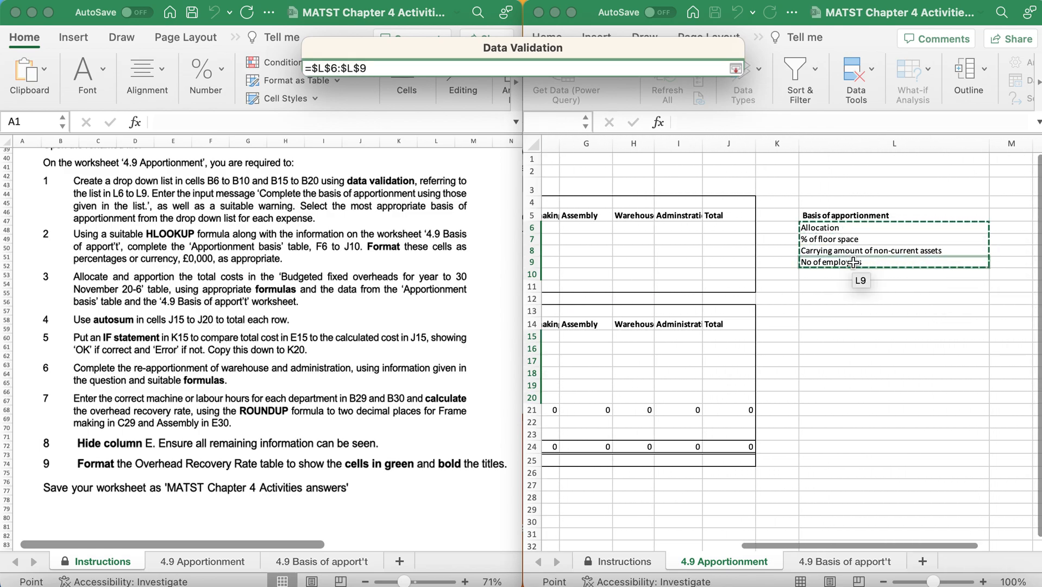
pyautogui.click(736, 68)
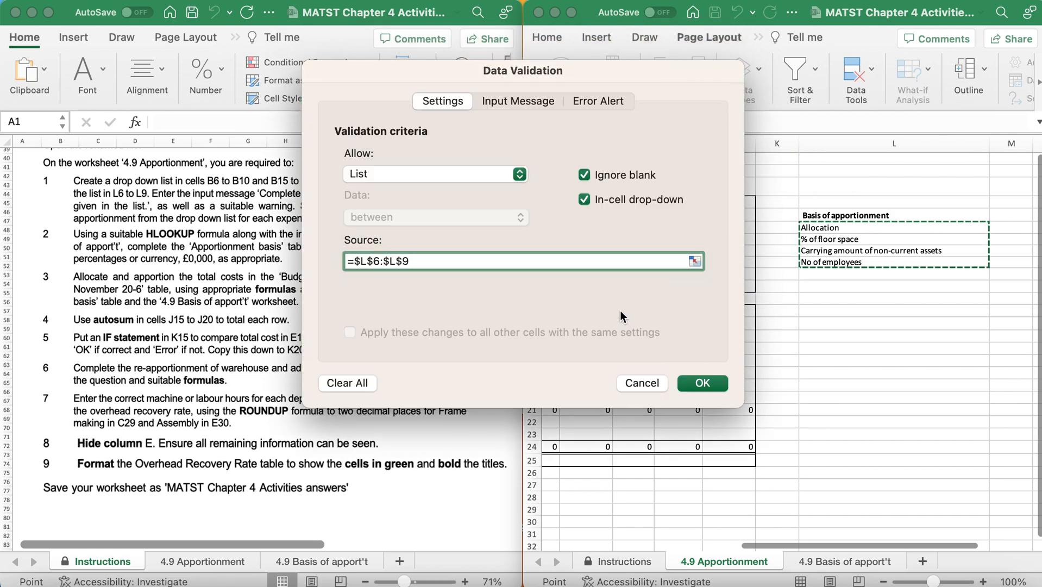
# Enter the validation input message "Complete the basis of apportionment using those given in the list.".
pyautogui.moveTo(392, 74); pyautogui.dragTo(561, 78)
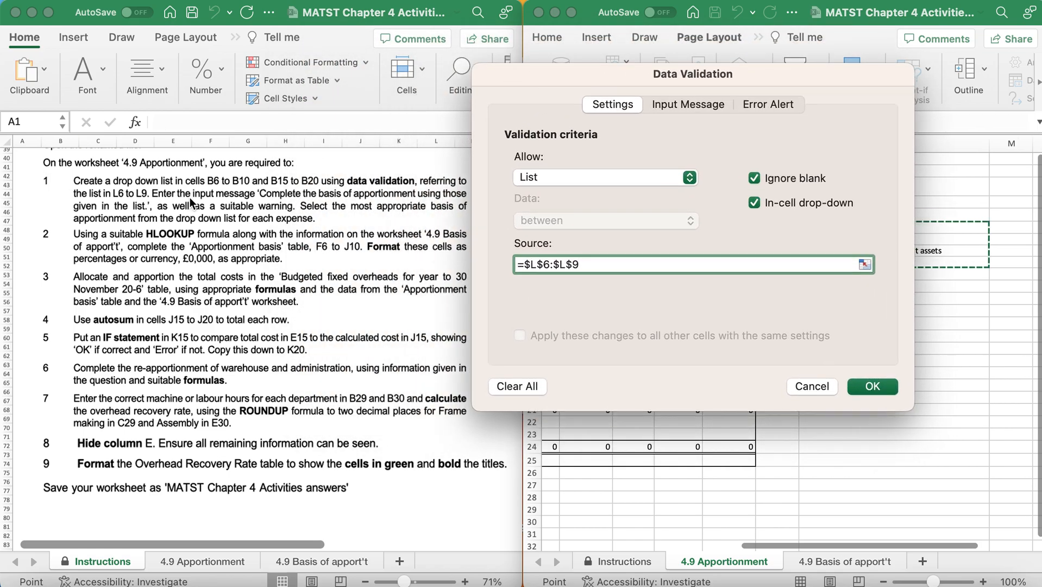
pyautogui.click(688, 105)
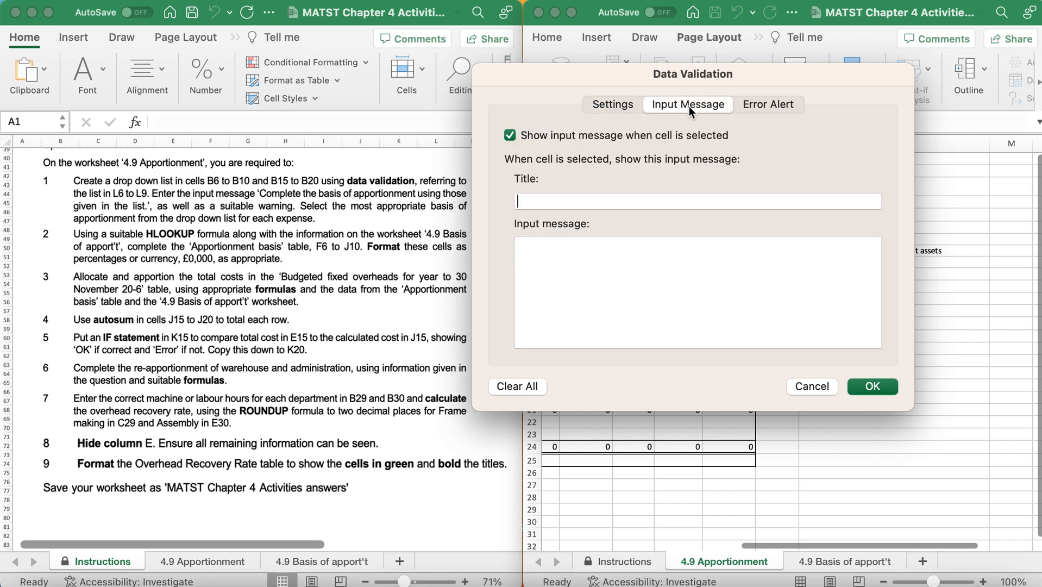
pyautogui.click(560, 257)
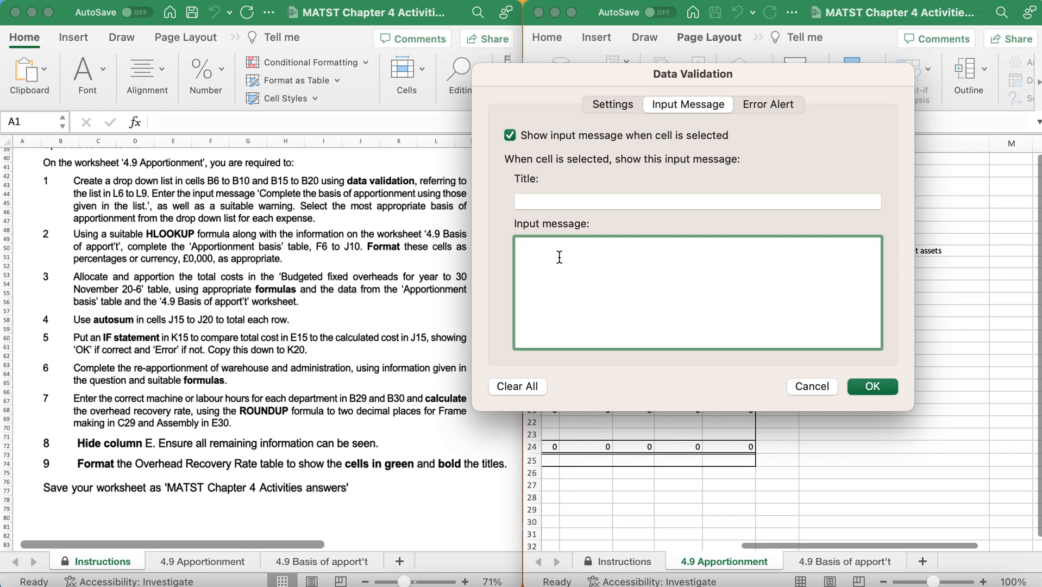
pyautogui.write('C')
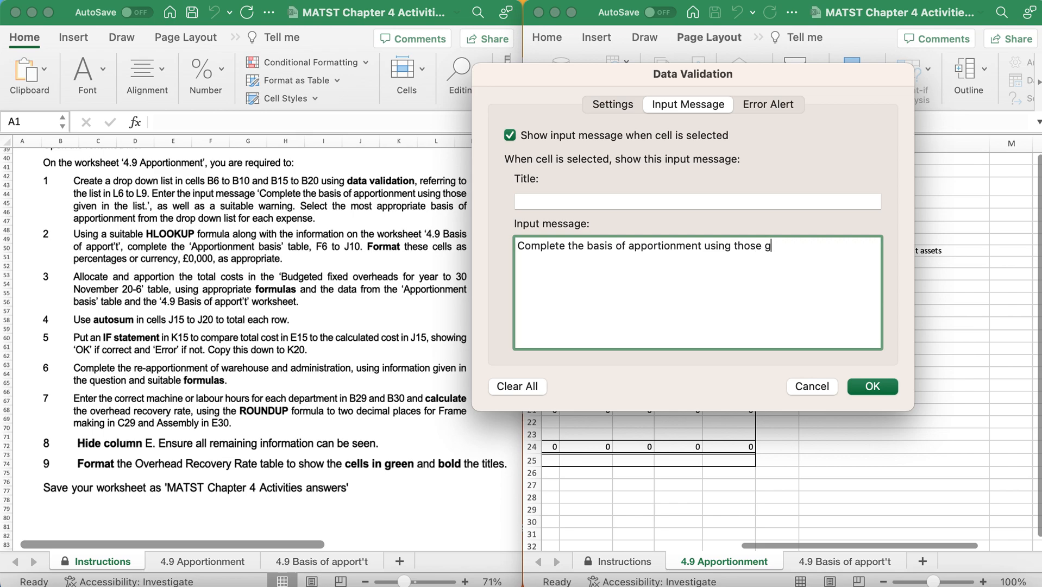
pyautogui.write('ven in the list')
# Add a Warning-style error alert with the message "Please use list provided" and apply the validation to the selected cells.
pyautogui.click(762, 104)
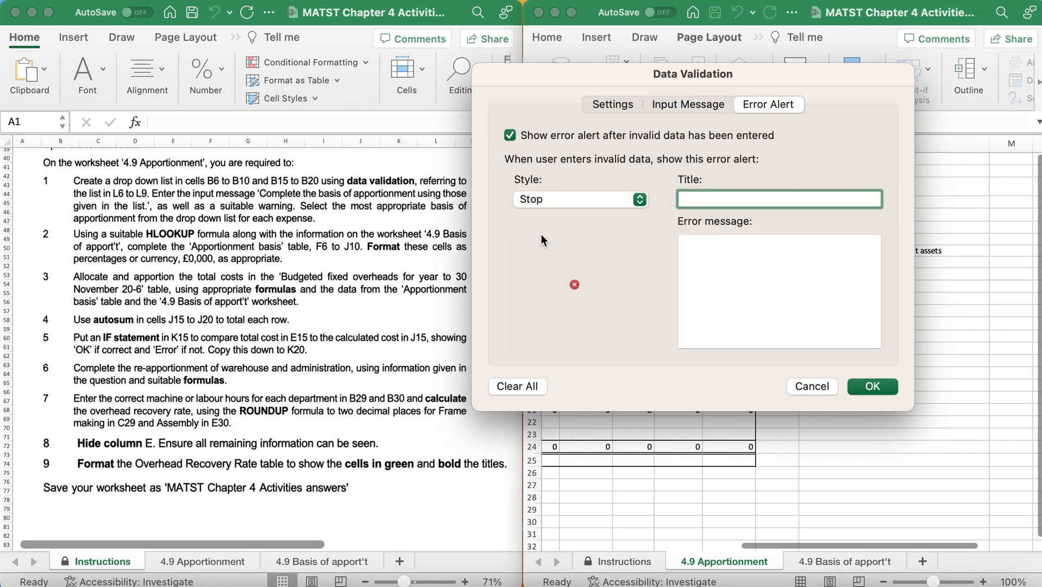
pyautogui.click(555, 201)
pyautogui.click(559, 223)
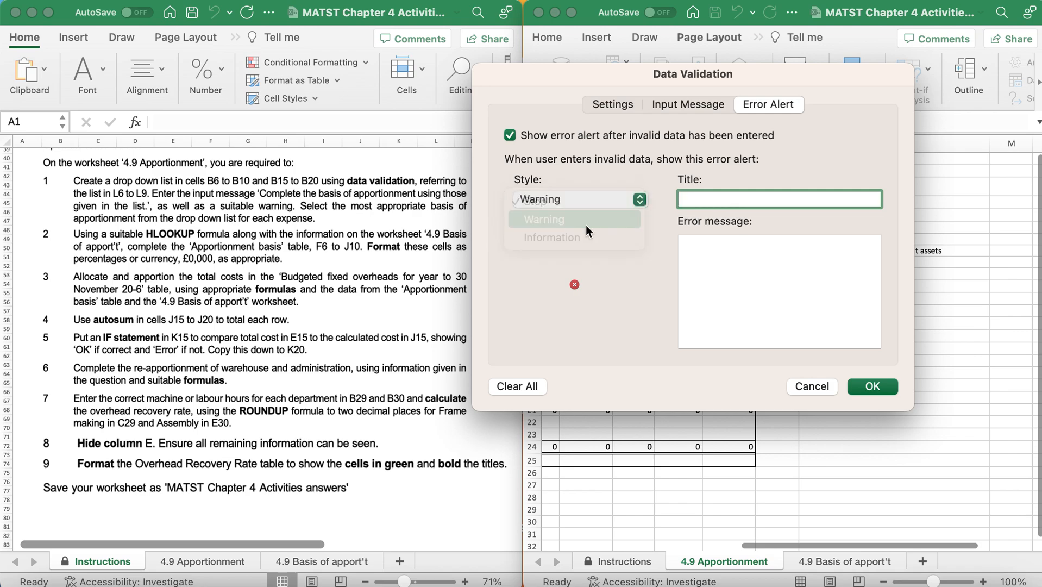
pyautogui.click(717, 259)
pyautogui.write('Please use list pro')
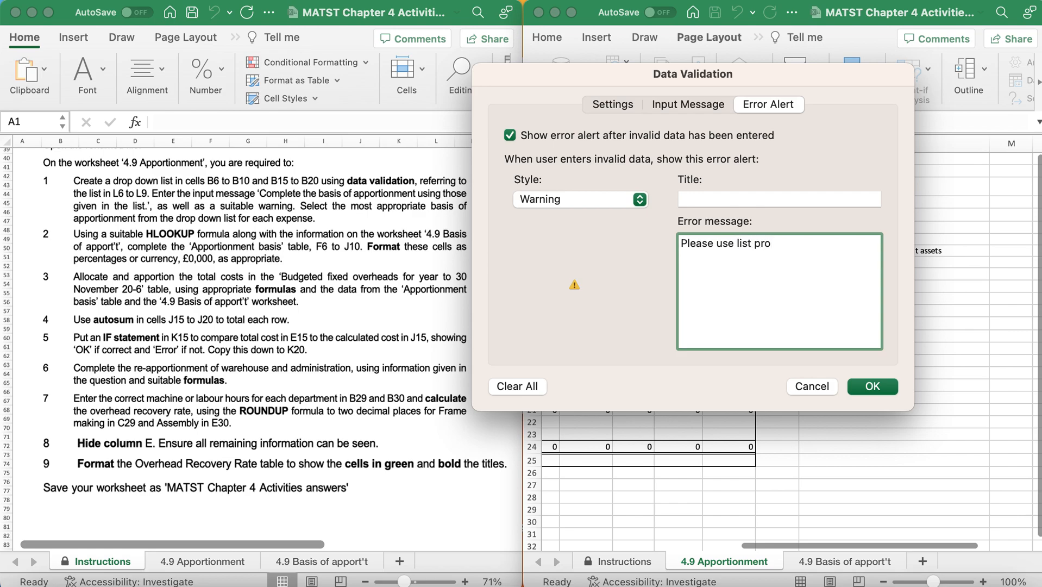
pyautogui.write('vided')
pyautogui.click(871, 387)
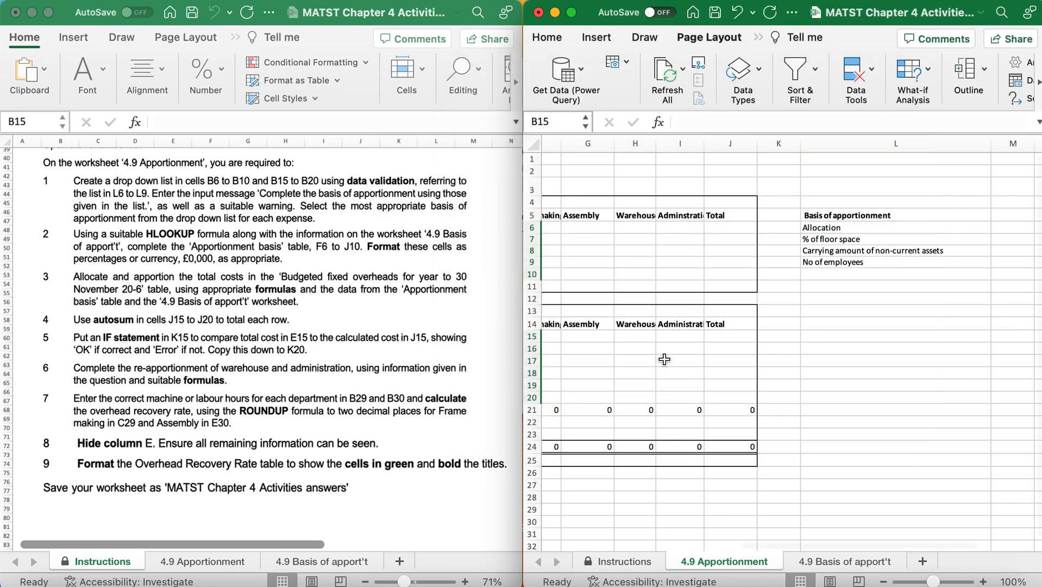
# Test the validation by trying the invalid entry "jjj" in B8, then reject and clear it.
pyautogui.hscroll(-10, 664, 359)
pyautogui.click(729, 226)
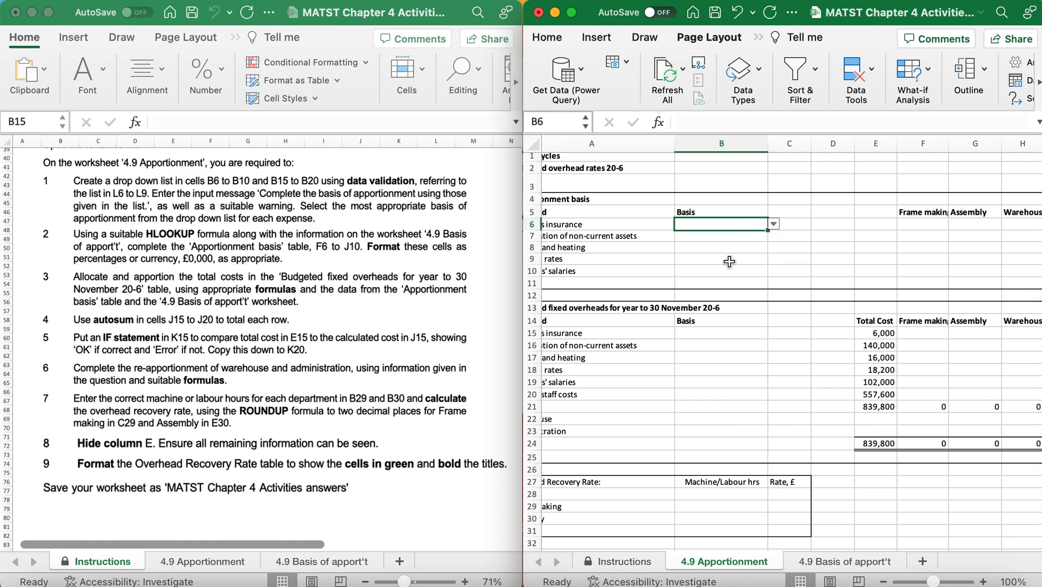
pyautogui.click(729, 249)
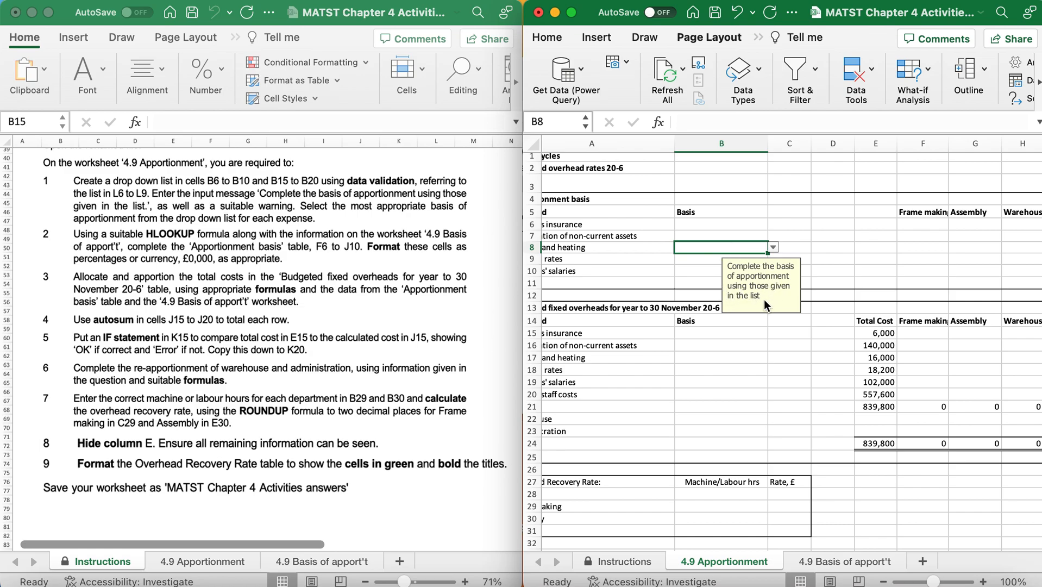
pyautogui.write('jjj')
pyautogui.press('Return')
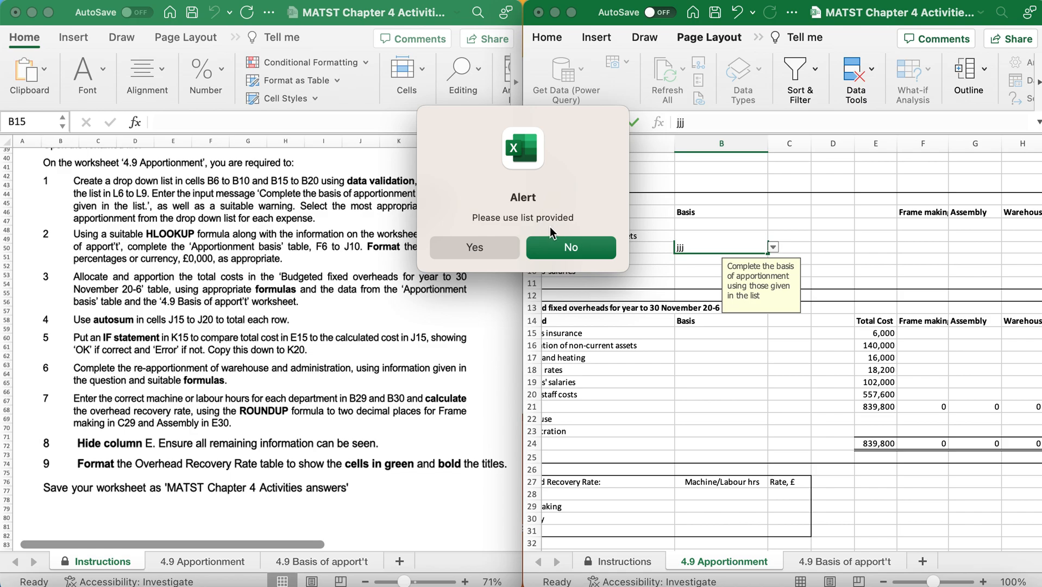
pyautogui.click(570, 247)
pyautogui.press('BackSpace')
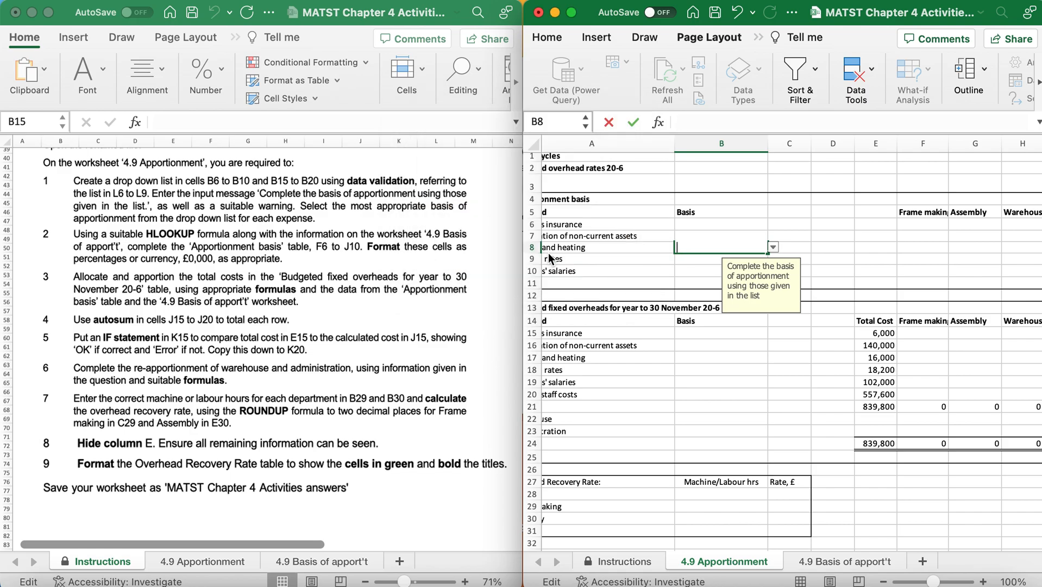
# Choose % of floor space as the basis for buildings insurance in B6.
pyautogui.click(689, 227)
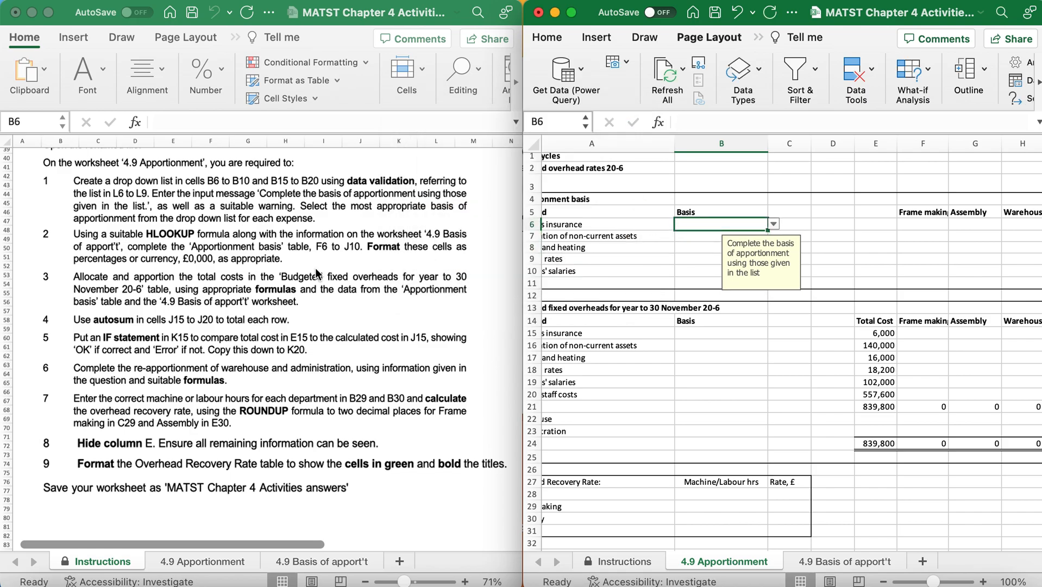
pyautogui.scroll(-3, 315, 270)
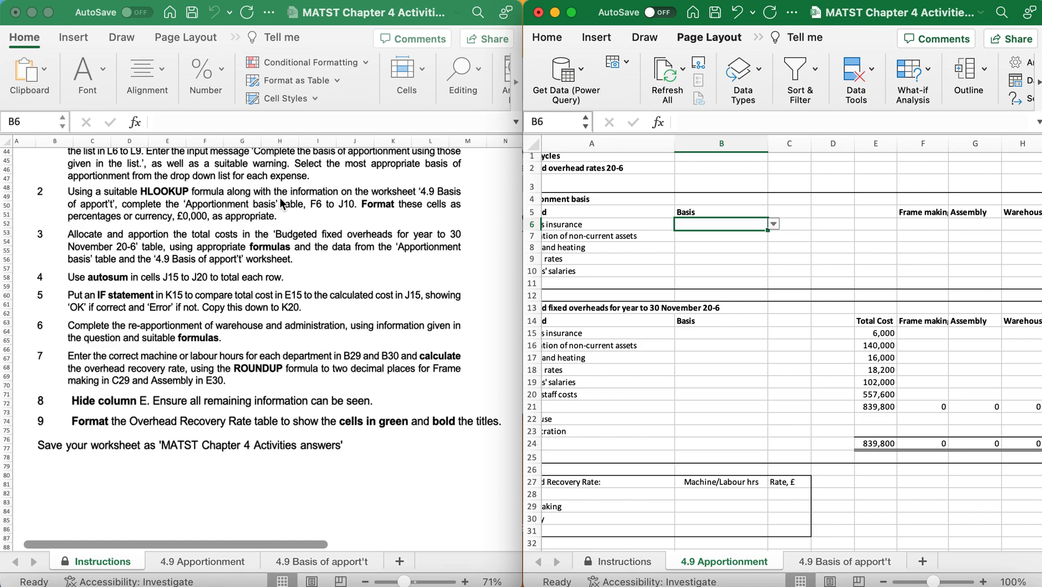
pyautogui.hscroll(-3, 791, 219)
pyautogui.scroll(-1, 792, 219)
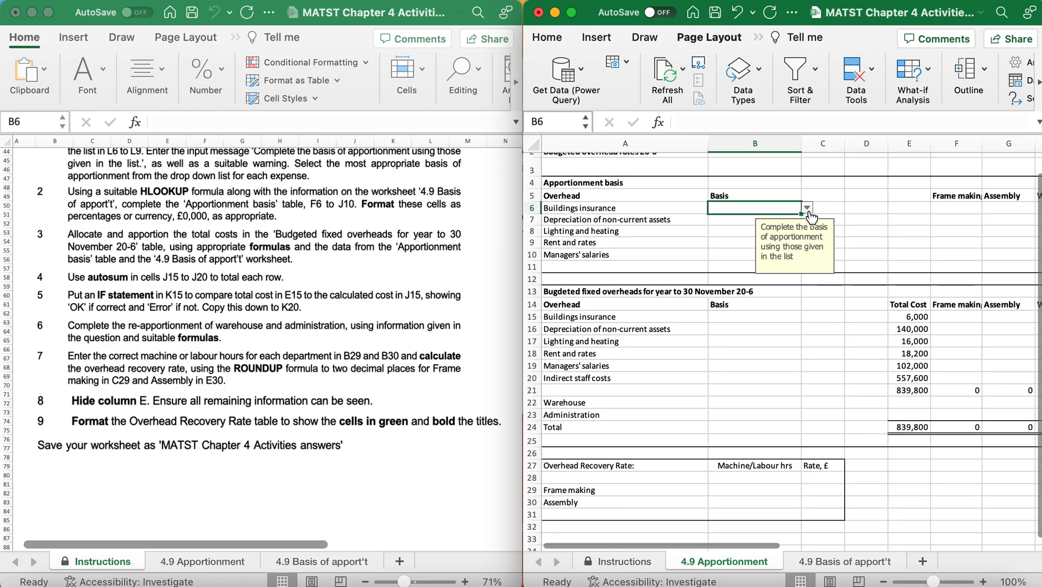
pyautogui.click(808, 209)
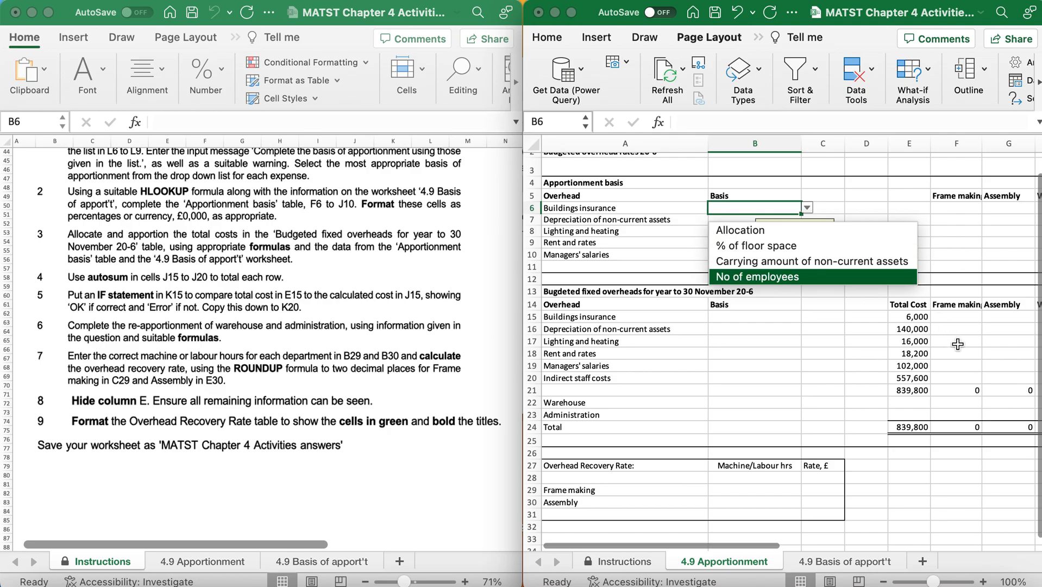
pyautogui.hscroll(5, 959, 347)
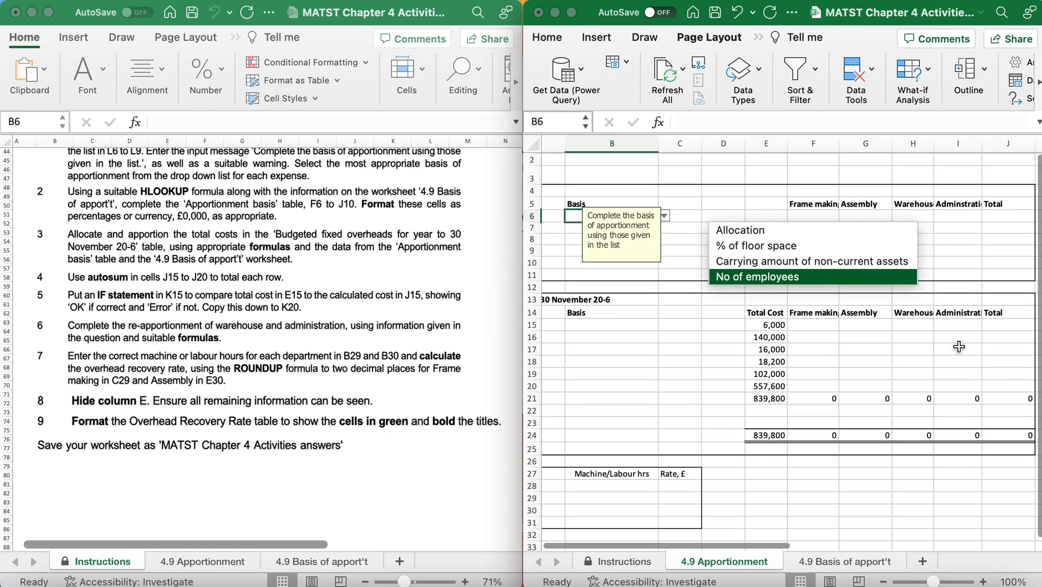
pyautogui.hscroll(-5, 959, 347)
pyautogui.scroll(-3, 959, 346)
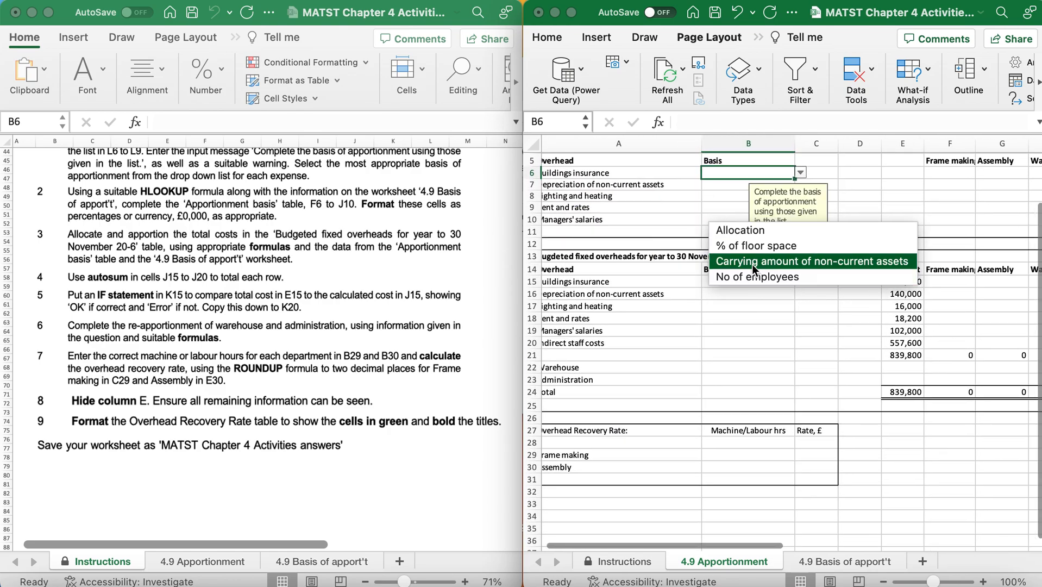
pyautogui.click(745, 246)
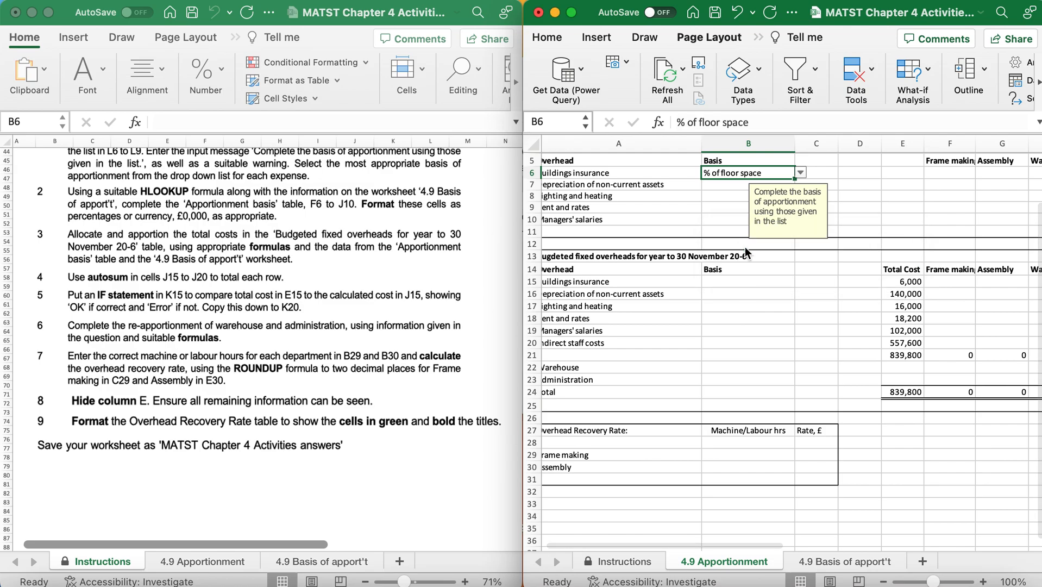
# Choose Carrying amount of non-current assets for depreciation in B7 and % of floor space for lighting and heating in B8.
pyautogui.click(713, 185)
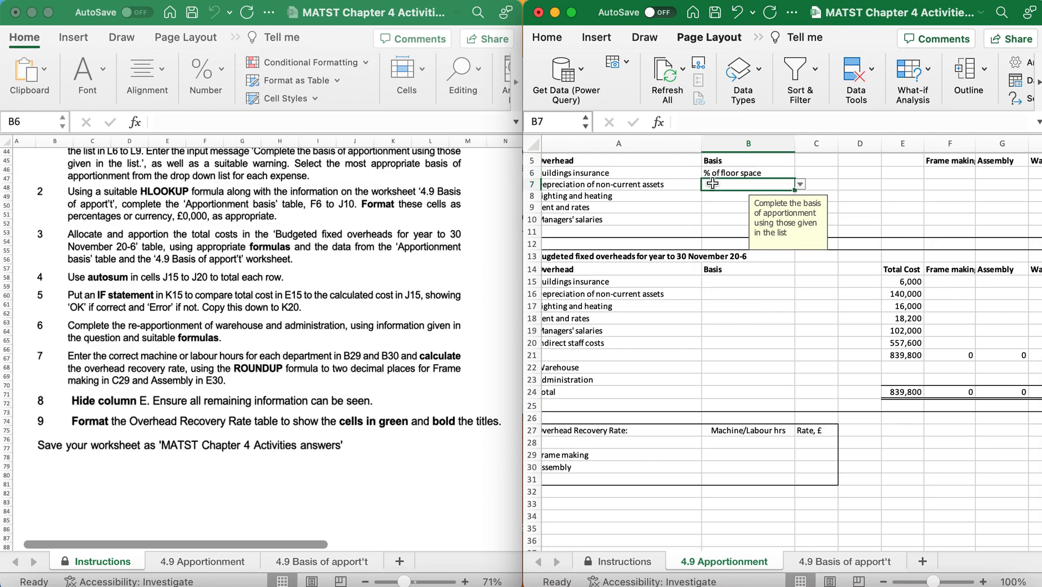
pyautogui.click(801, 185)
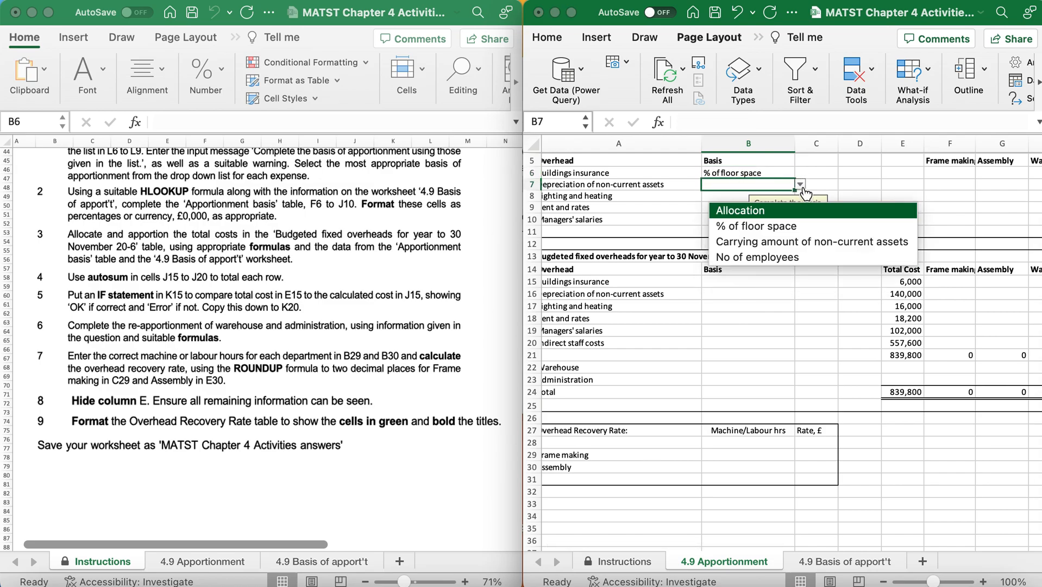
pyautogui.click(796, 244)
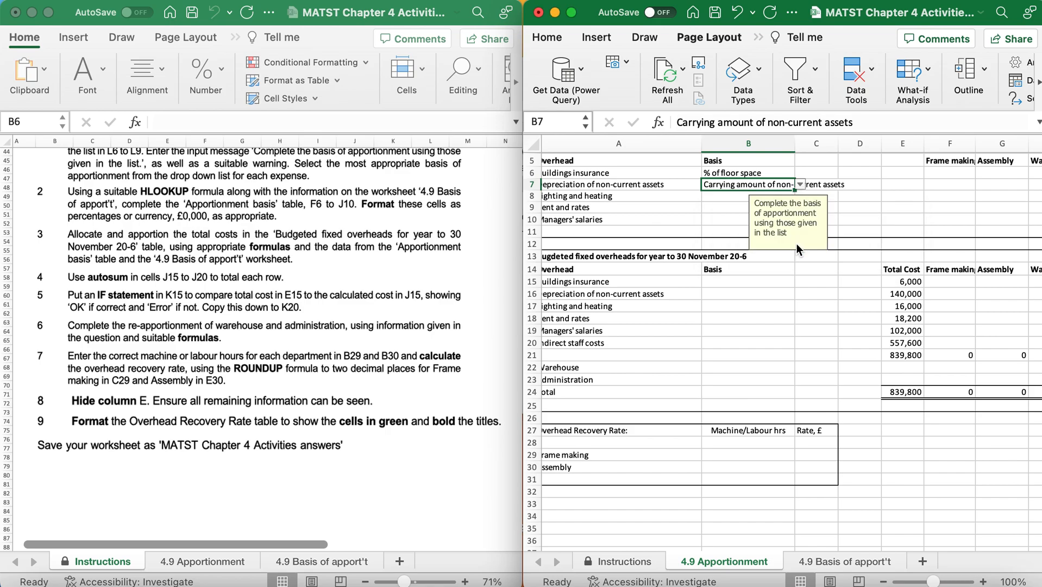
pyautogui.click(720, 197)
pyautogui.click(800, 196)
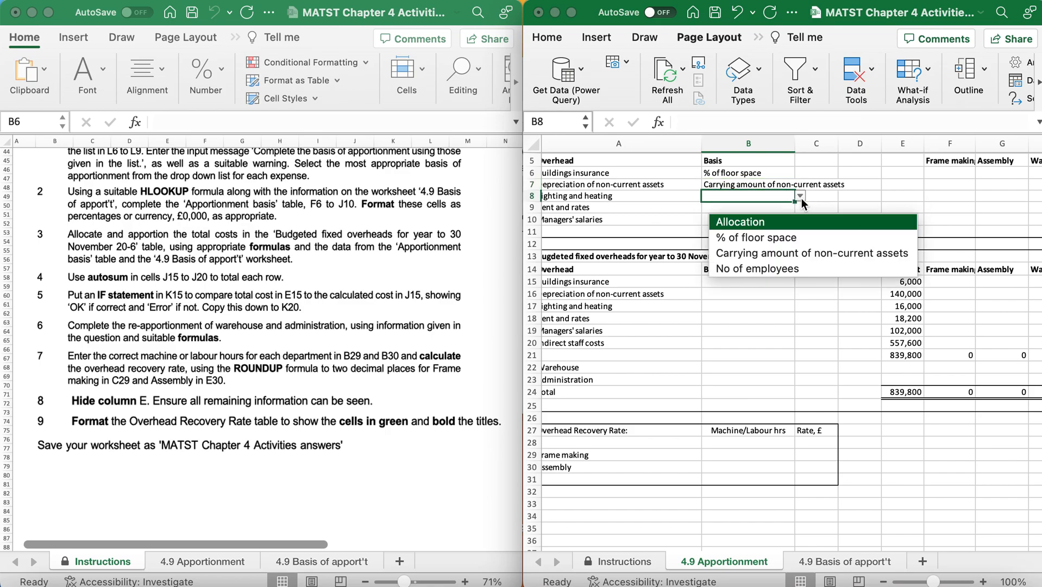
pyautogui.click(793, 240)
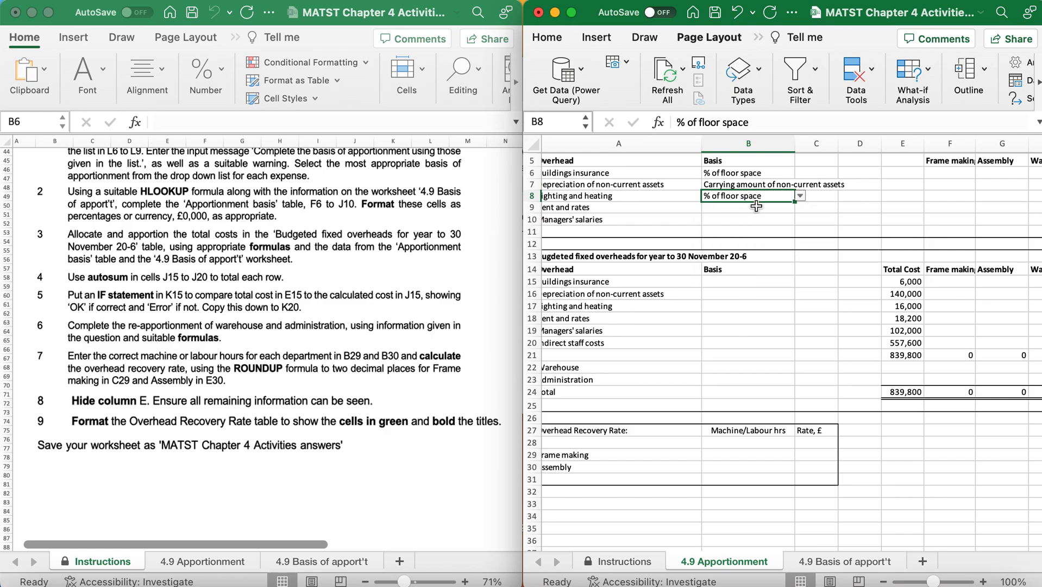
# Choose % of floor space for rent and rates in B9 and No of employees for managers' salaries in B10.
pyautogui.click(756, 209)
pyautogui.scroll(-2, 757, 209)
pyautogui.hscroll(-1, 757, 209)
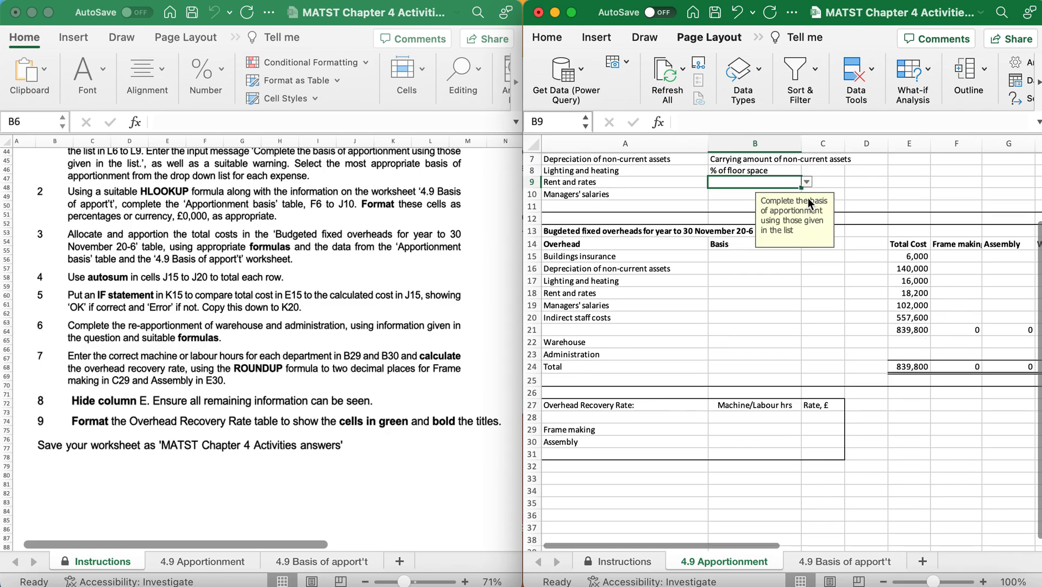
pyautogui.click(810, 192)
pyautogui.click(793, 182)
pyautogui.scroll(4, 793, 232)
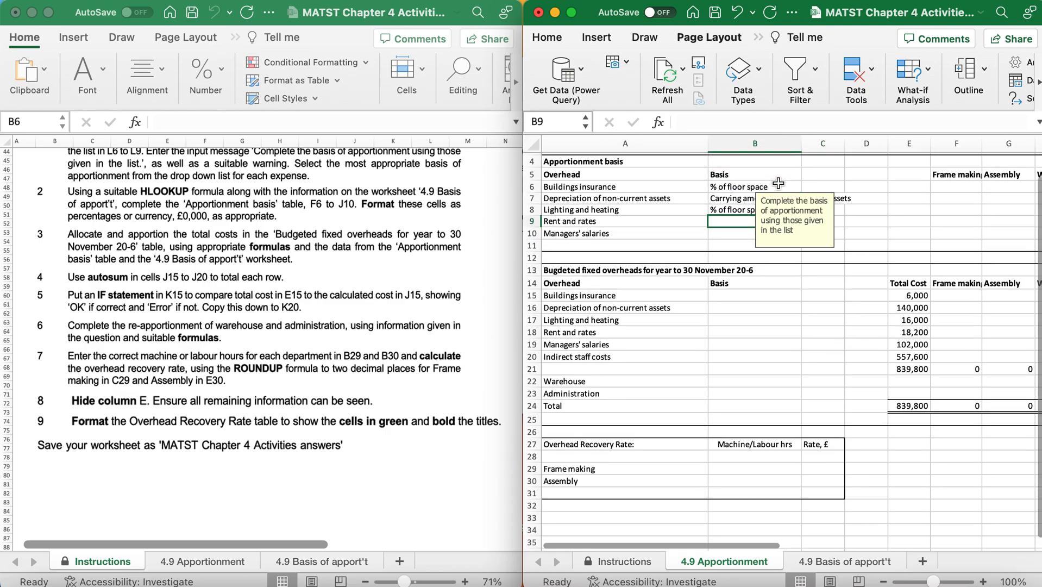
pyautogui.click(807, 235)
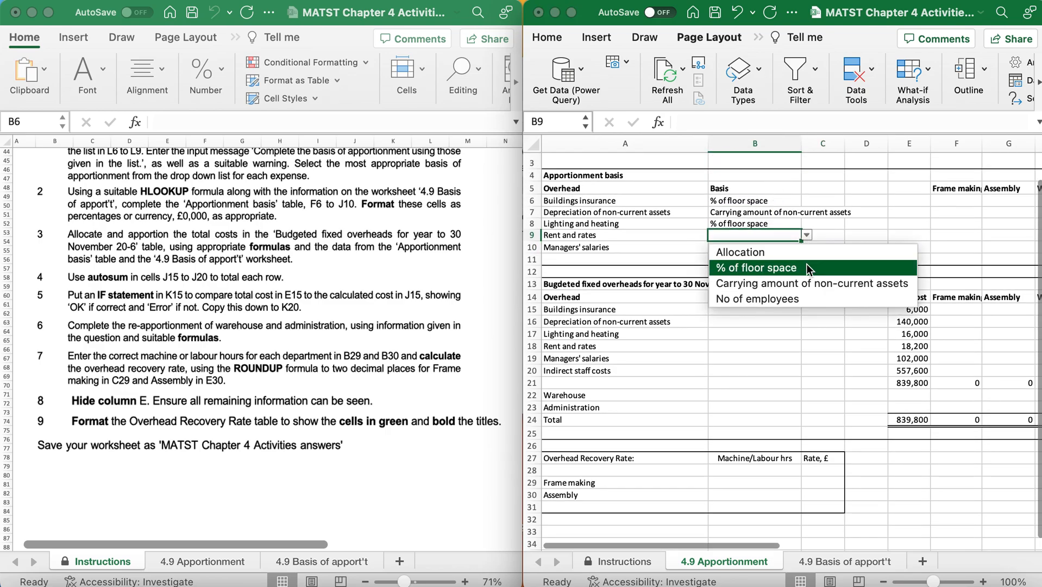
pyautogui.click(806, 264)
pyautogui.click(748, 248)
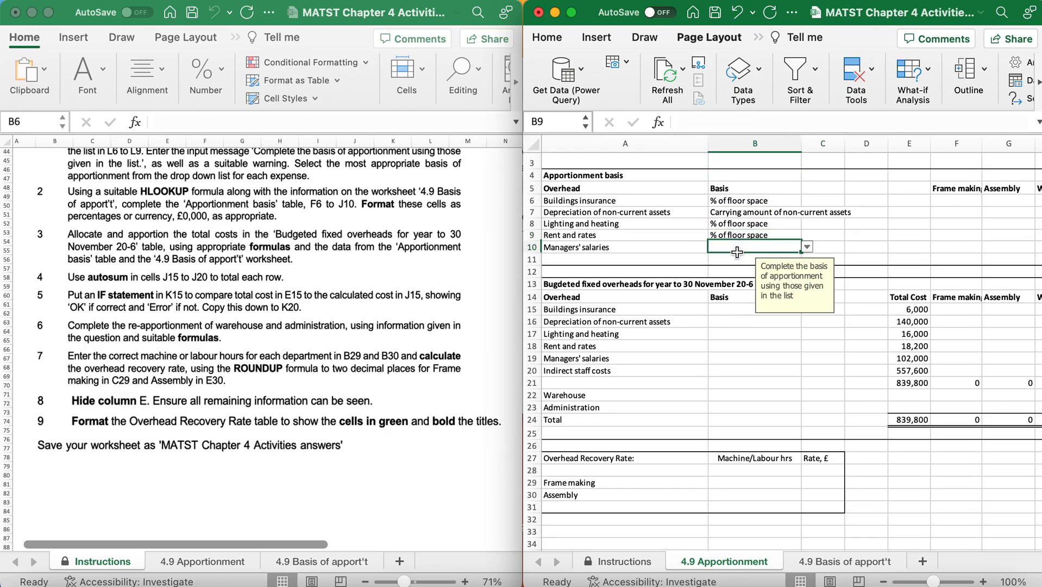
pyautogui.click(808, 247)
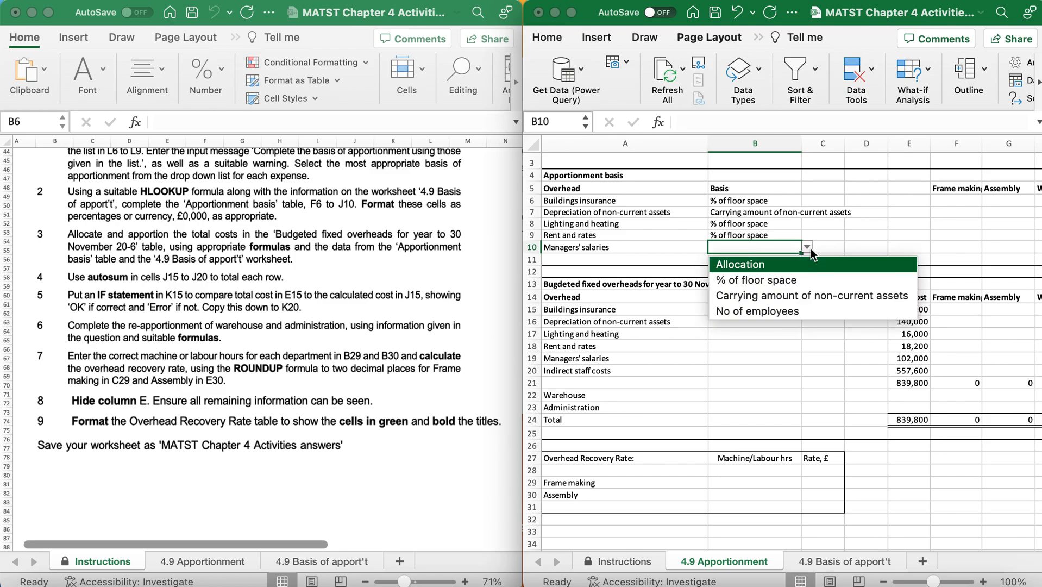
pyautogui.click(791, 311)
# In the budgeted fixed overheads table, choose % of floor space for buildings insurance (B15) and Carrying amount of non-current assets for depreciation (B16).
pyautogui.scroll(-2, 789, 309)
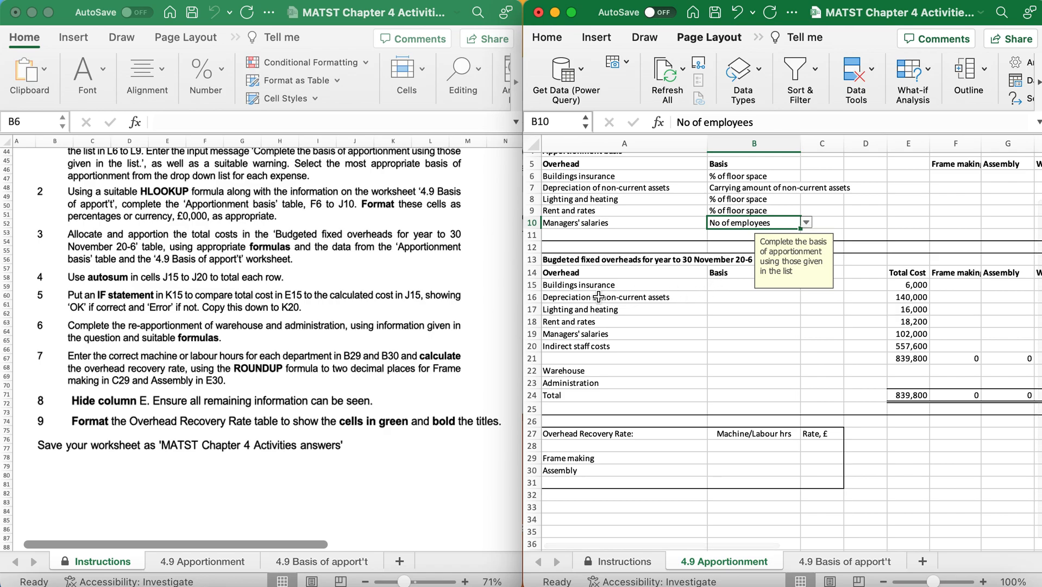
pyautogui.click(718, 287)
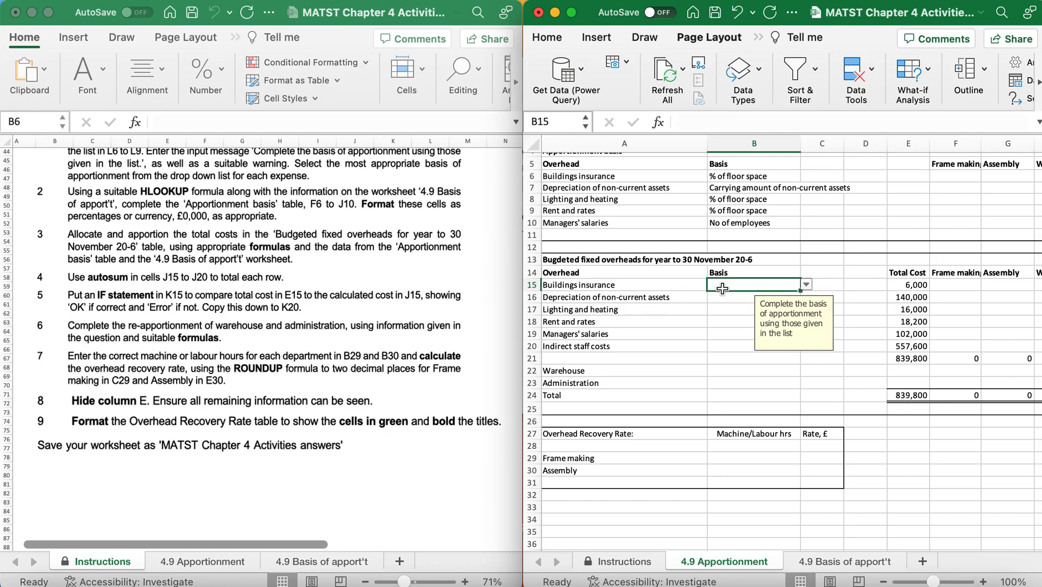
pyautogui.click(808, 292)
pyautogui.click(777, 285)
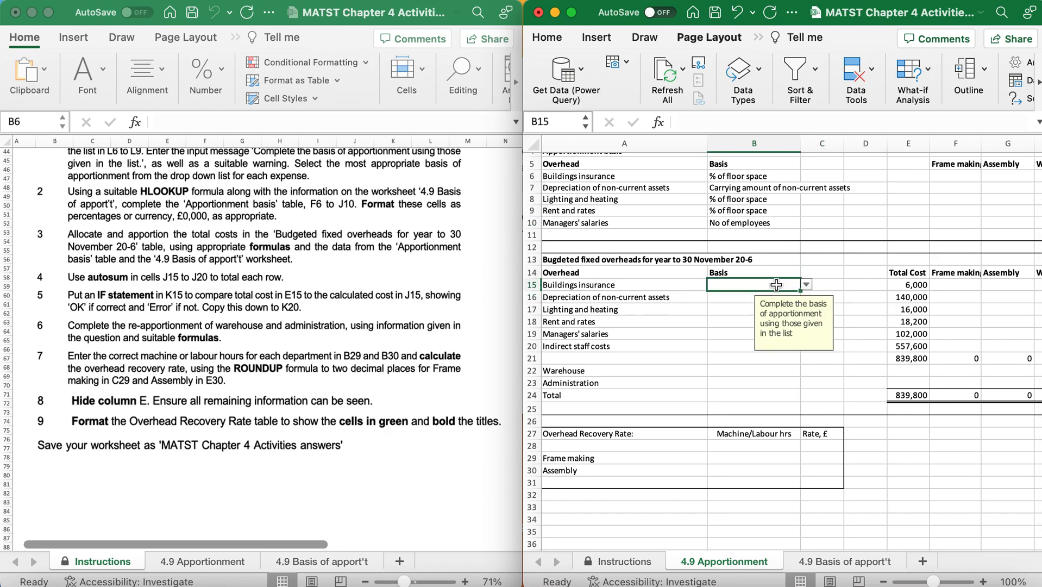
pyautogui.click(806, 284)
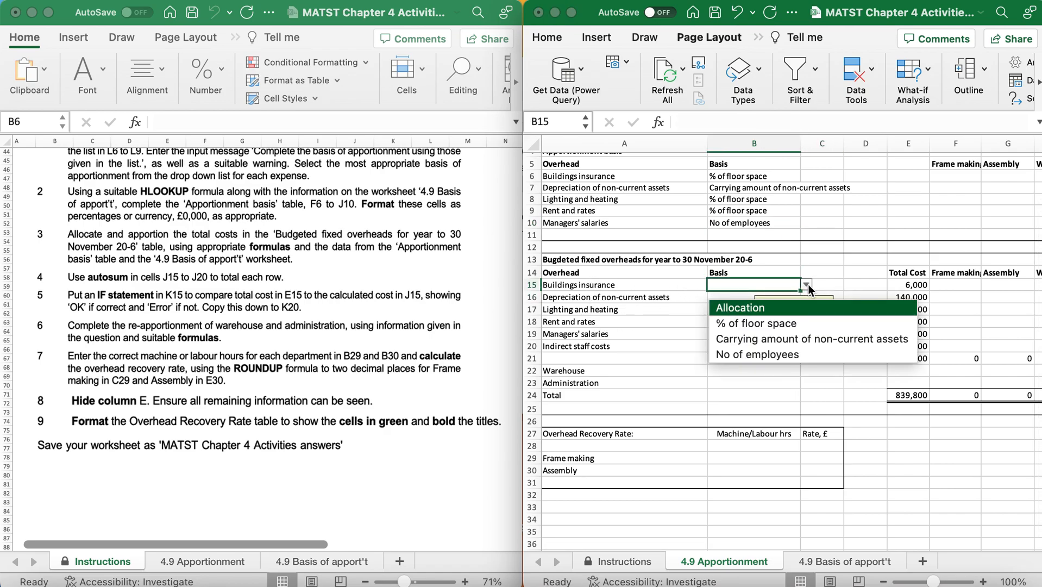
pyautogui.click(803, 323)
pyautogui.click(744, 297)
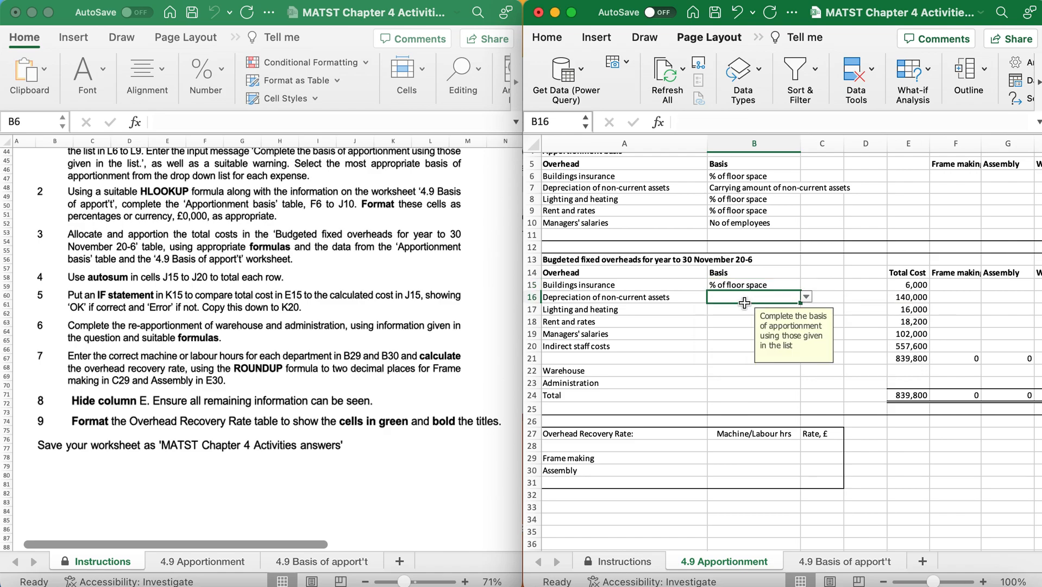
pyautogui.click(807, 298)
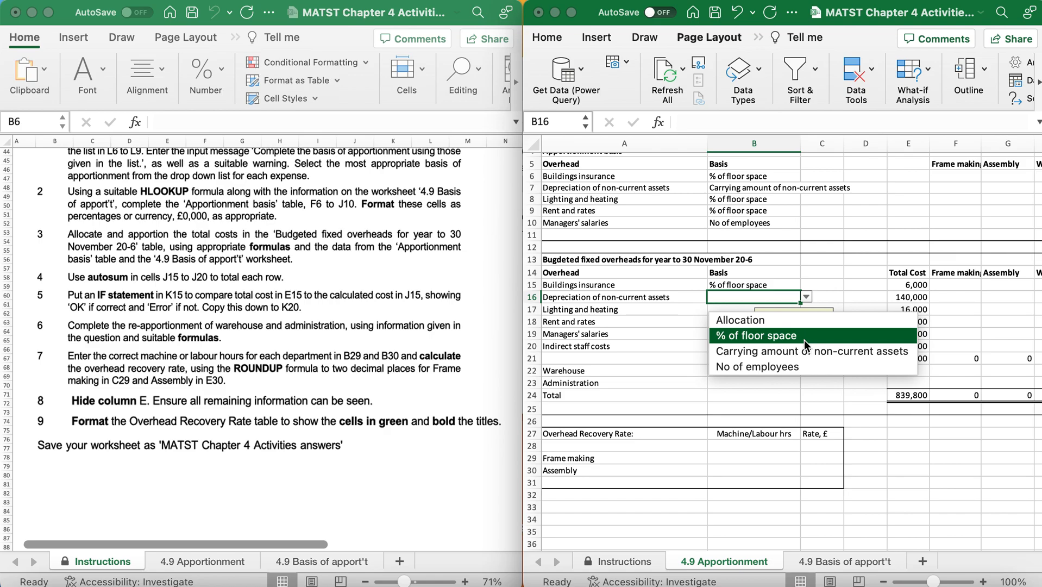
pyautogui.click(805, 349)
# Choose % of floor space as the basis for both lighting and heating in B17 and rent and rates in B18.
pyautogui.click(731, 310)
pyautogui.click(806, 309)
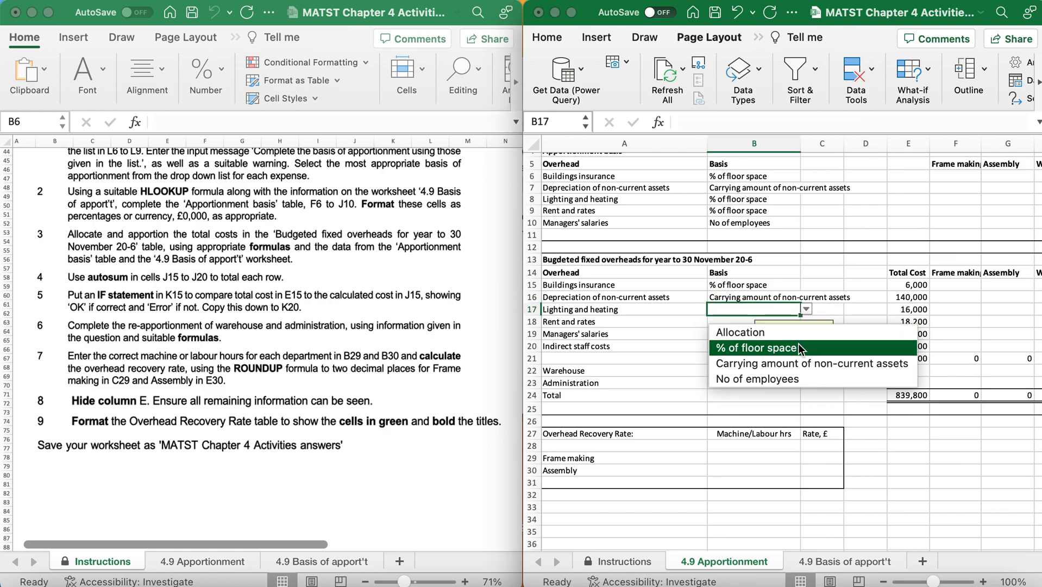
pyautogui.click(797, 347)
pyautogui.click(728, 325)
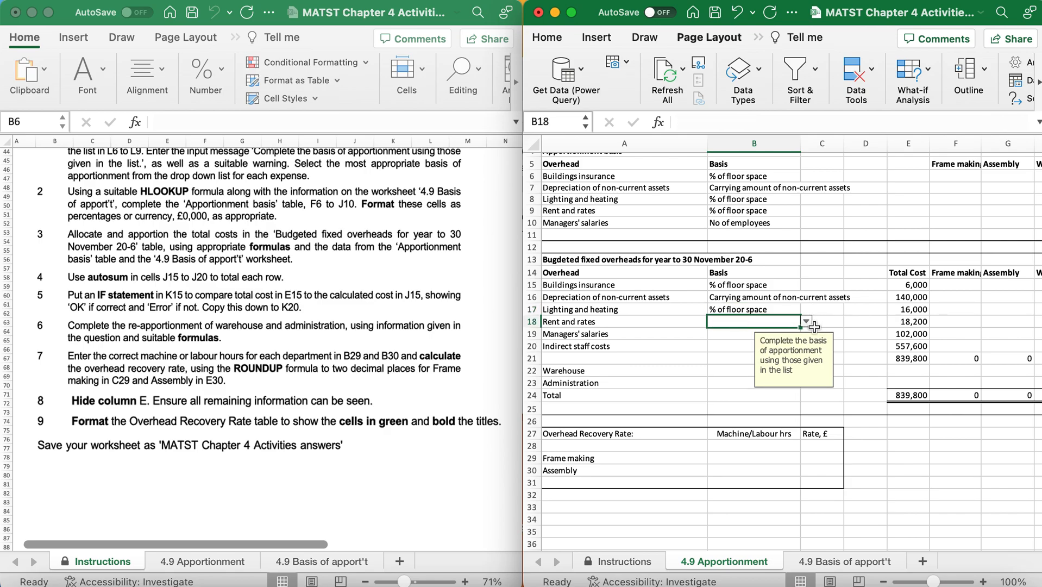
pyautogui.click(806, 321)
pyautogui.click(794, 361)
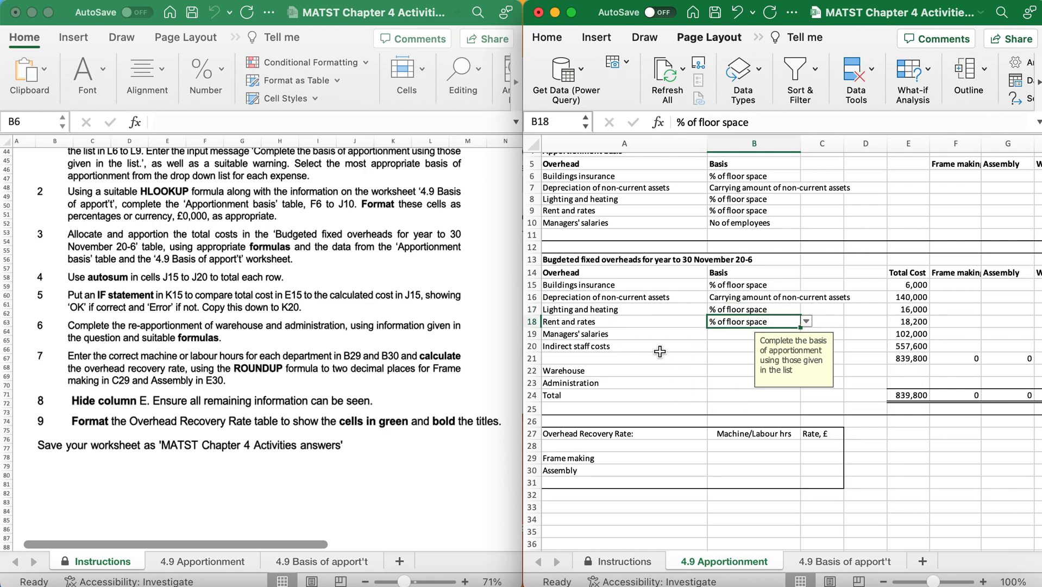
# Choose No of employees as the basis for managers' salaries in B19.
pyautogui.click(722, 334)
pyautogui.click(805, 333)
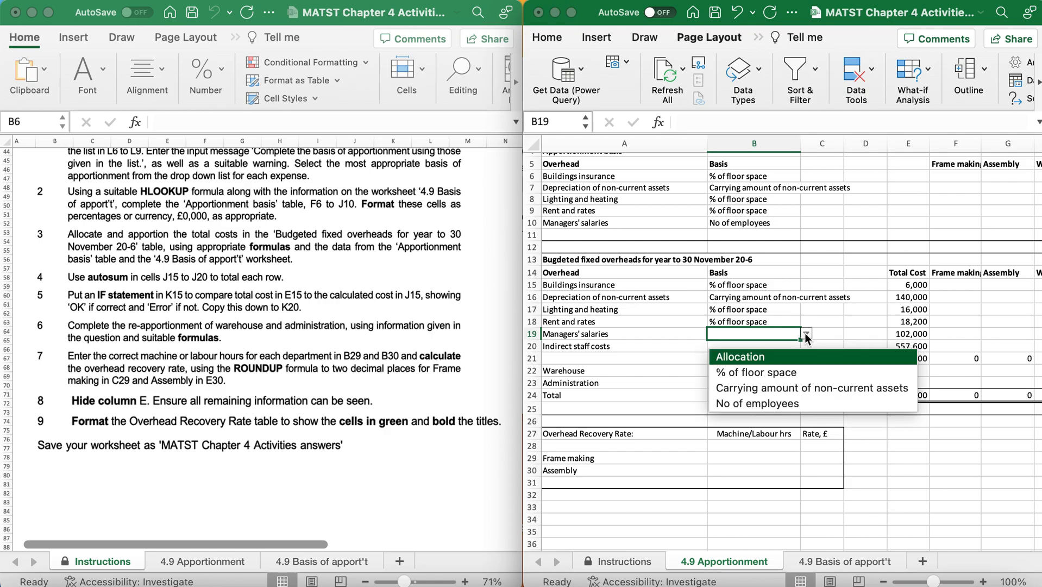
pyautogui.click(781, 399)
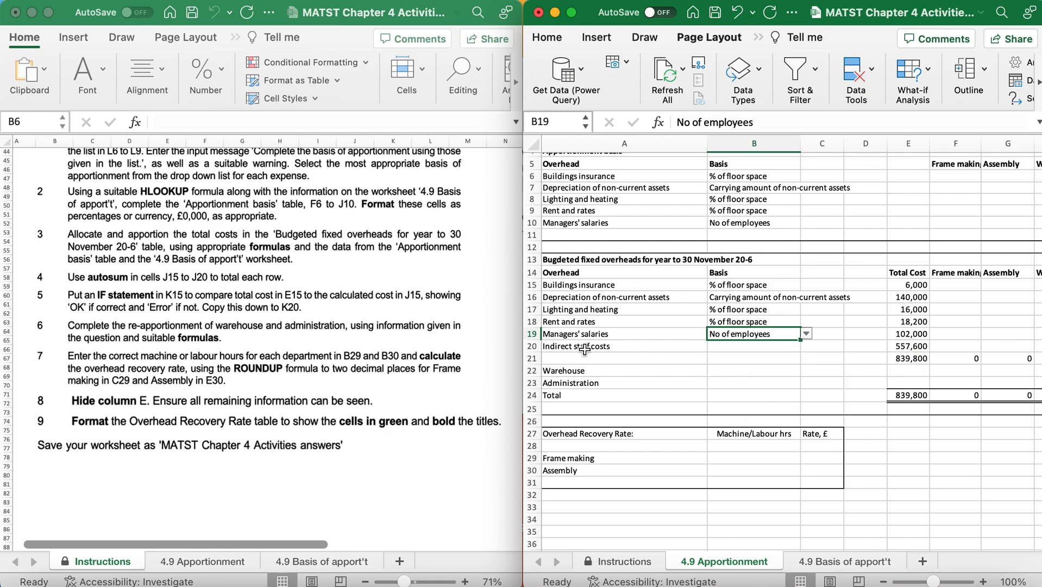
# Choose No of employees as the basis for indirect staff costs in B20.
pyautogui.click(718, 346)
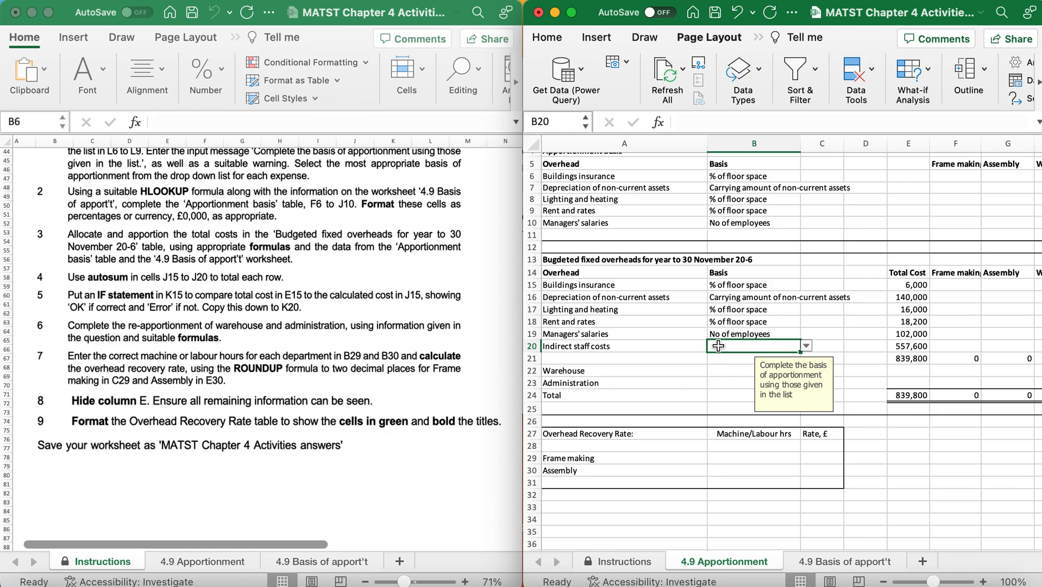
pyautogui.hscroll(5, 921, 355)
pyautogui.hscroll(-5, 921, 354)
pyautogui.hscroll(-3, 921, 354)
pyautogui.scroll(1, 921, 355)
pyautogui.hscroll(-2, 921, 354)
pyautogui.scroll(-1, 920, 355)
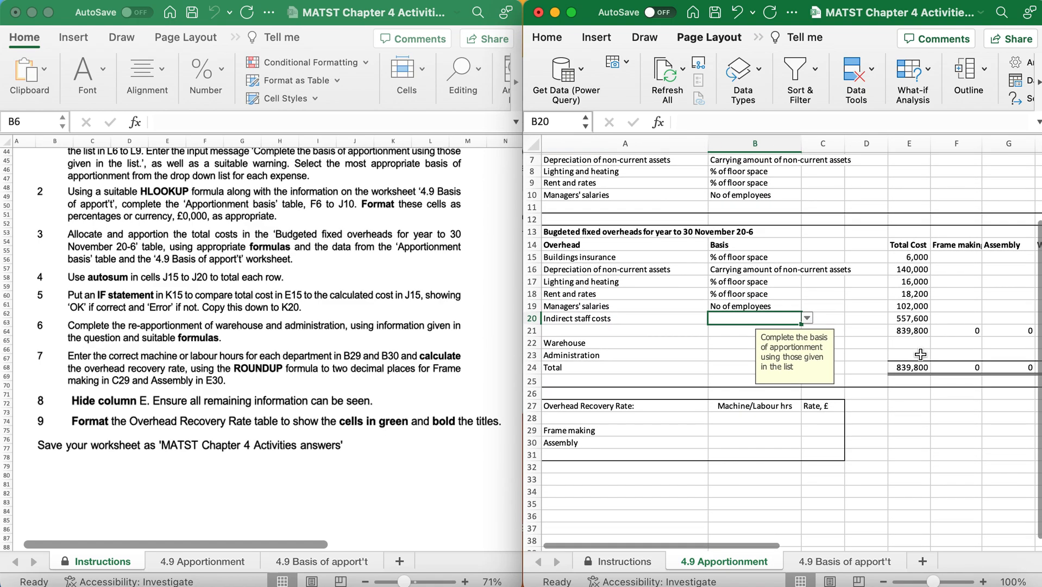
pyautogui.click(807, 319)
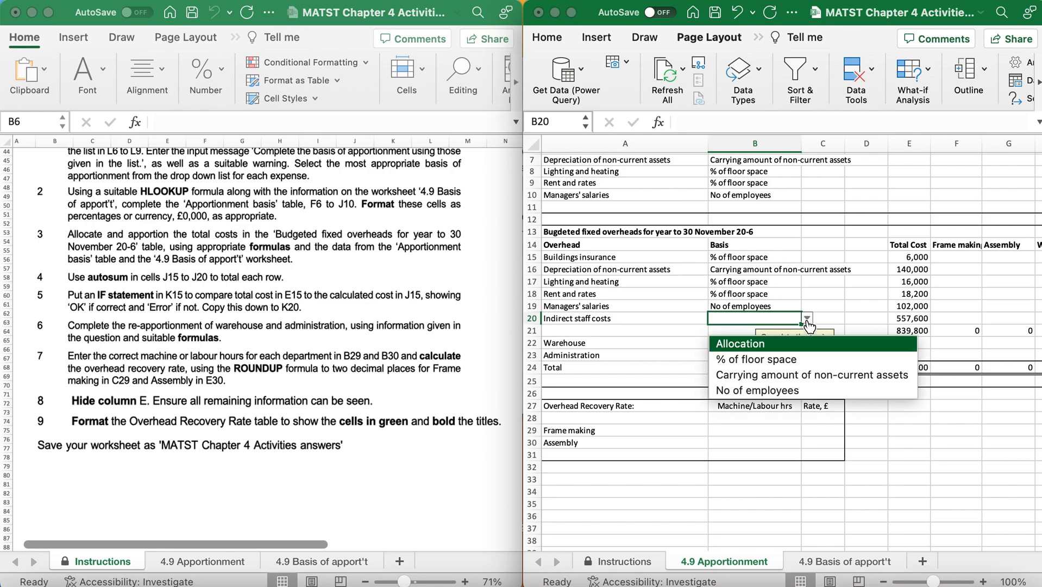
pyautogui.click(761, 396)
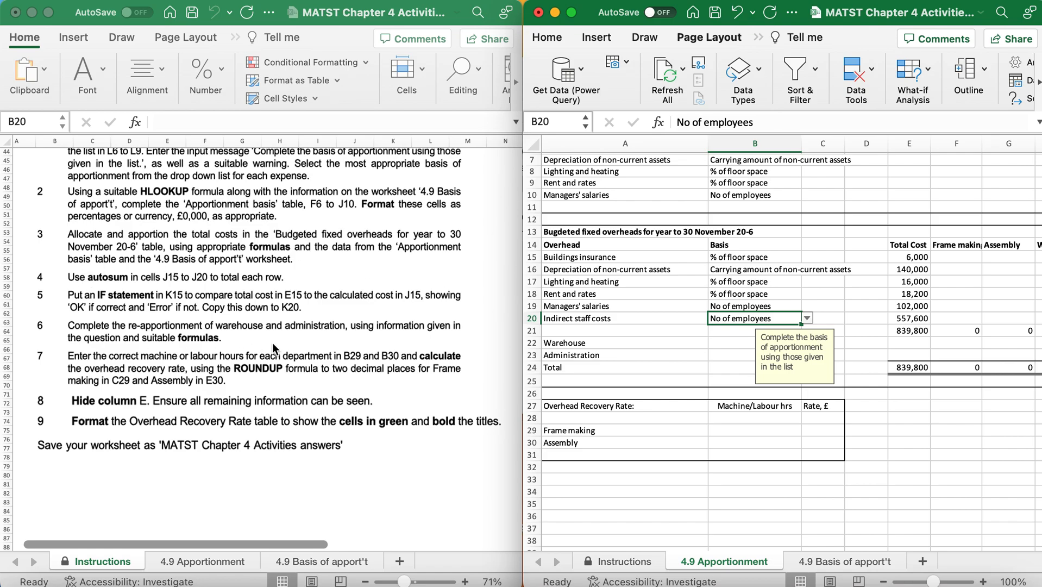
# Format the floor space rows of the Apportionment basis table, F6:J6 and F8:J9, as Percentage with 0 decimal places.
pyautogui.scroll(-2, 272, 347)
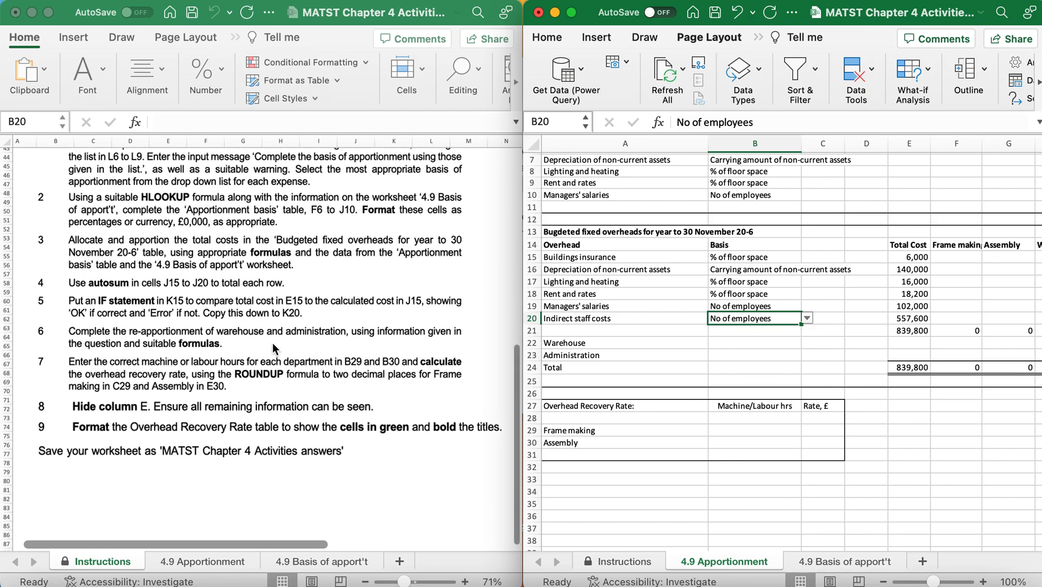
pyautogui.scroll(-1, 273, 348)
pyautogui.hscroll(1, 273, 348)
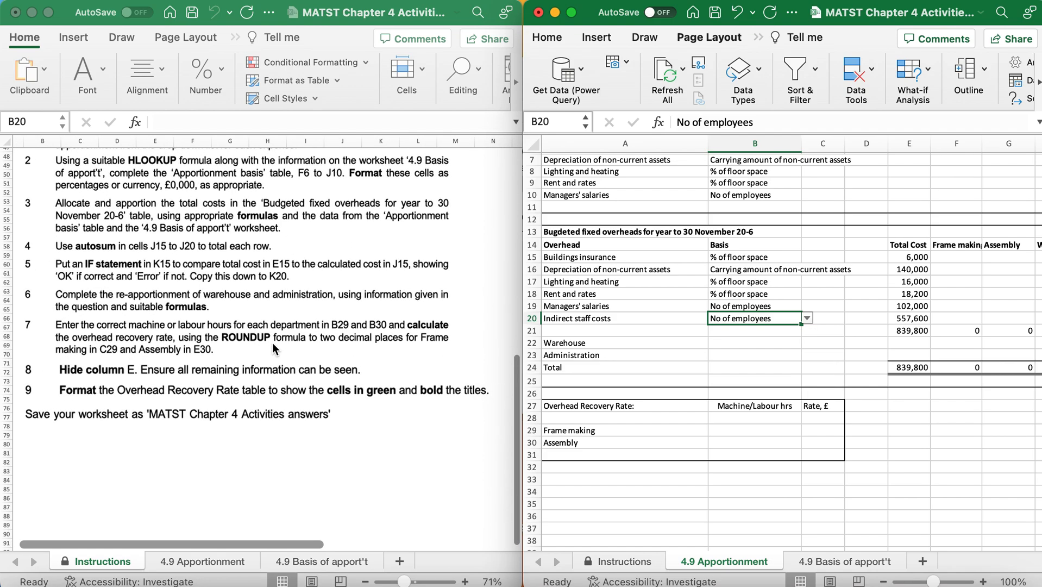
pyautogui.hscroll(-1, 273, 348)
pyautogui.scroll(1, 273, 348)
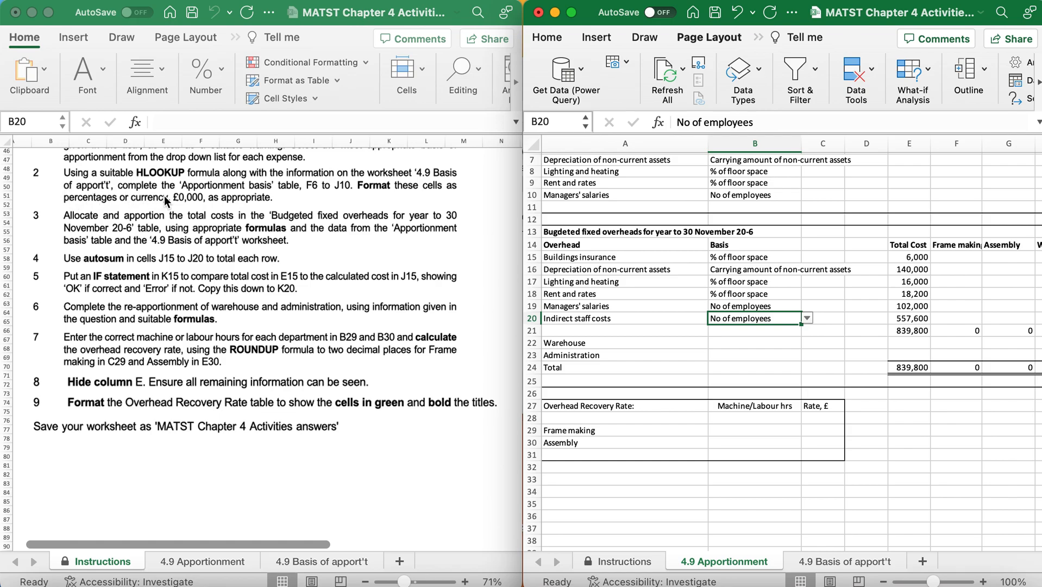
pyautogui.scroll(3, 754, 187)
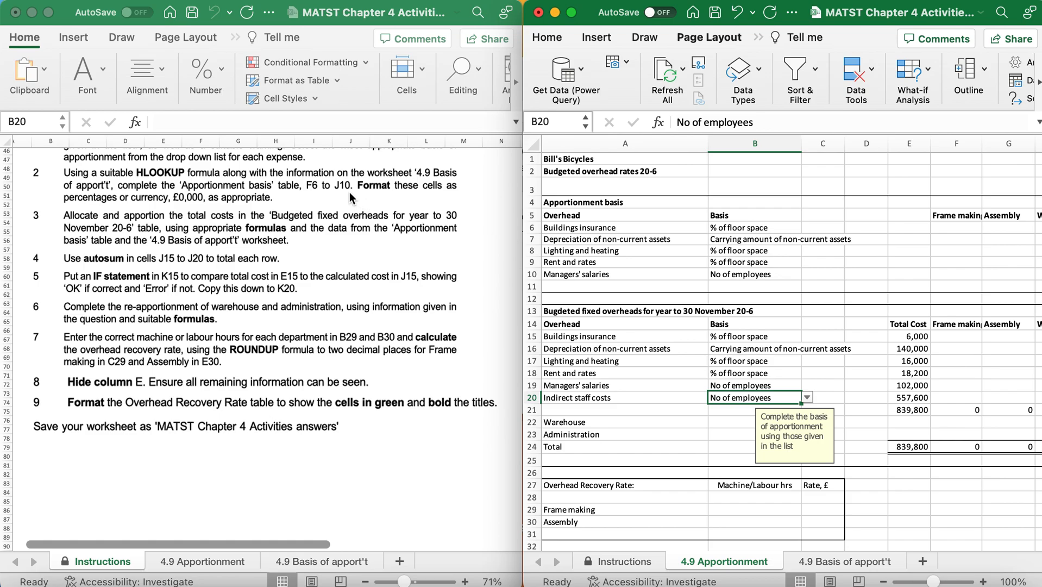
pyautogui.click(955, 232)
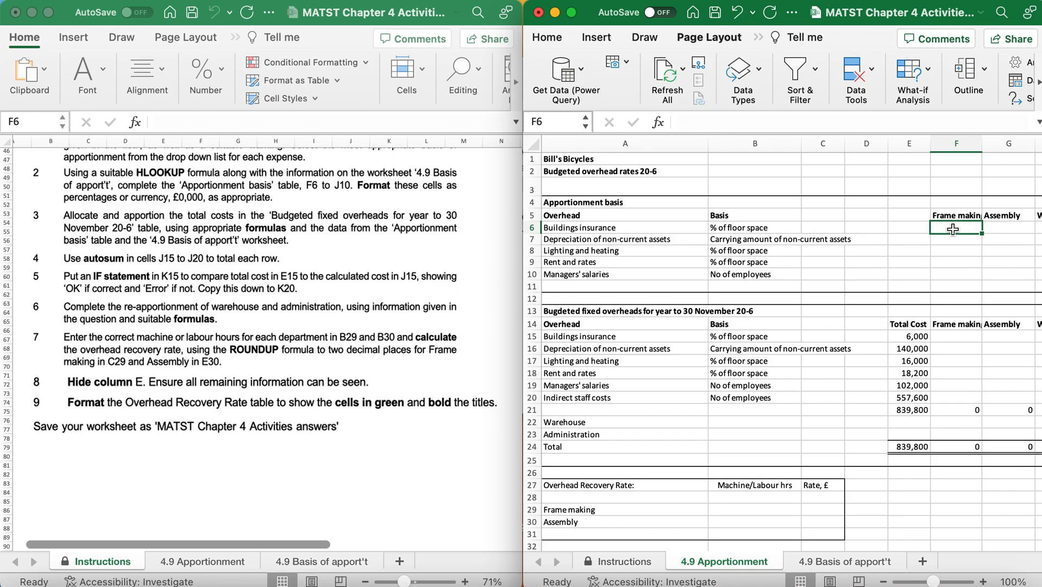
pyautogui.moveTo(954, 229); pyautogui.dragTo(888, 225)
pyautogui.hscroll(-3, 889, 224)
pyautogui.hscroll(-3, 889, 224)
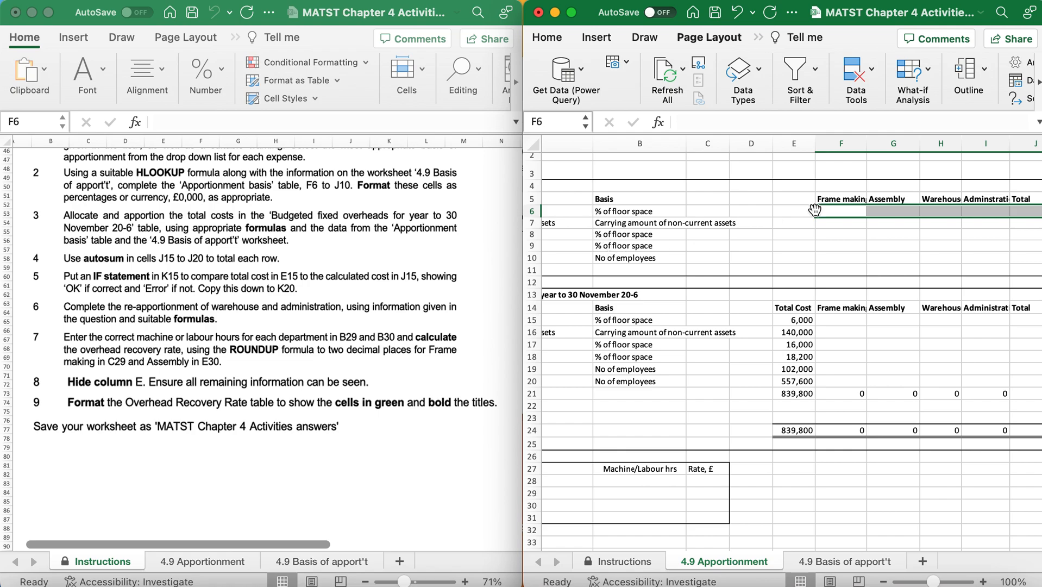
pyautogui.keyDown('super'); pyautogui.click(848, 235); pyautogui.keyUp('super')
pyautogui.moveTo(848, 235); pyautogui.dragTo(1040, 247)
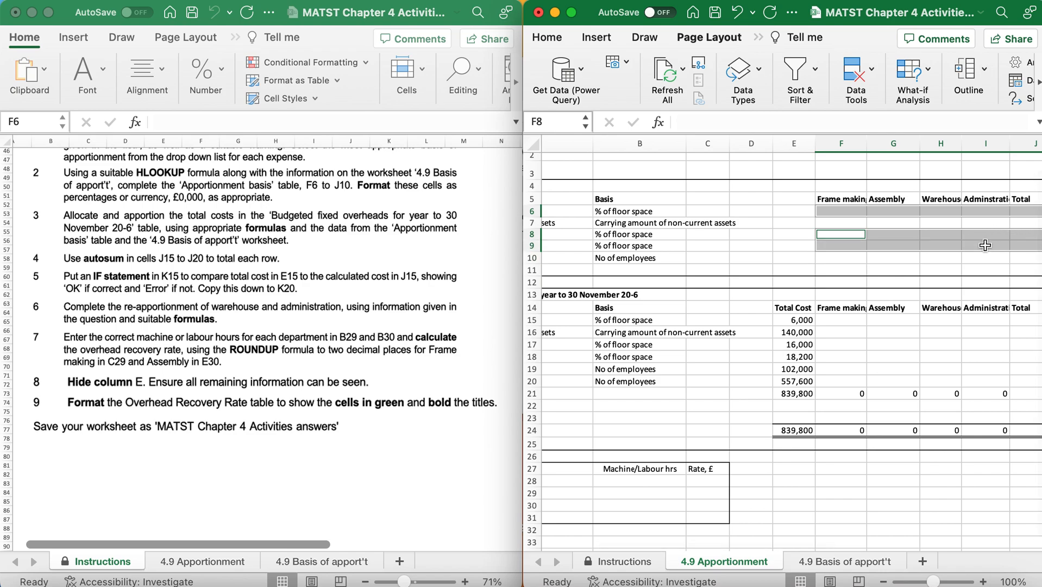
pyautogui.rightClick(961, 245)
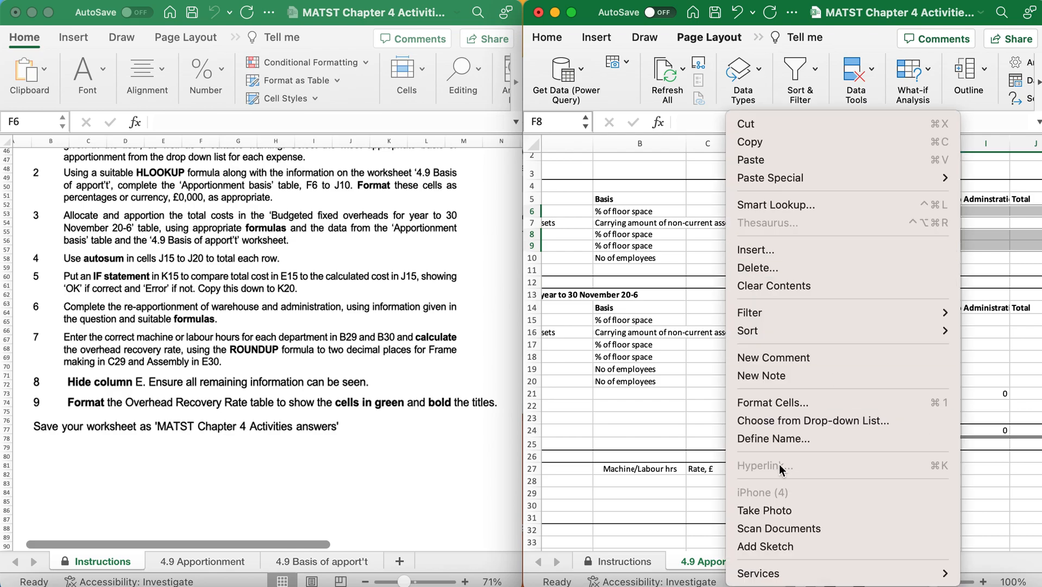
pyautogui.click(781, 407)
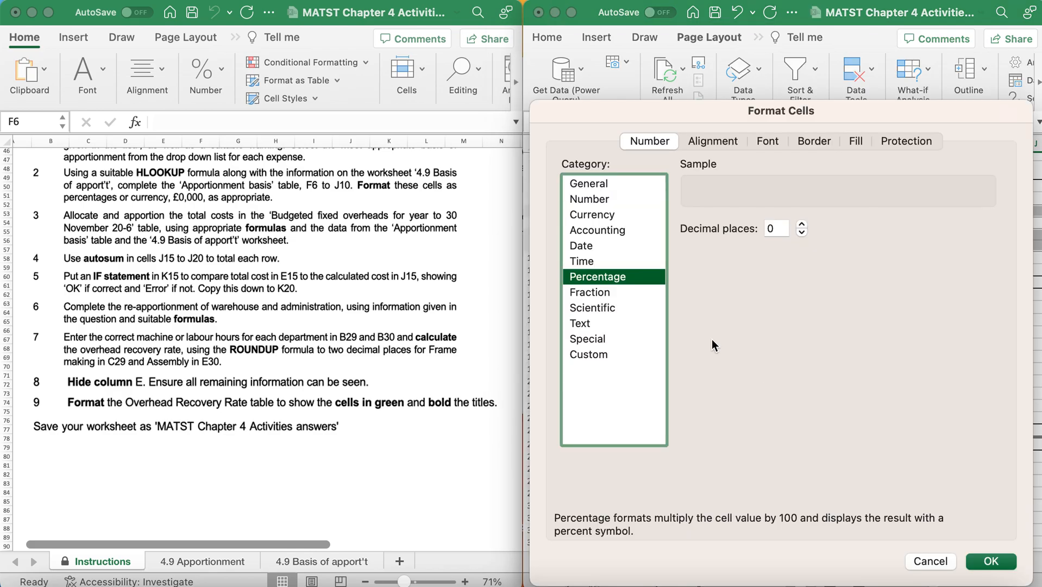
pyautogui.click(990, 563)
# Format F7:J7 and F10:J10 of the Apportionment basis table as Currency with 0 decimal places and the £ symbol.
pyautogui.moveTo(841, 223); pyautogui.dragTo(1031, 223)
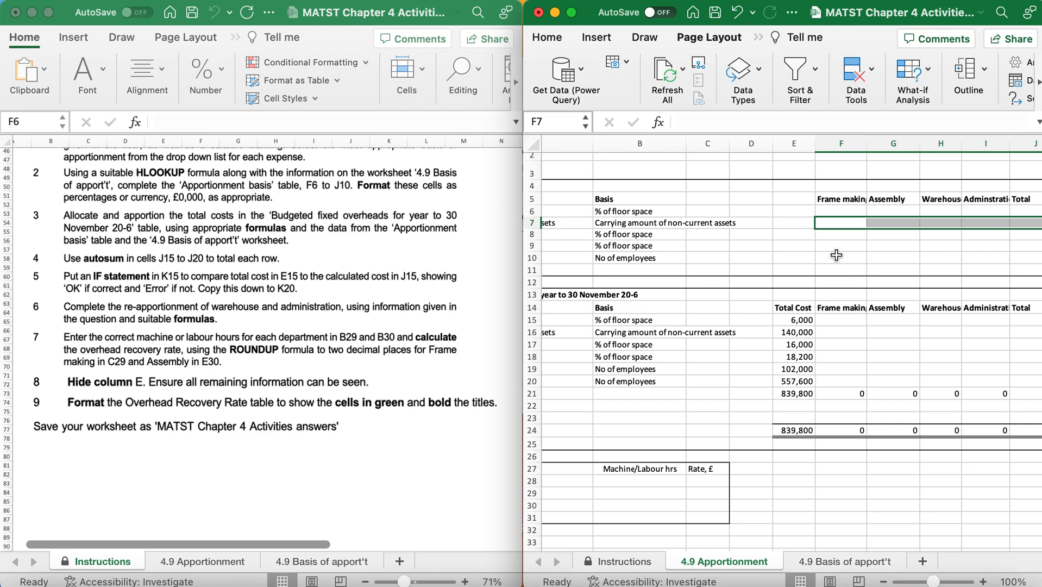
pyautogui.moveTo(836, 256); pyautogui.dragTo(1033, 255)
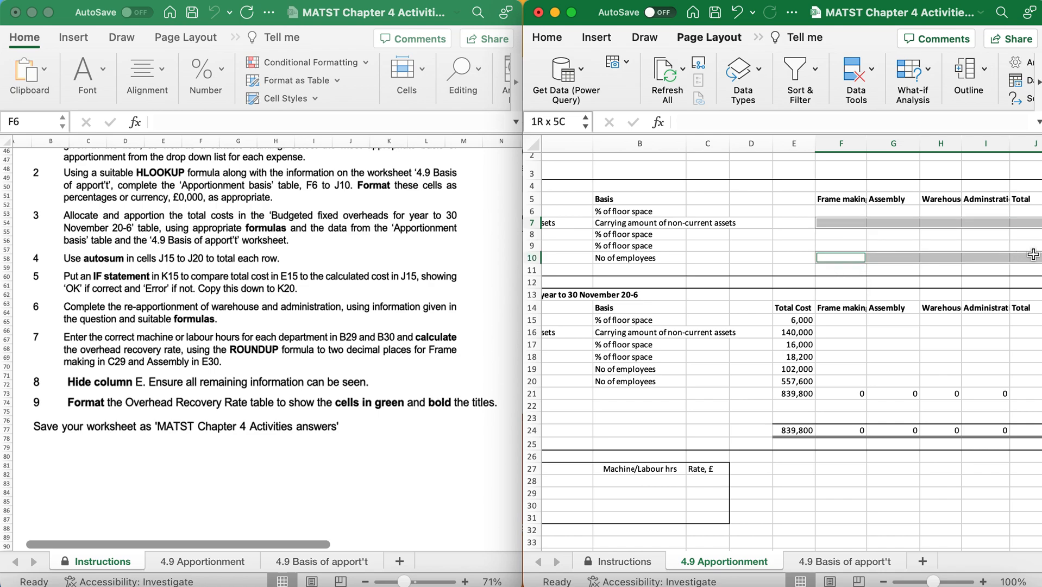
pyautogui.rightClick(988, 260)
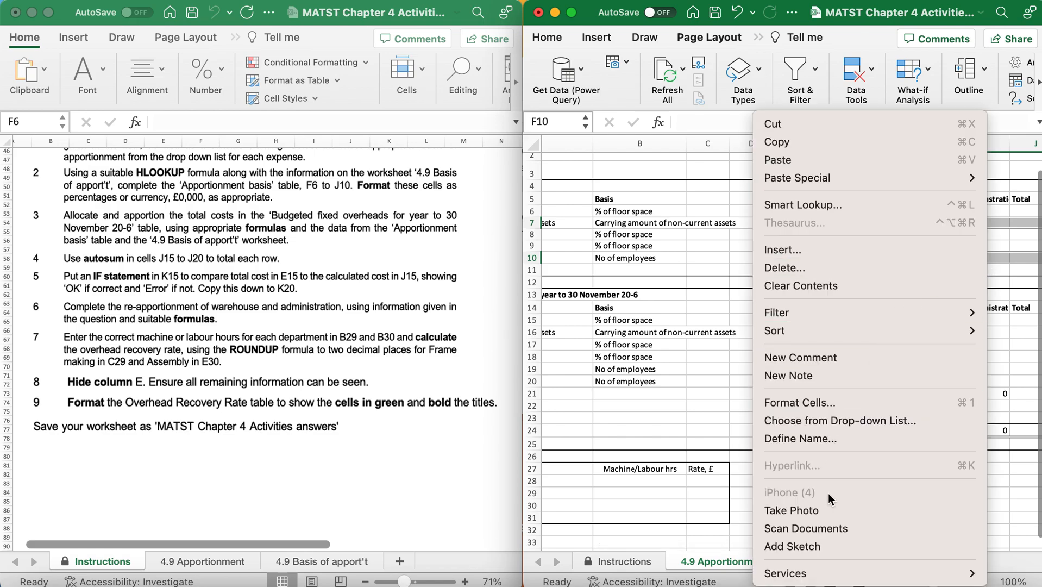
pyautogui.click(804, 402)
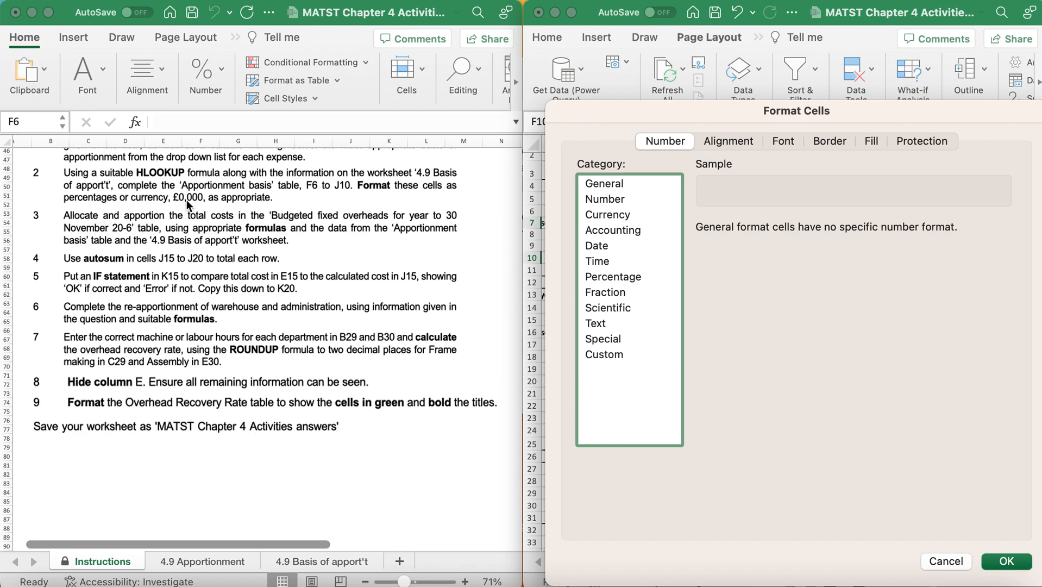
pyautogui.click(611, 217)
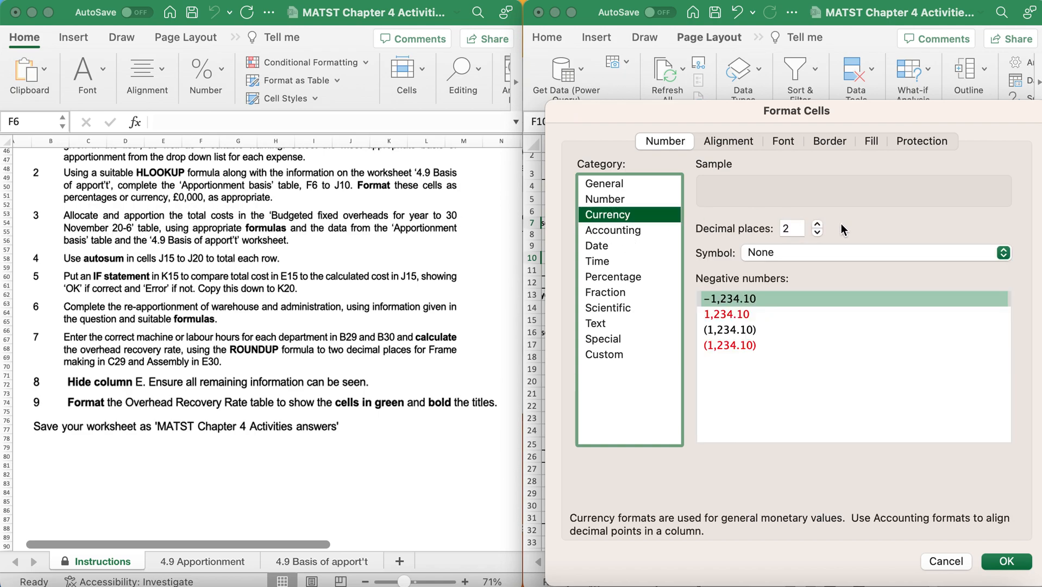
pyautogui.click(816, 232)
pyautogui.click(817, 233)
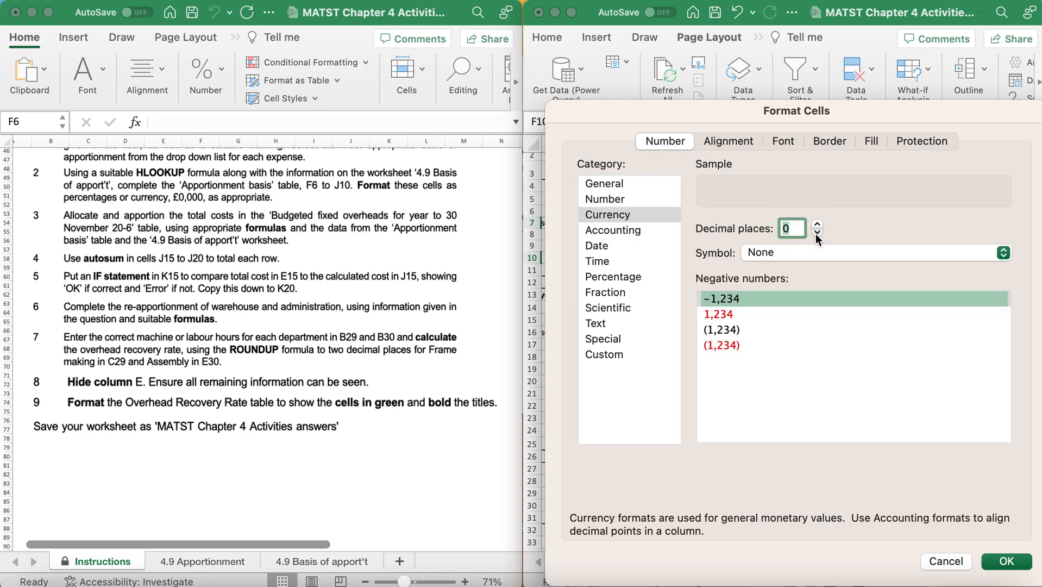
pyautogui.click(801, 252)
pyautogui.click(790, 273)
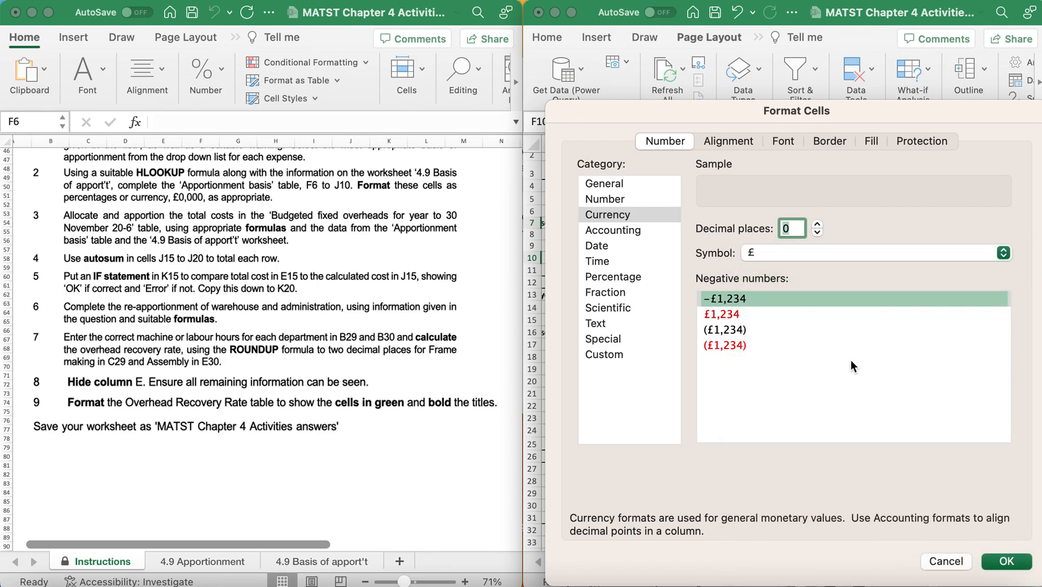
pyautogui.click(1004, 562)
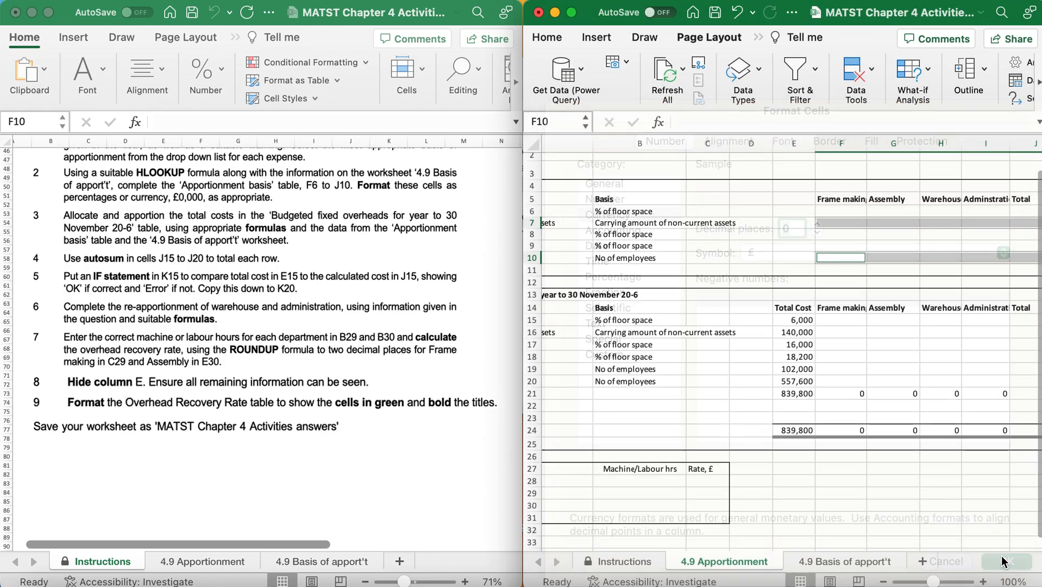
# Reformat the managers' salaries row F10:J10 as Number with 0 decimal places and no thousands separator.
pyautogui.click(852, 260)
pyautogui.moveTo(852, 259); pyautogui.dragTo(1017, 261)
pyautogui.rightClick(1017, 257)
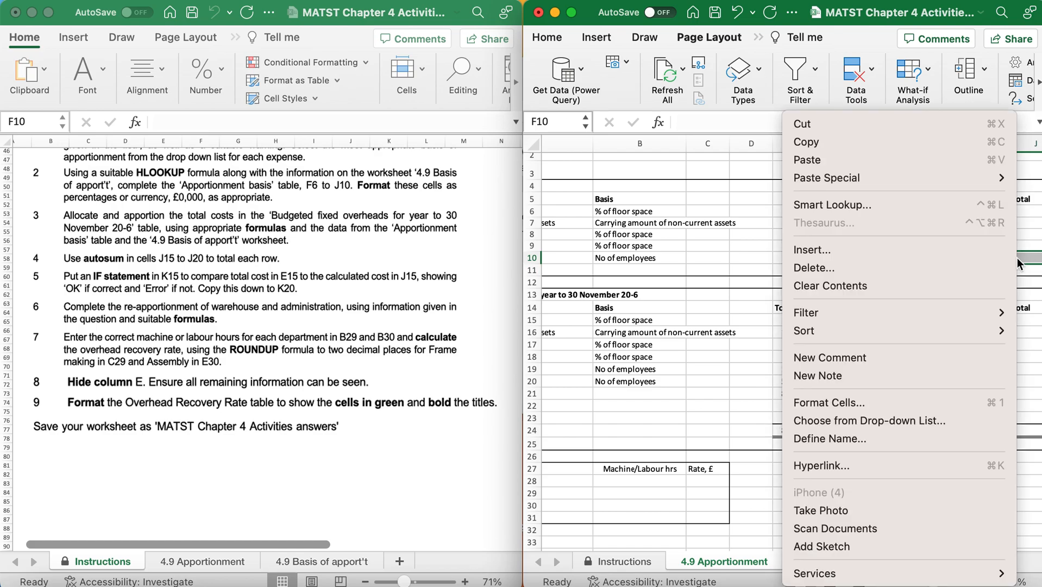
pyautogui.click(799, 408)
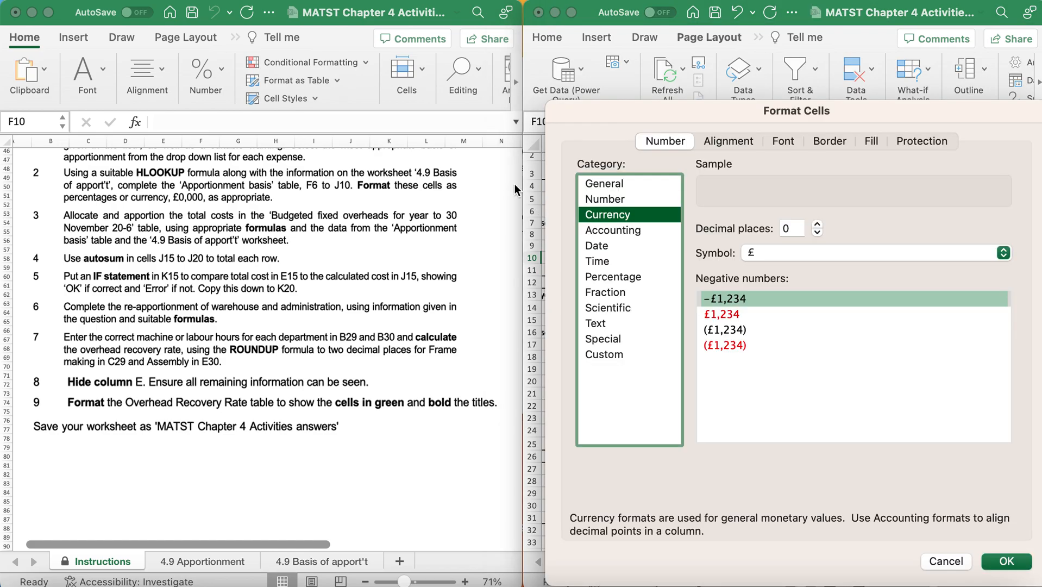
pyautogui.click(605, 199)
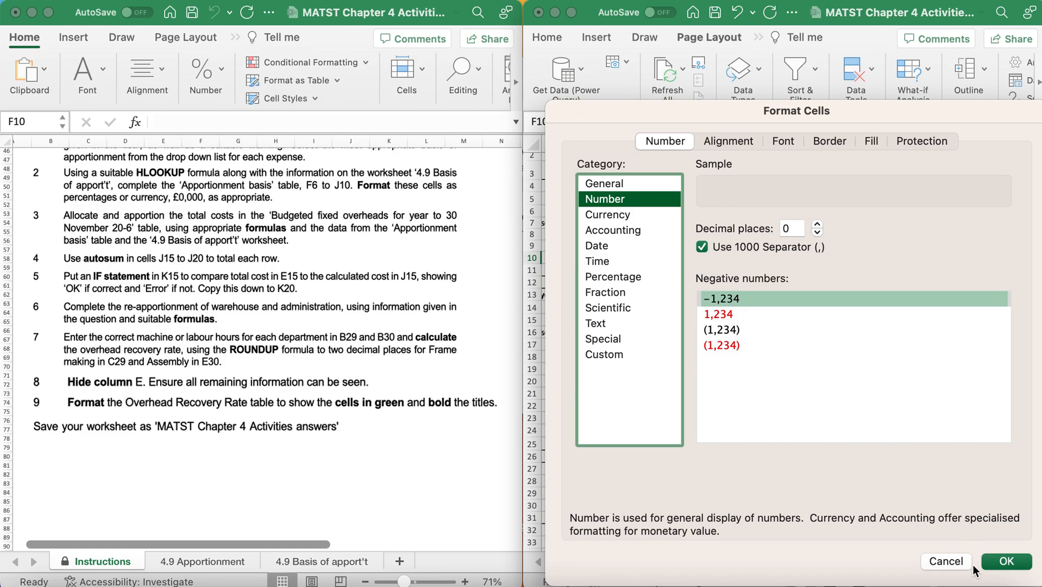
pyautogui.click(702, 248)
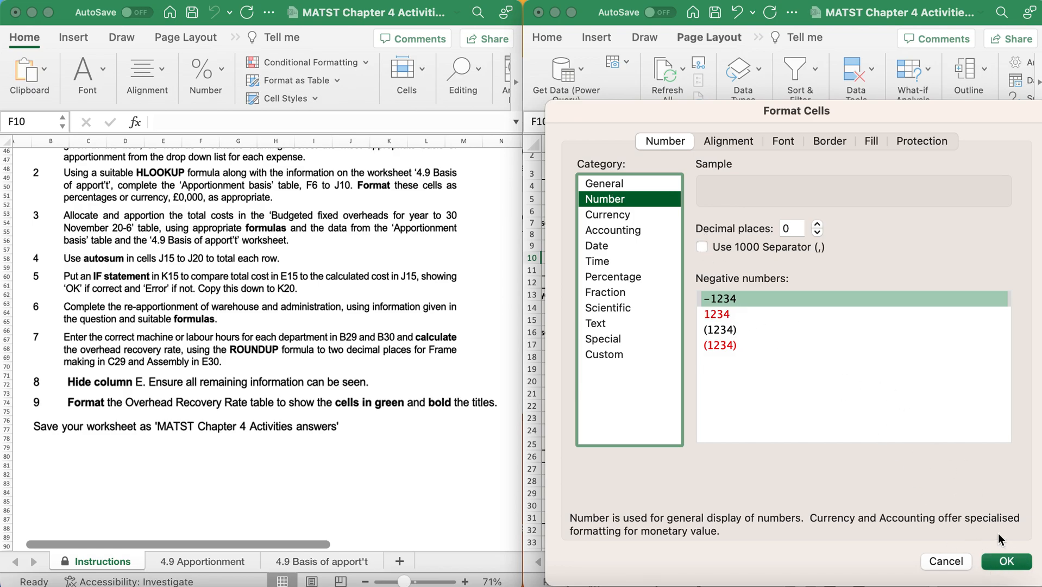
pyautogui.click(1005, 561)
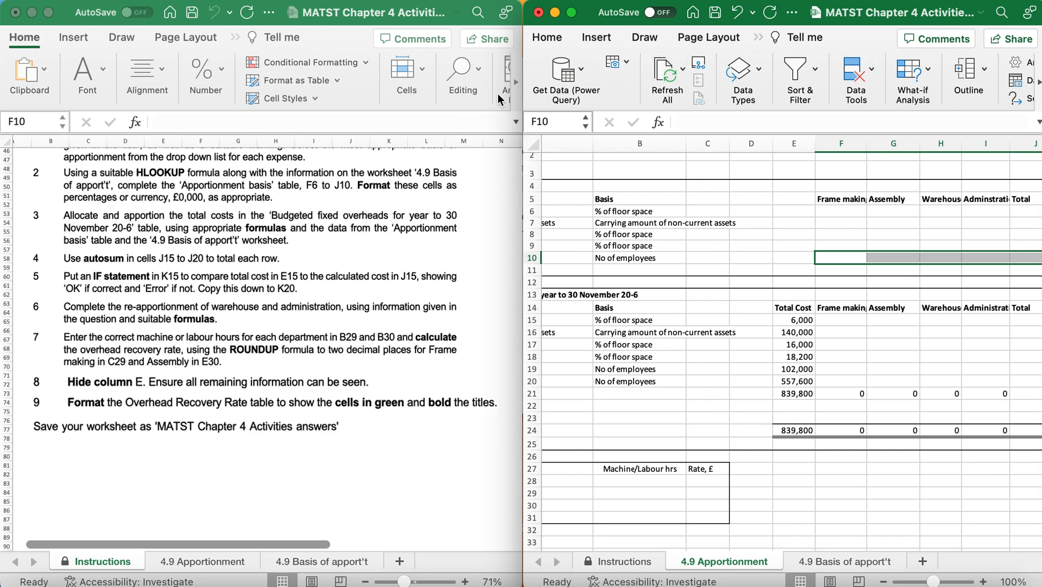
# Check the departmental information on the 4.9 Basis of apport't sheet and change the indirect staff costs basis in B20 to Allocation.
pyautogui.click(826, 562)
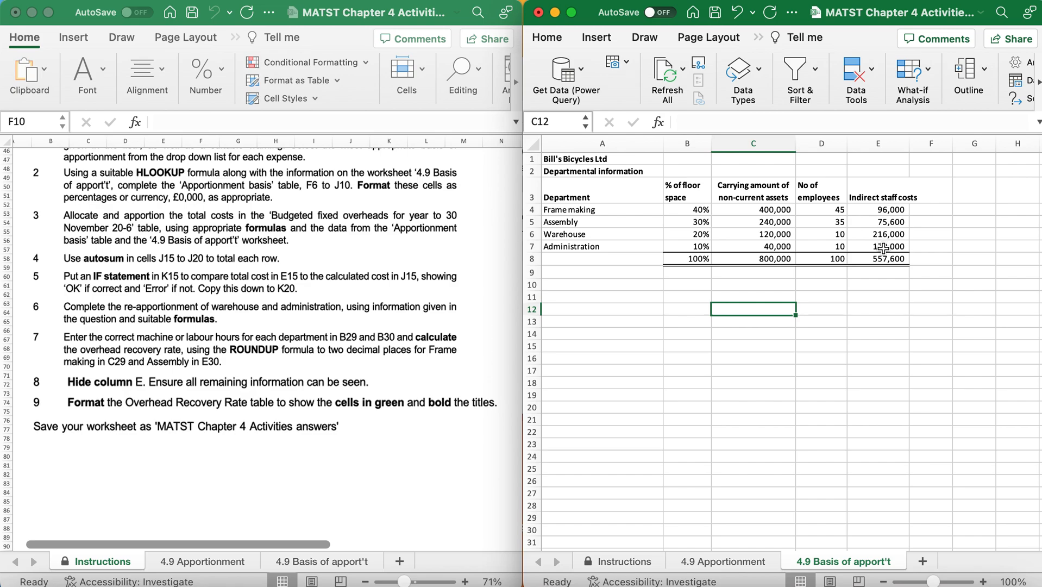
pyautogui.click(703, 562)
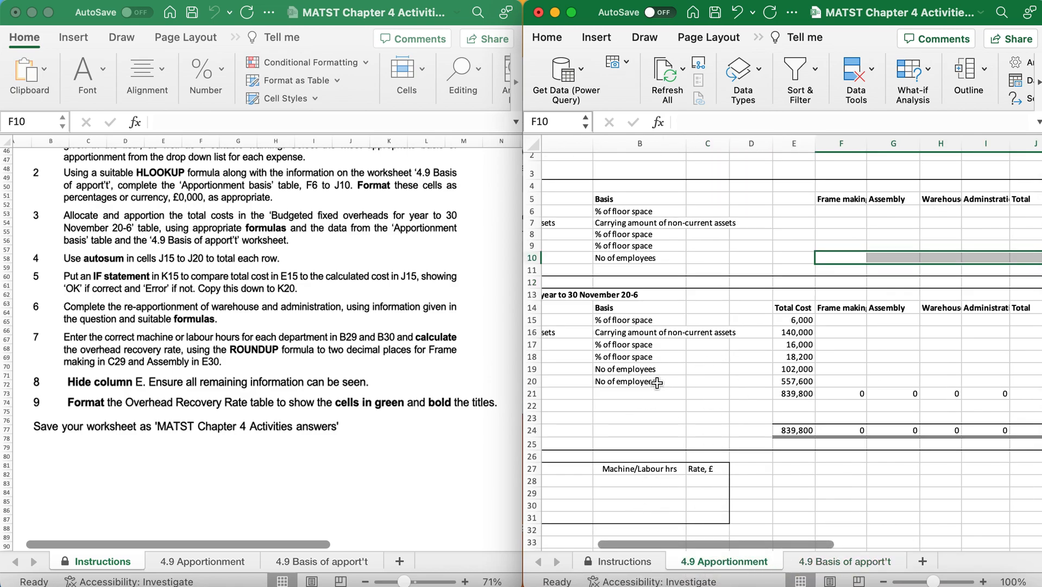
pyautogui.hscroll(-3, 657, 383)
pyautogui.click(791, 380)
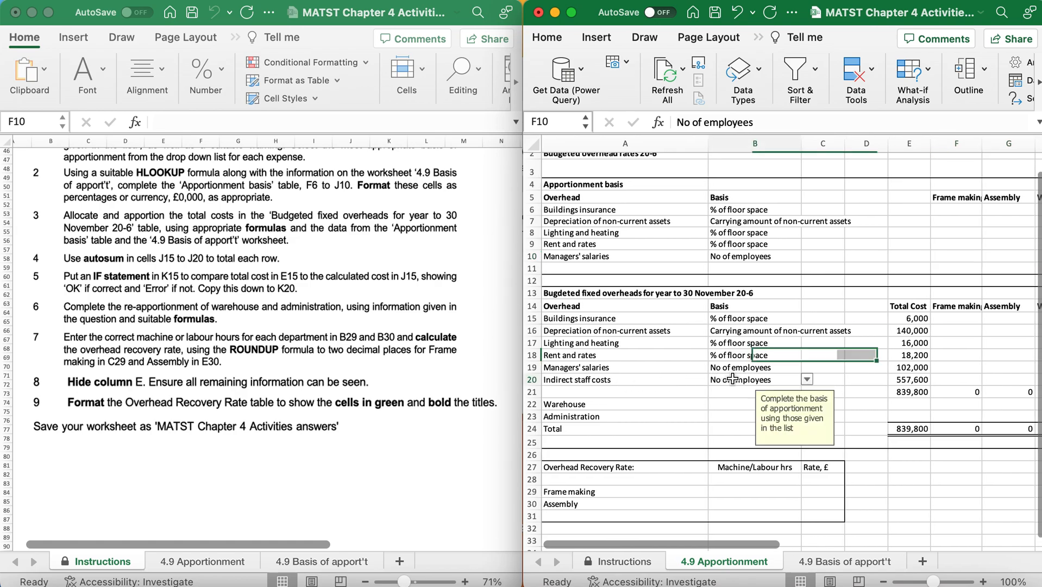
pyautogui.click(808, 380)
pyautogui.click(798, 402)
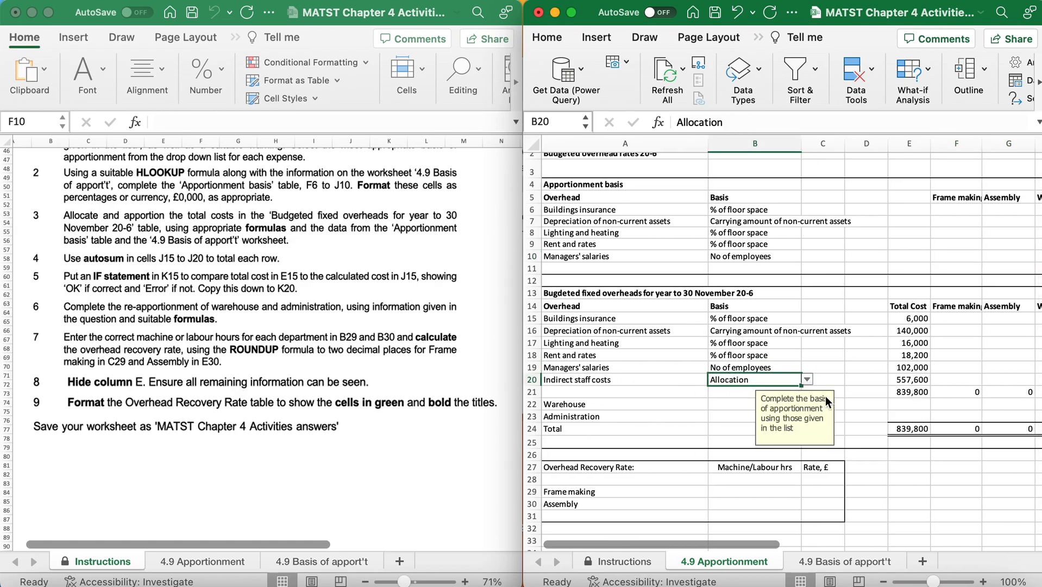
# Link F20 to the Frame making indirect staff costs in E4 of the 4.9 Basis of apport't sheet.
pyautogui.click(951, 378)
pyautogui.write('=')
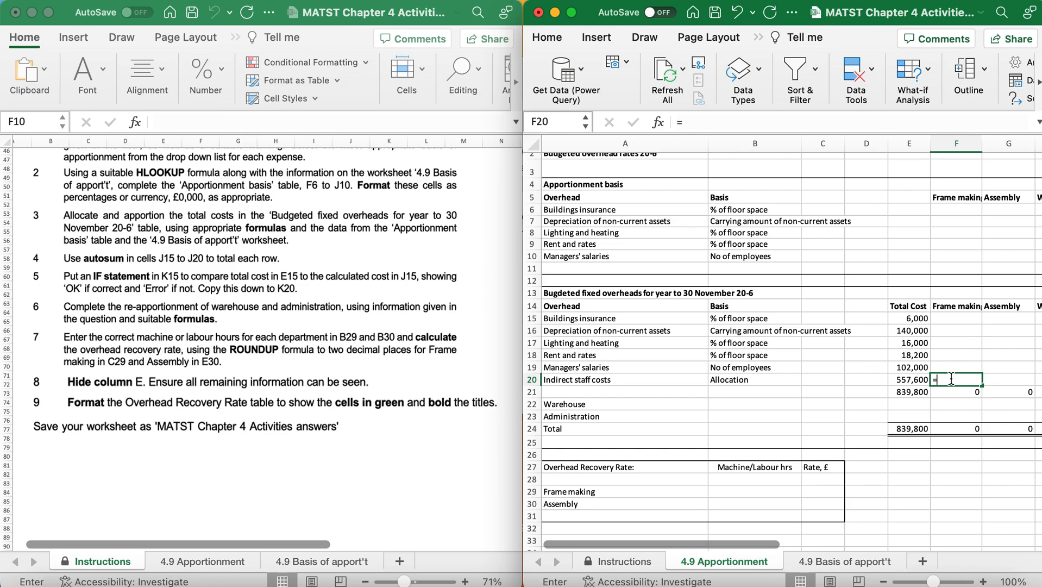
pyautogui.click(846, 554)
pyautogui.click(886, 210)
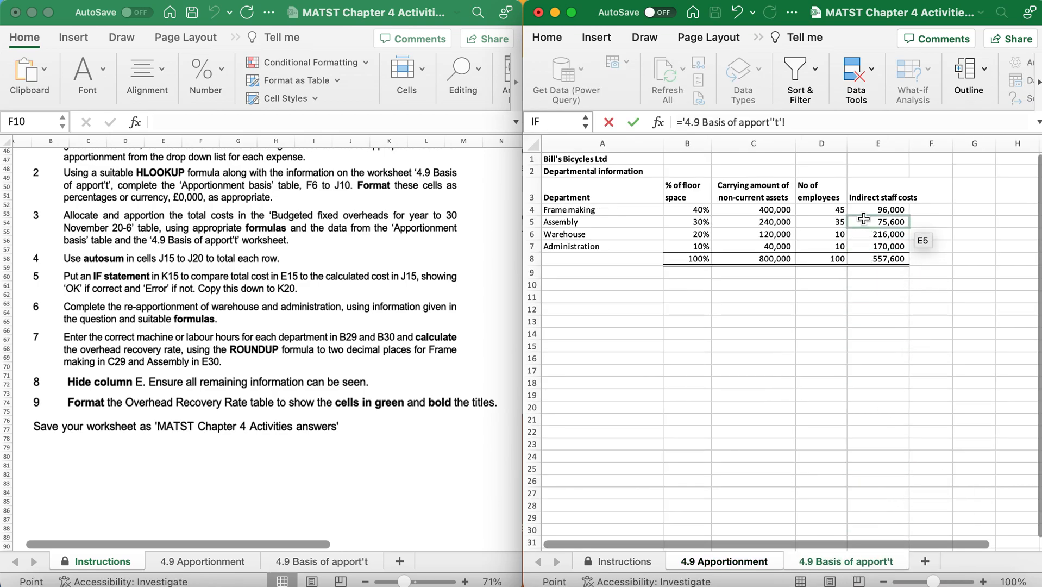
pyautogui.press('Return')
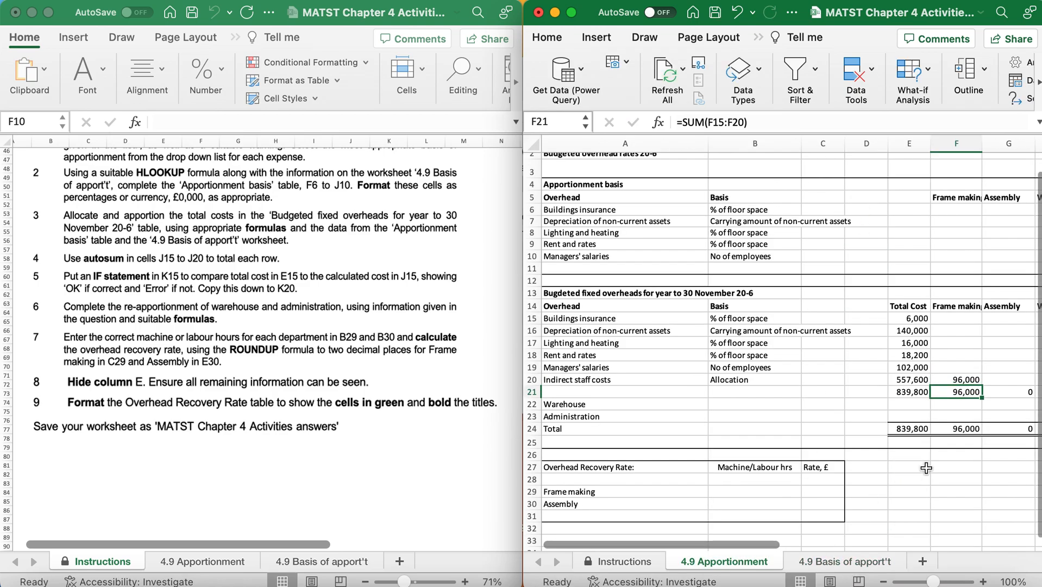
# Link G20 to the Assembly indirect staff costs in E5 of the 4.9 Basis of apport't sheet.
pyautogui.click(971, 381)
pyautogui.hscroll(5, 971, 381)
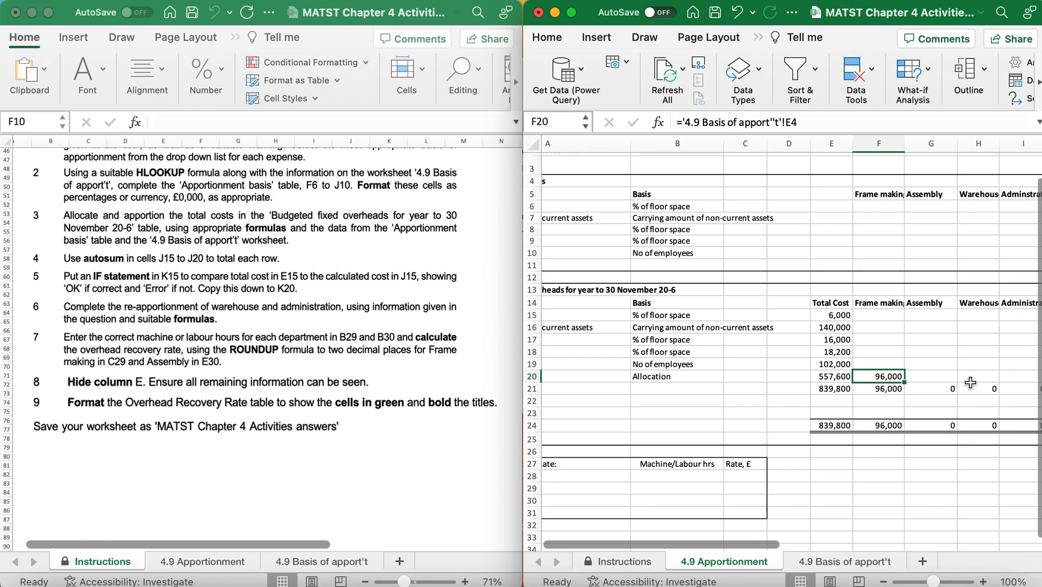
pyautogui.click(843, 379)
pyautogui.write('=')
pyautogui.click(822, 565)
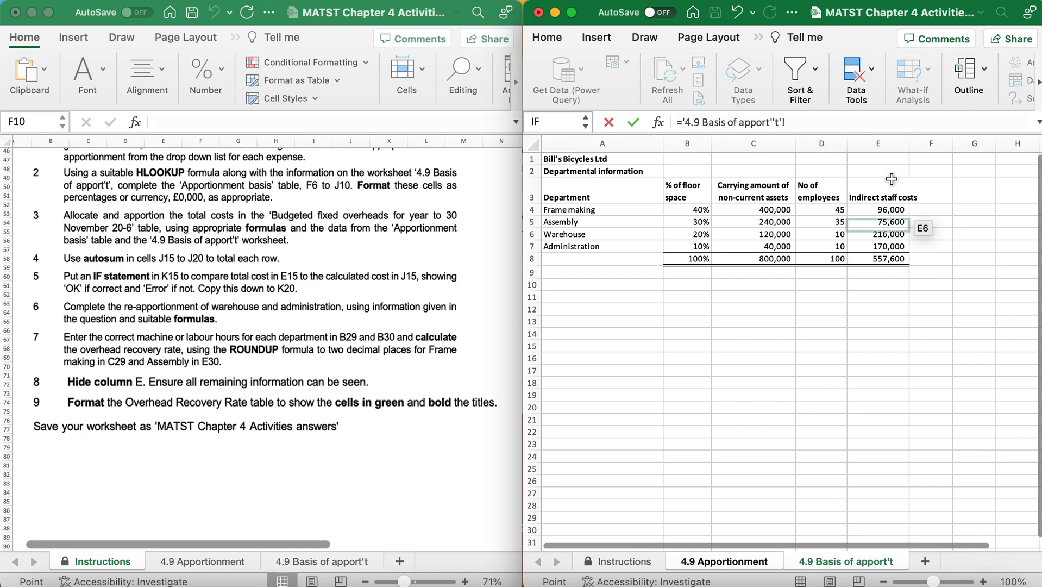
pyautogui.click(882, 235)
pyautogui.press('Return')
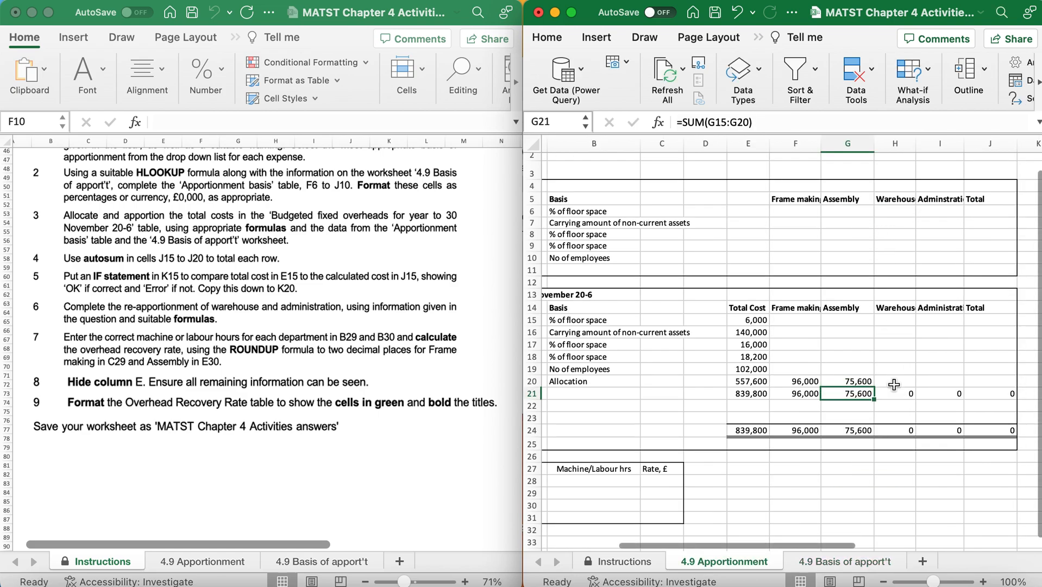
# Link H20 to the Warehouse indirect staff costs in E6 of the 4.9 Basis of apport't sheet.
pyautogui.click(895, 381)
pyautogui.write('=')
pyautogui.click(863, 565)
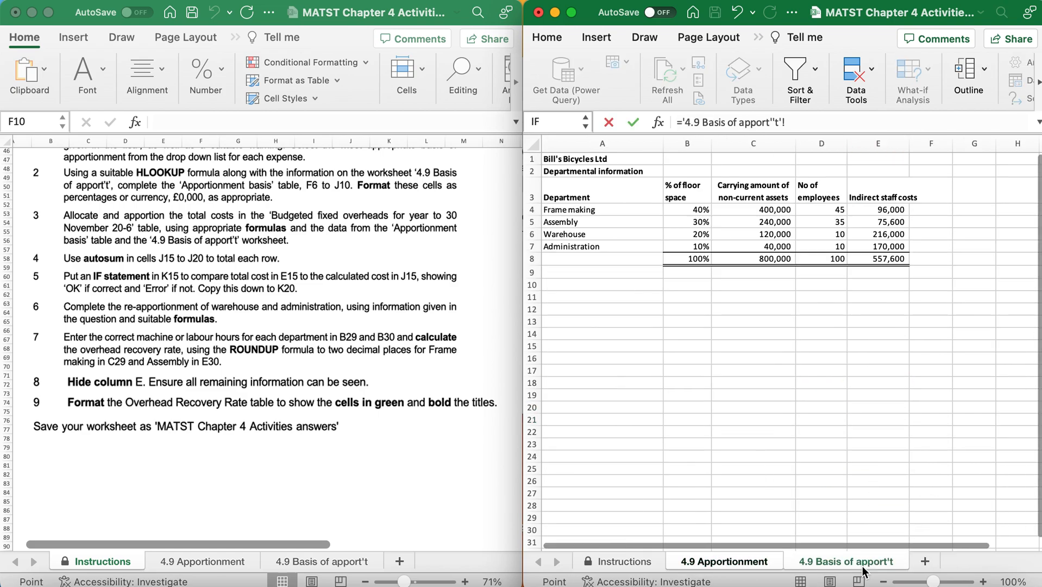
pyautogui.click(891, 235)
pyautogui.press('Return')
# Link I20 to the Administration indirect staff costs in E7 of the 4.9 Basis of apport't sheet.
pyautogui.click(931, 380)
pyautogui.write('=')
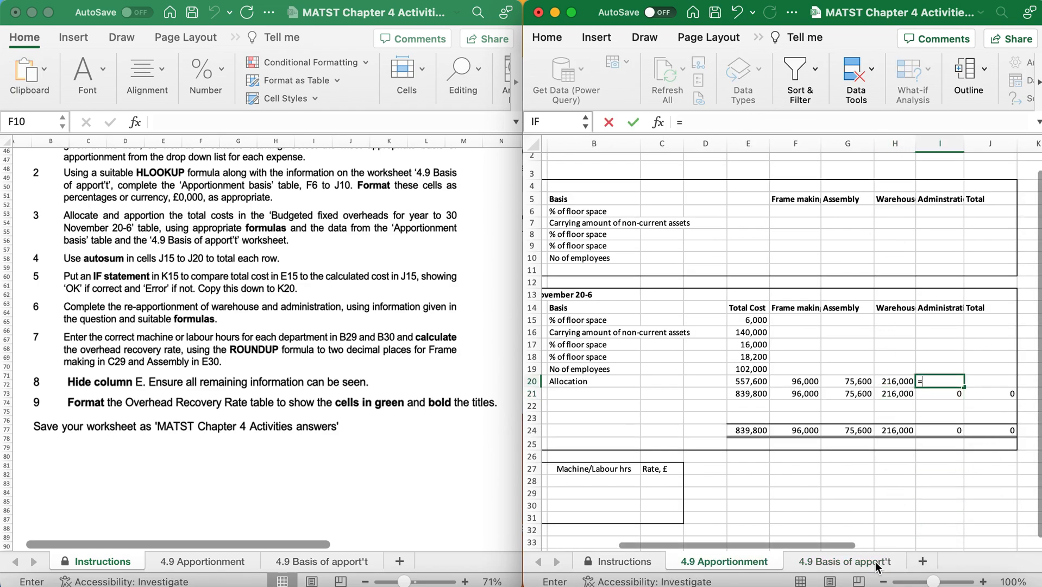
pyautogui.click(875, 564)
pyautogui.click(893, 243)
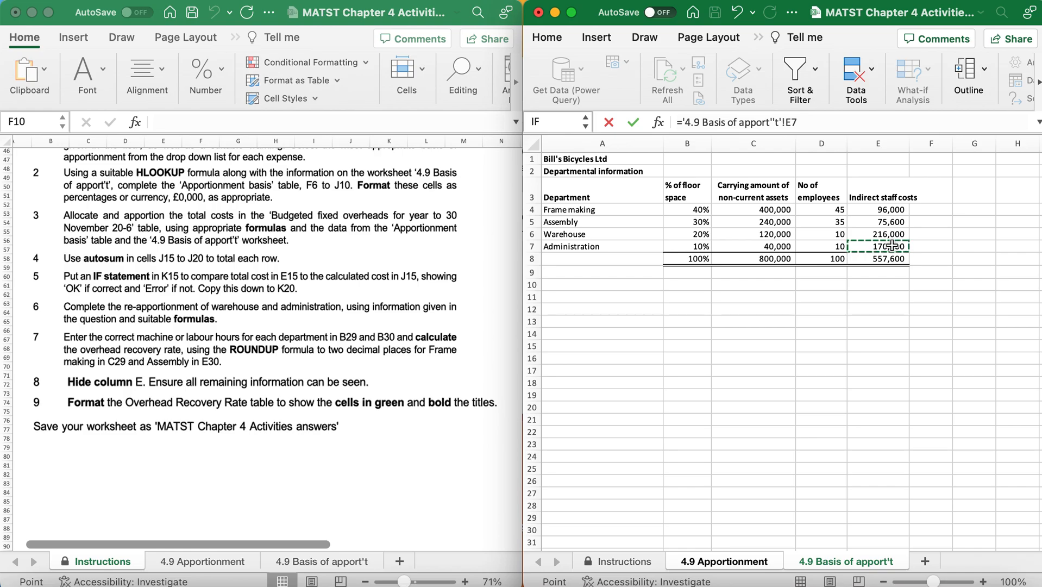
pyautogui.press('Return')
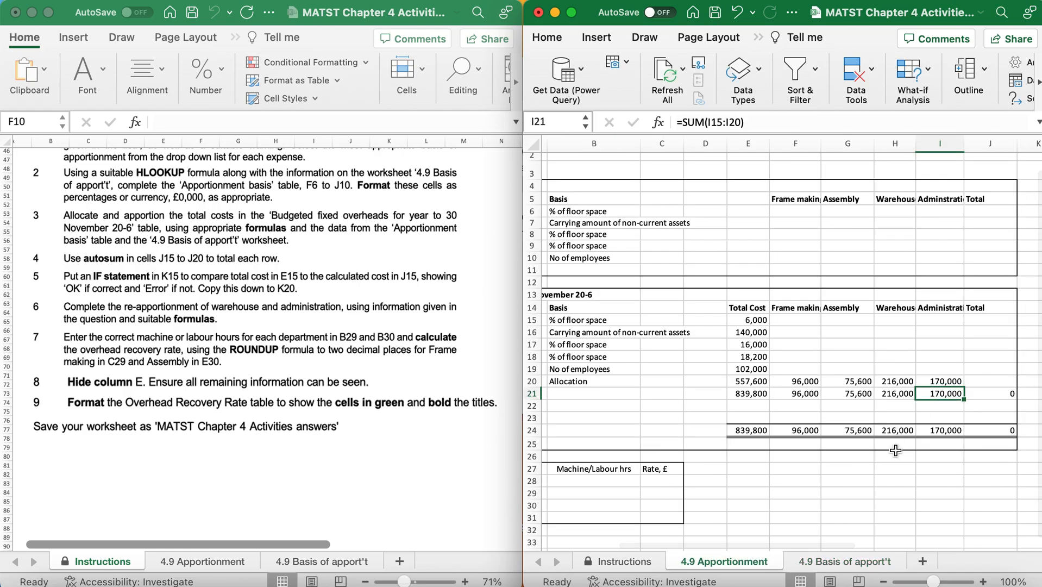
pyautogui.hscroll(-5, 895, 450)
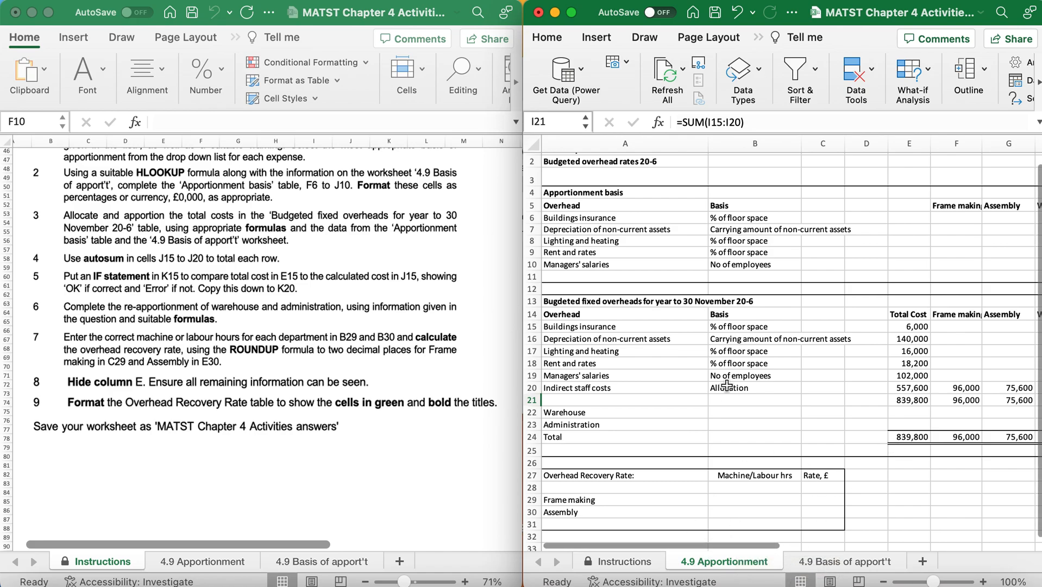
pyautogui.click(716, 217)
pyautogui.moveTo(718, 223); pyautogui.dragTo(719, 234)
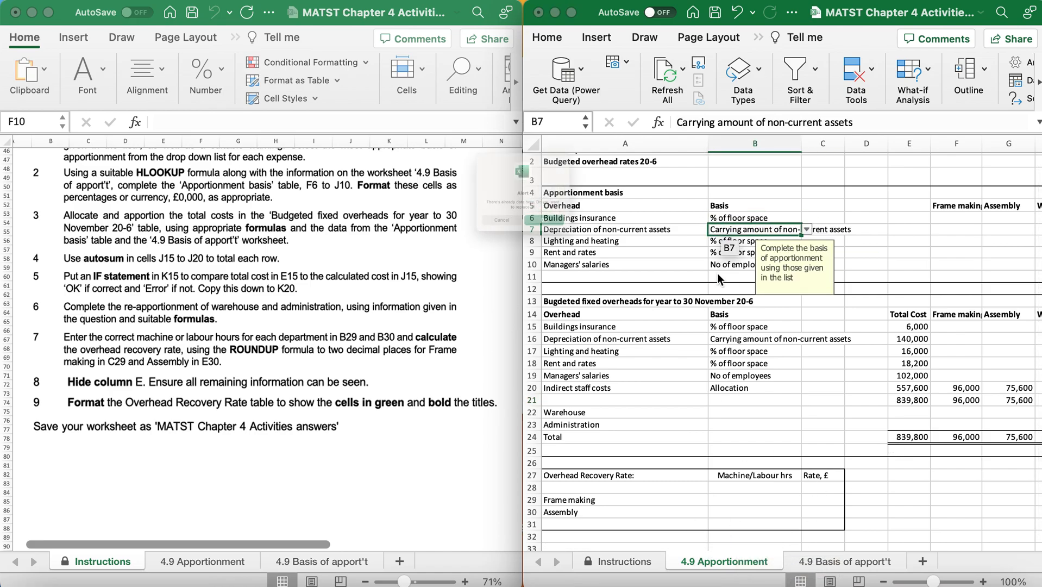
pyautogui.click(492, 257)
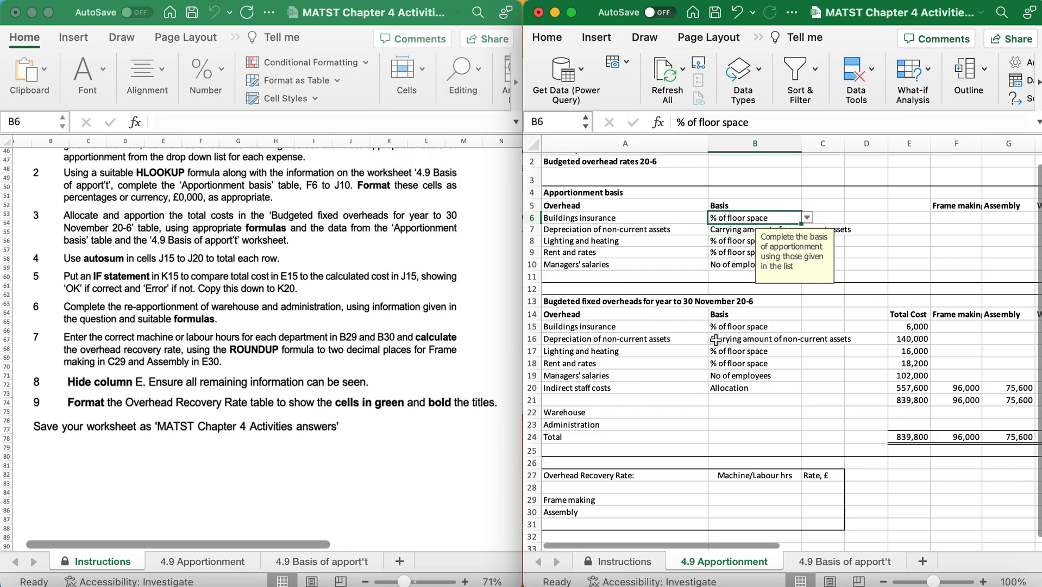
# Examine the basis headings in B3:E3 and the department rows in A4:A7 on the 4.9 Basis of apport't sheet.
pyautogui.click(817, 560)
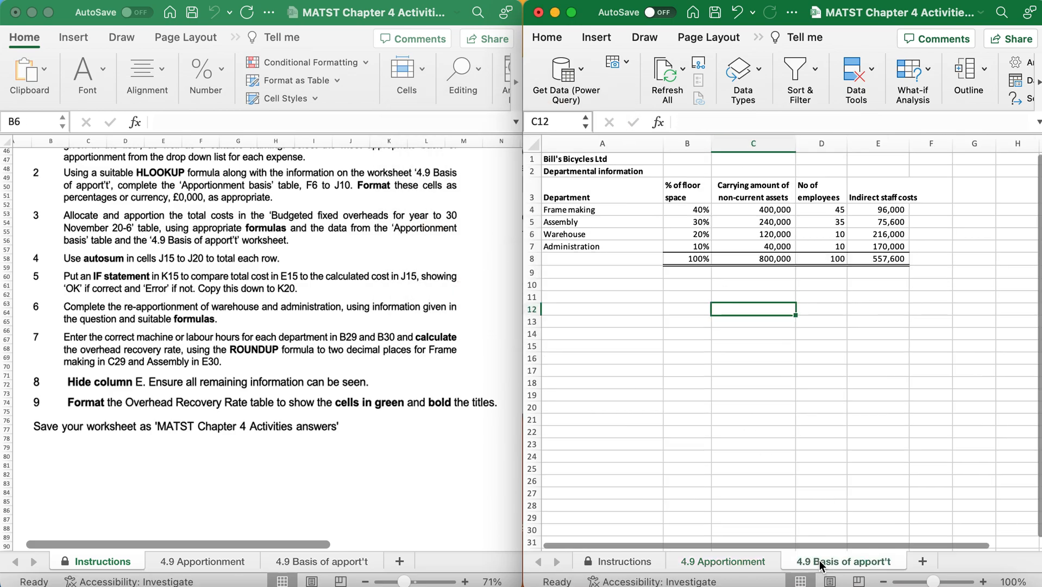
pyautogui.moveTo(684, 195); pyautogui.dragTo(889, 199)
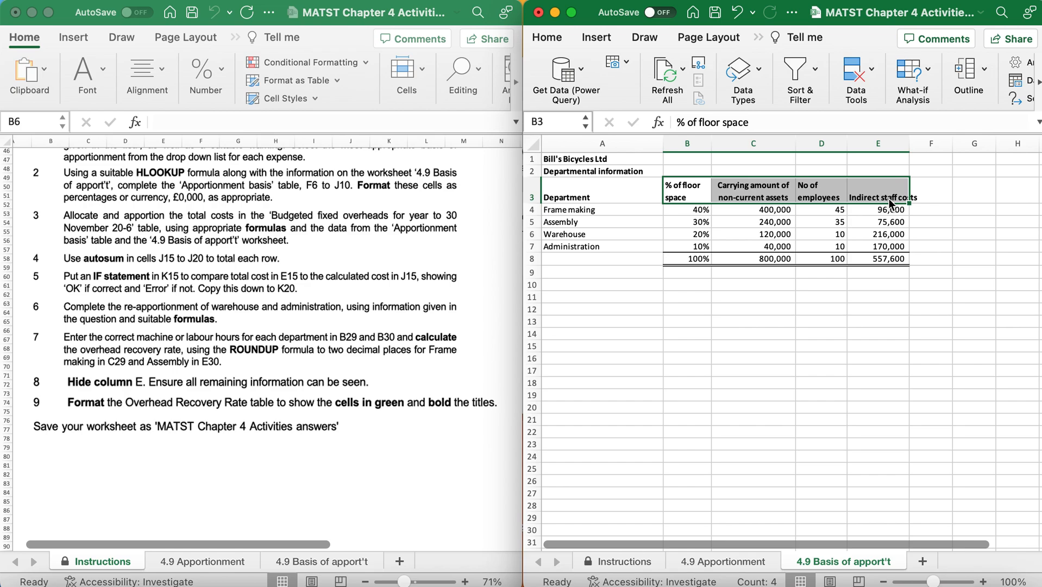
pyautogui.moveTo(571, 209); pyautogui.dragTo(581, 246)
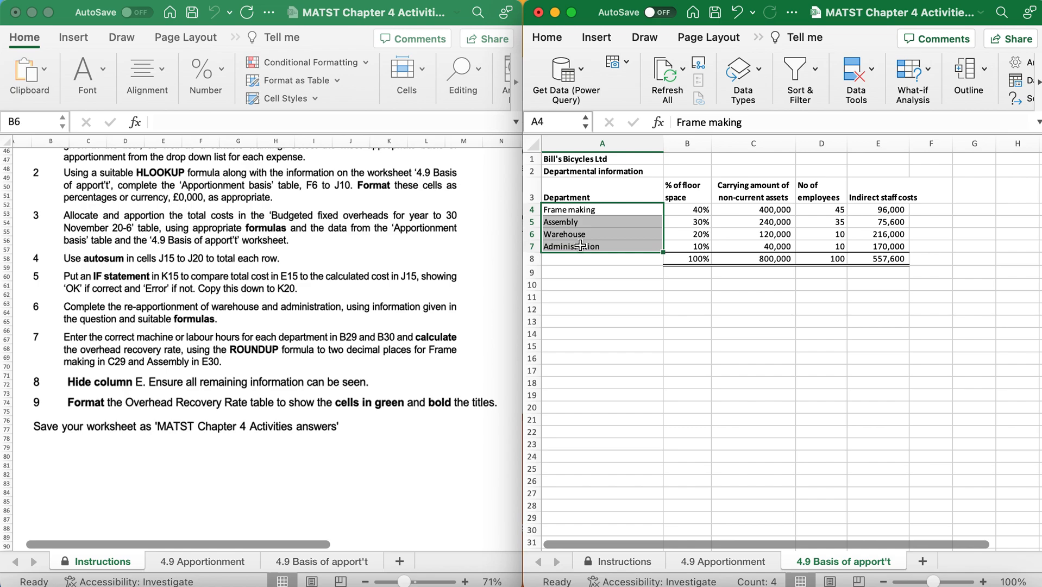
pyautogui.moveTo(687, 194); pyautogui.dragTo(899, 191)
pyautogui.moveTo(589, 209); pyautogui.dragTo(588, 257)
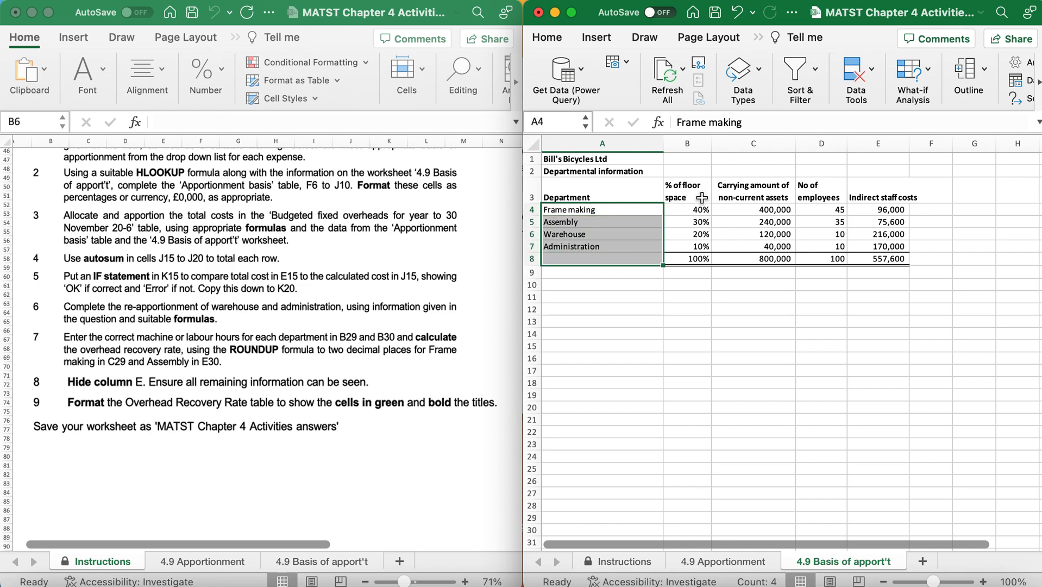
pyautogui.click(827, 320)
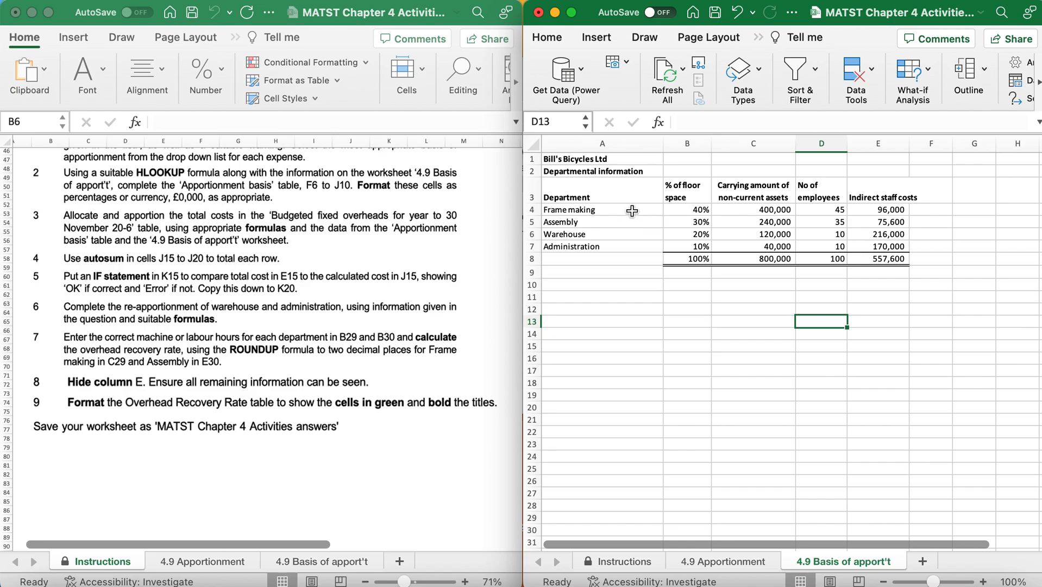
pyautogui.moveTo(665, 192); pyautogui.dragTo(868, 203)
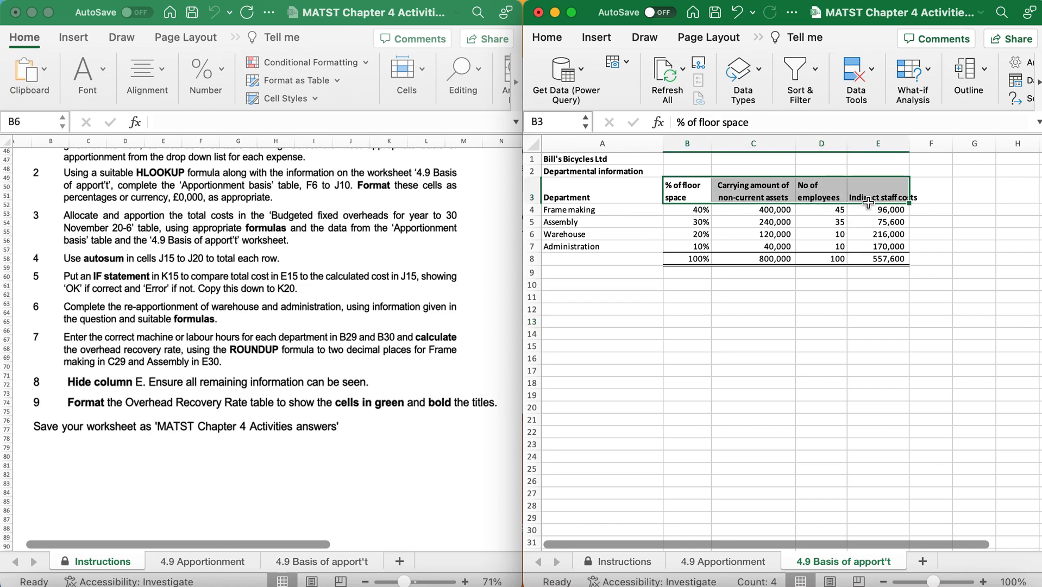
pyautogui.click(600, 210)
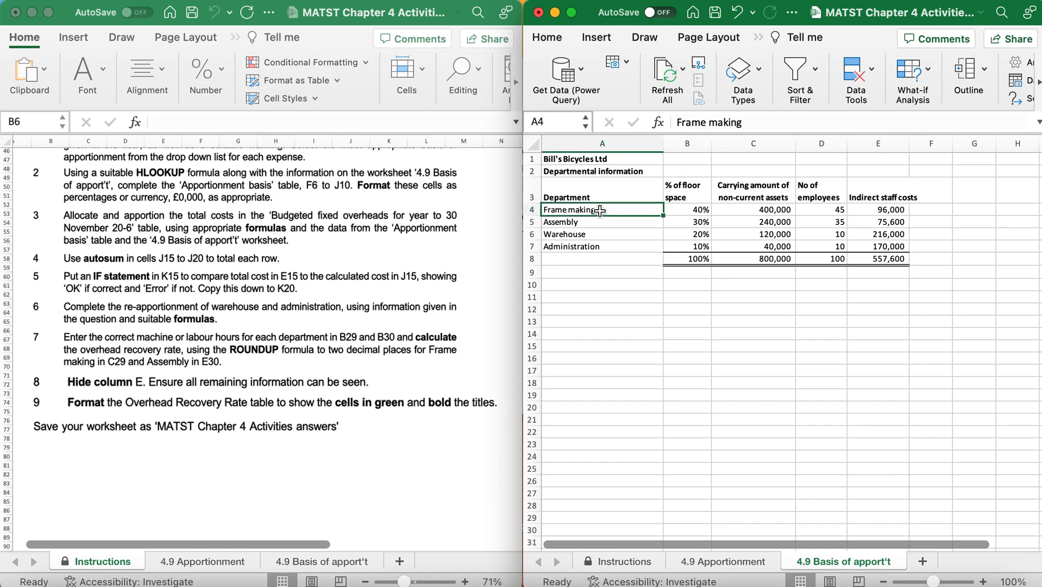
pyautogui.click(600, 227)
pyautogui.click(600, 236)
pyautogui.click(609, 247)
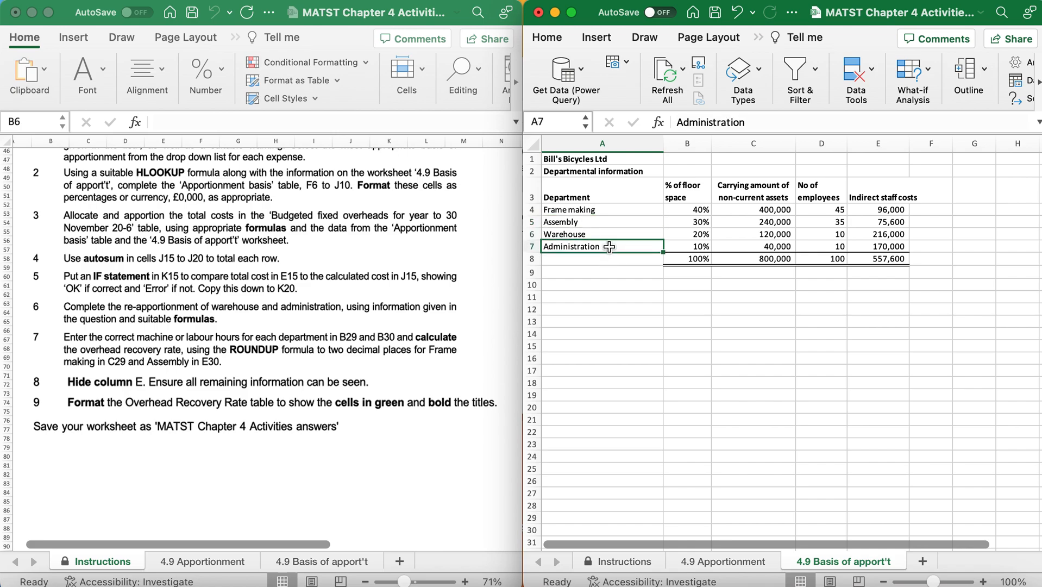
# Start an HLOOKUP function in F6 of the 4.9 Apportionment sheet with $B6 as the lookup value.
pyautogui.click(731, 563)
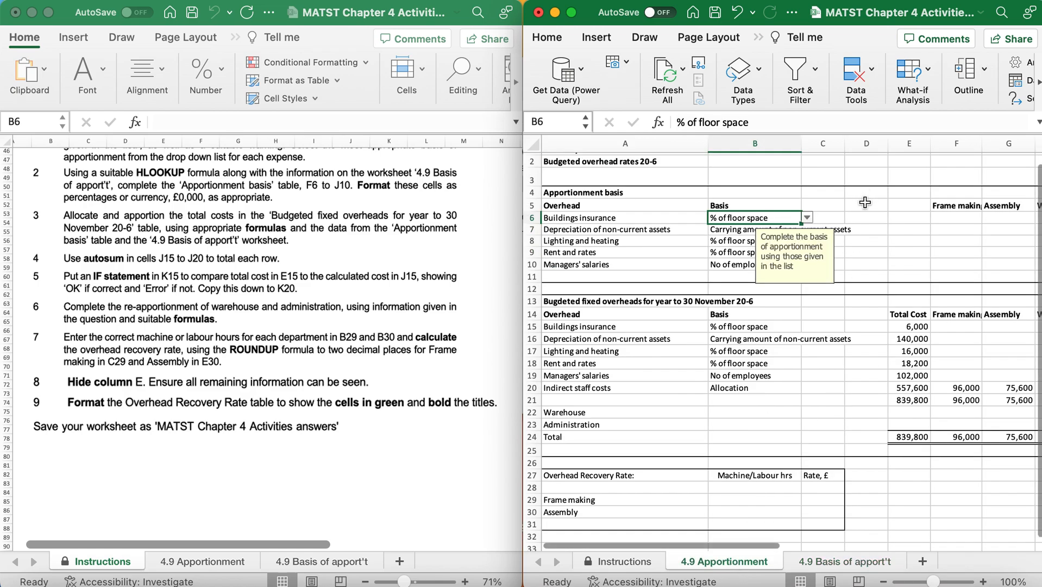
pyautogui.click(944, 217)
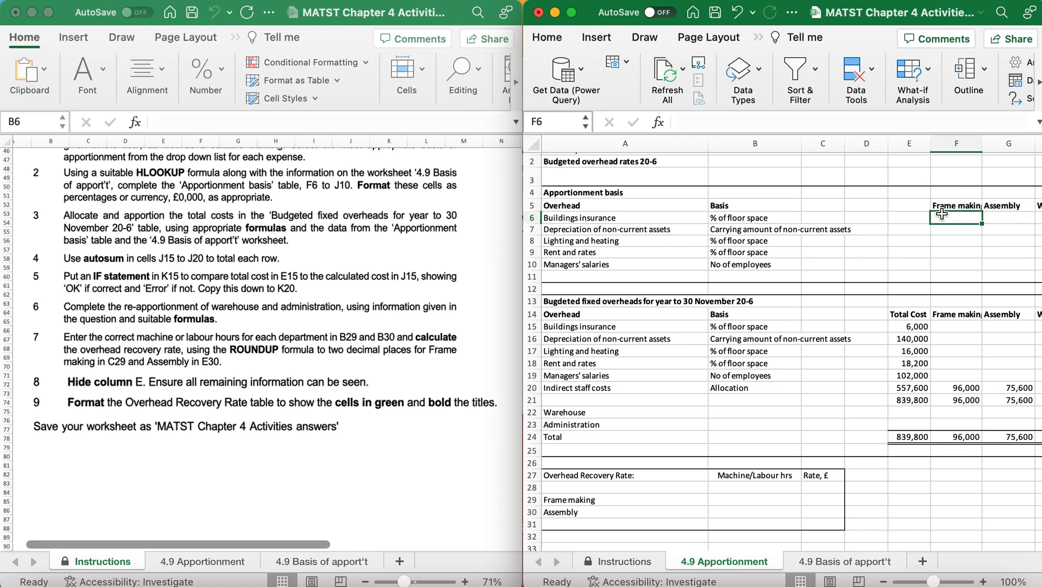
pyautogui.click(759, 37)
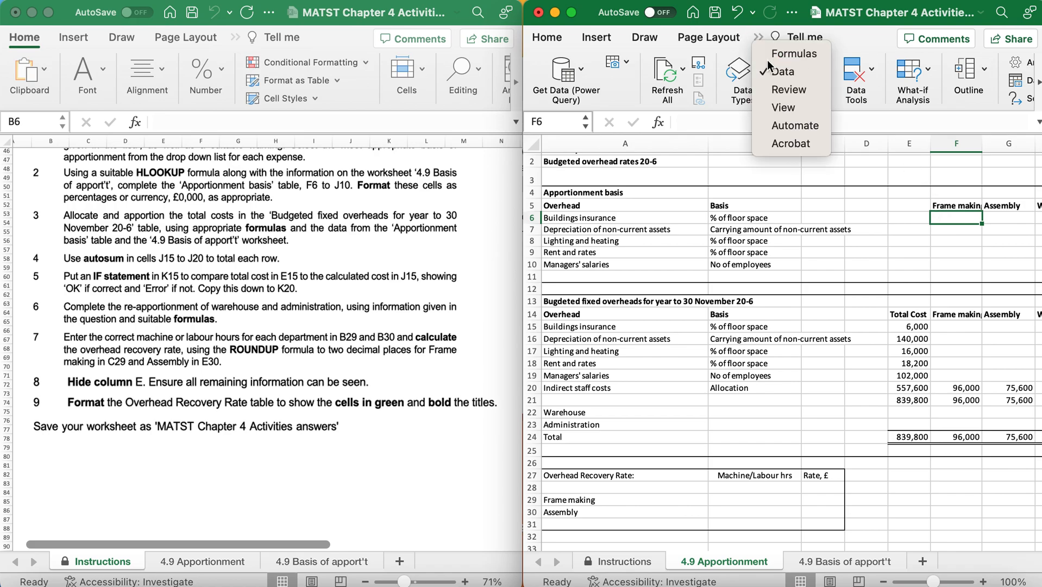
pyautogui.click(793, 53)
pyautogui.click(543, 79)
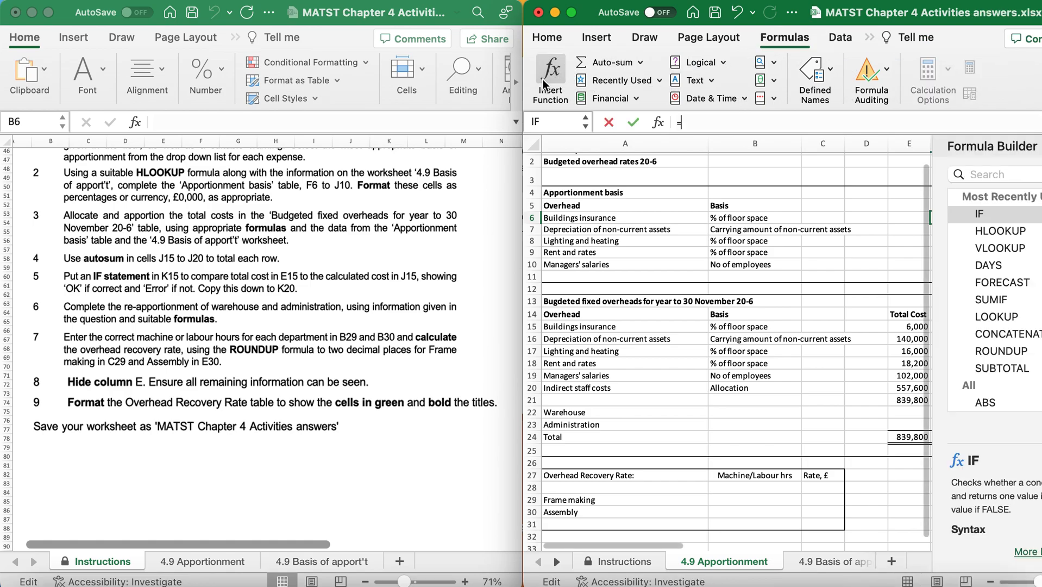
pyautogui.click(999, 234)
pyautogui.doubleClick(997, 235)
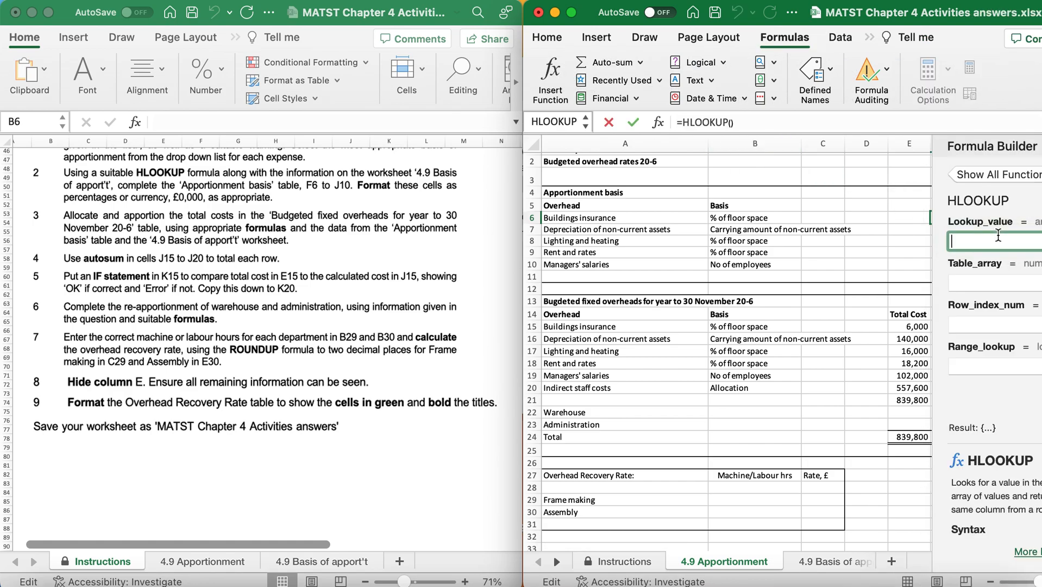
pyautogui.click(721, 220)
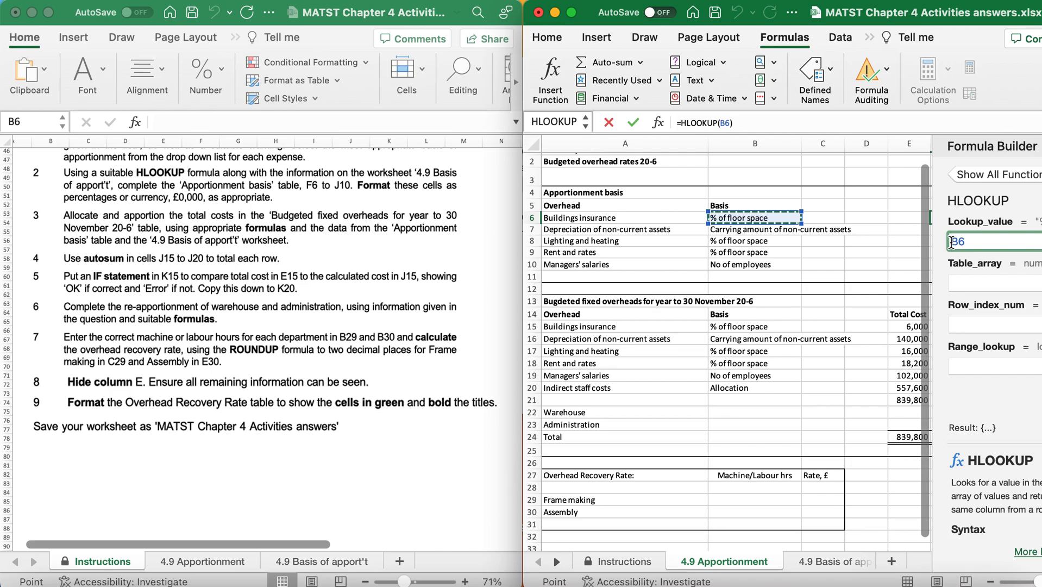
pyautogui.write('$')
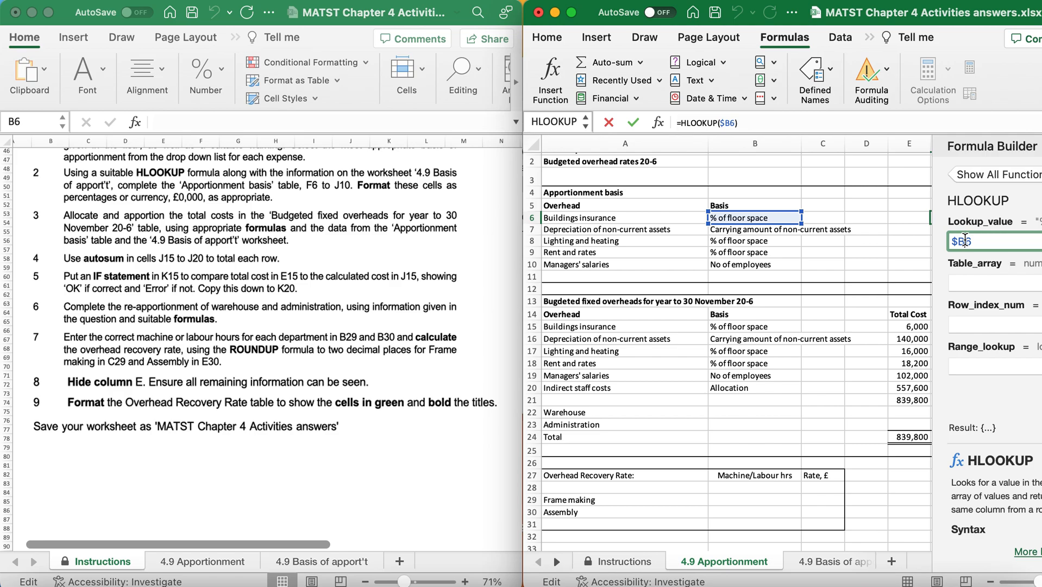
# Set the HLOOKUP table array to $A$3:$E$8 on the 4.9 Basis of apport't sheet, using absolute references.
pyautogui.click(961, 280)
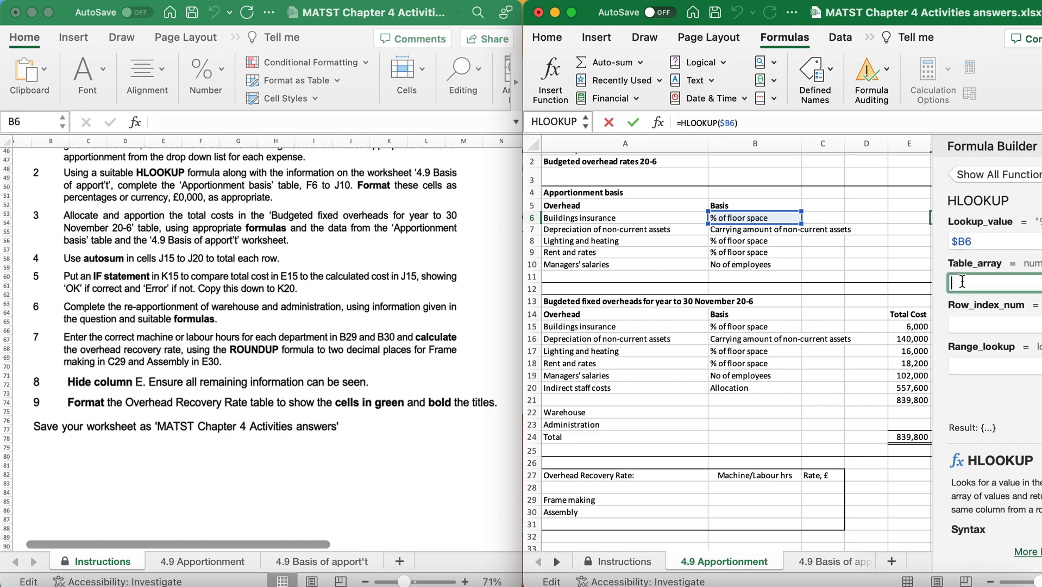
pyautogui.click(812, 565)
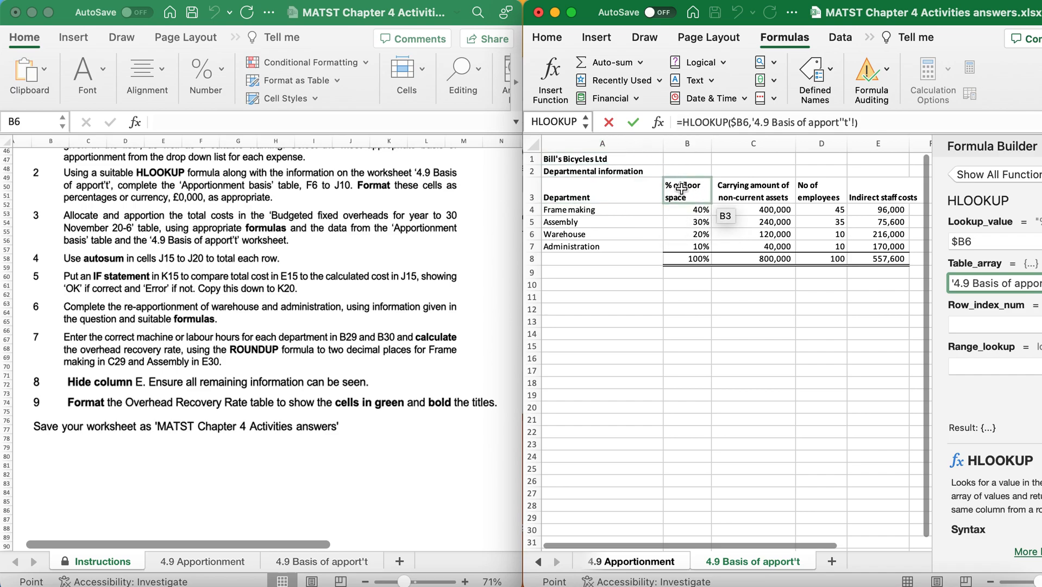
pyautogui.moveTo(600, 195); pyautogui.dragTo(881, 262)
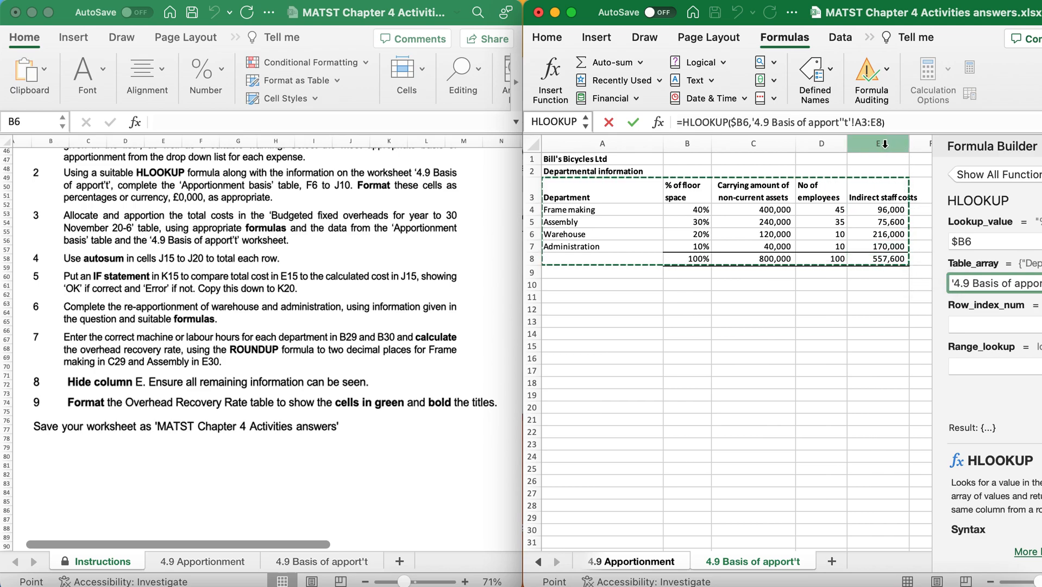
pyautogui.click(856, 124)
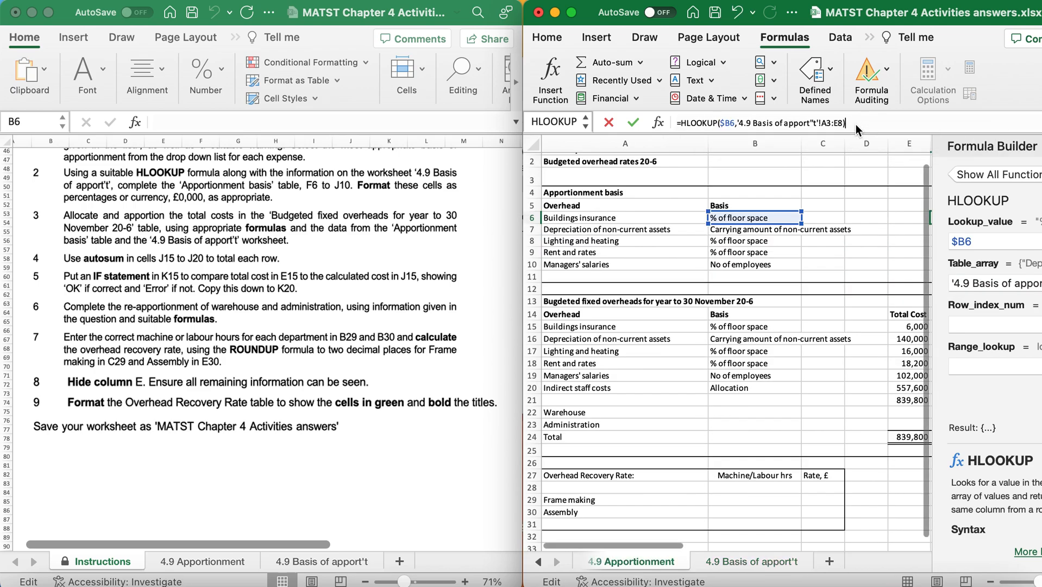
pyautogui.click(824, 123)
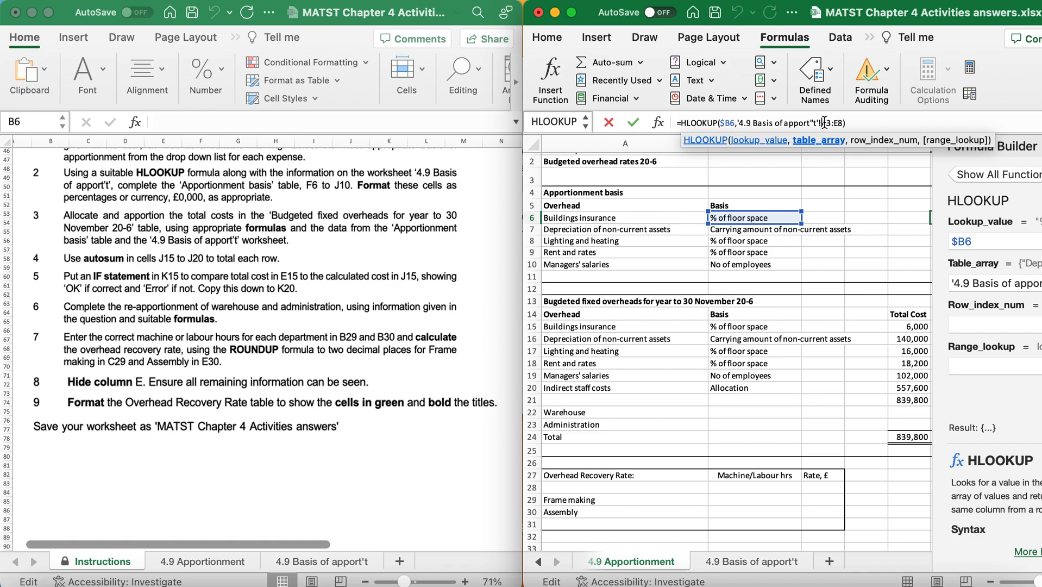
pyautogui.write('$A$3:')
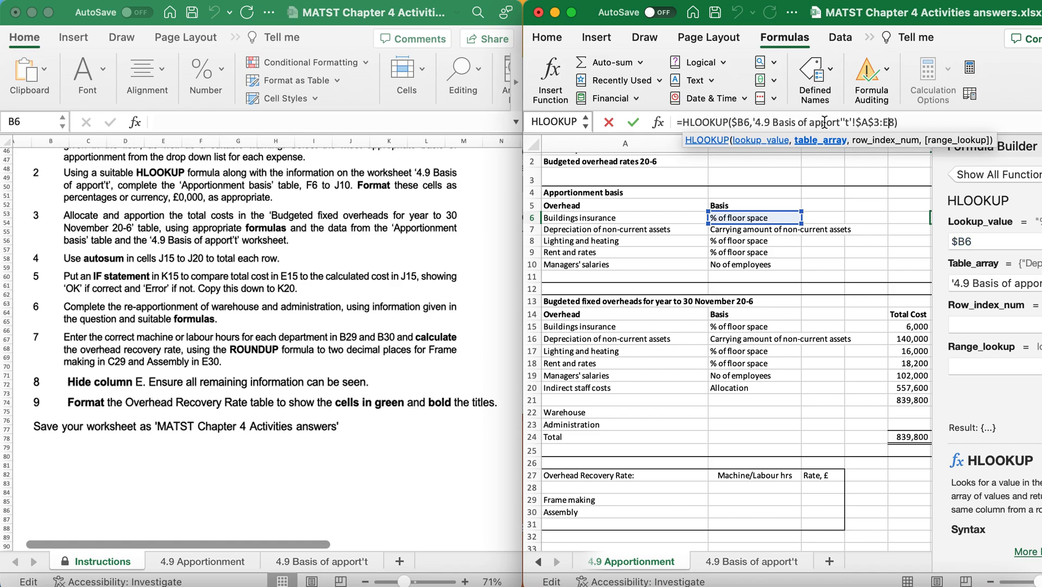
pyautogui.write('$E$')
# Complete the F6 HLOOKUP with row index number 2 and range lookup false.
pyautogui.click(967, 326)
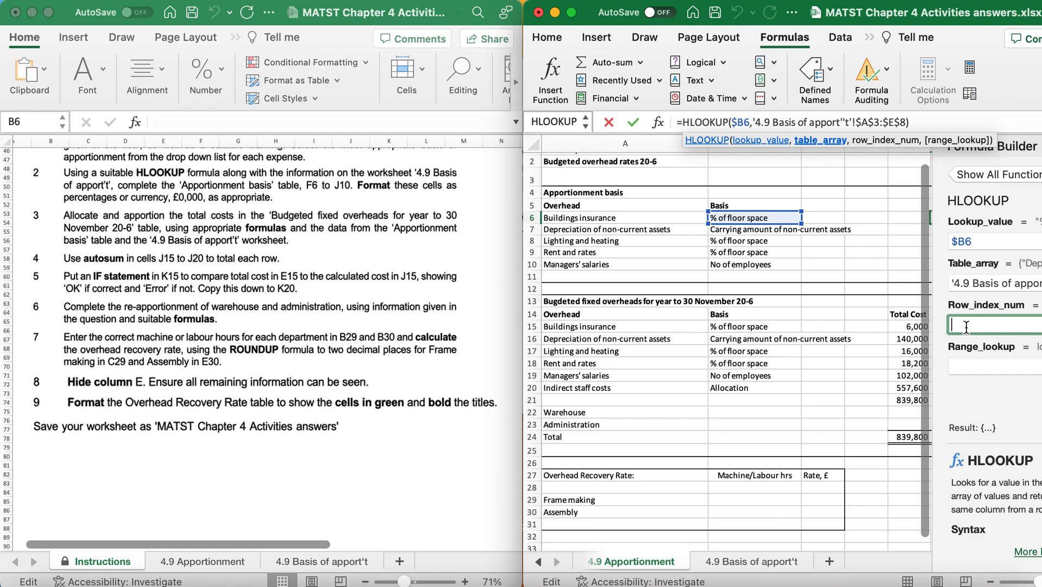
pyautogui.write('2')
pyautogui.click(963, 365)
pyautogui.write('false')
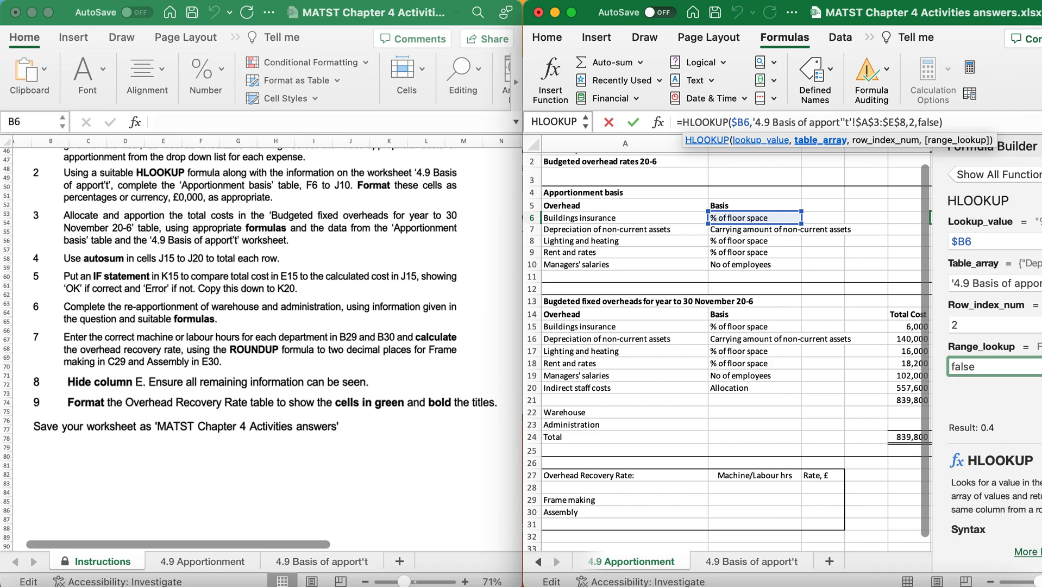
pyautogui.press('Return')
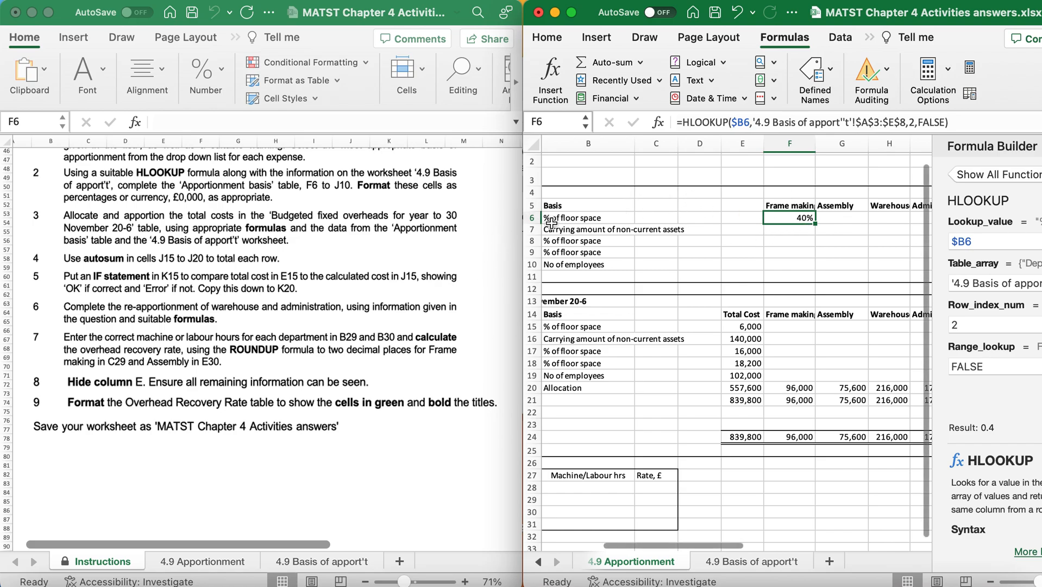
# Copy the buildings insurance HLOOKUP from F6 across to J6 and check the row index in the F6 formula.
pyautogui.moveTo(815, 224); pyautogui.dragTo(860, 224)
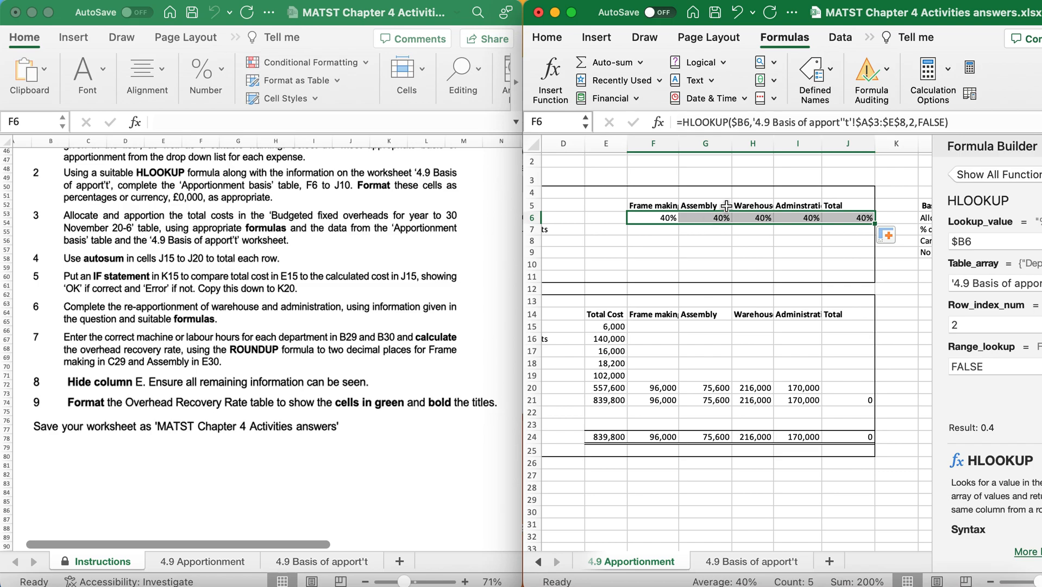
pyautogui.doubleClick(912, 122)
pyautogui.click(909, 122)
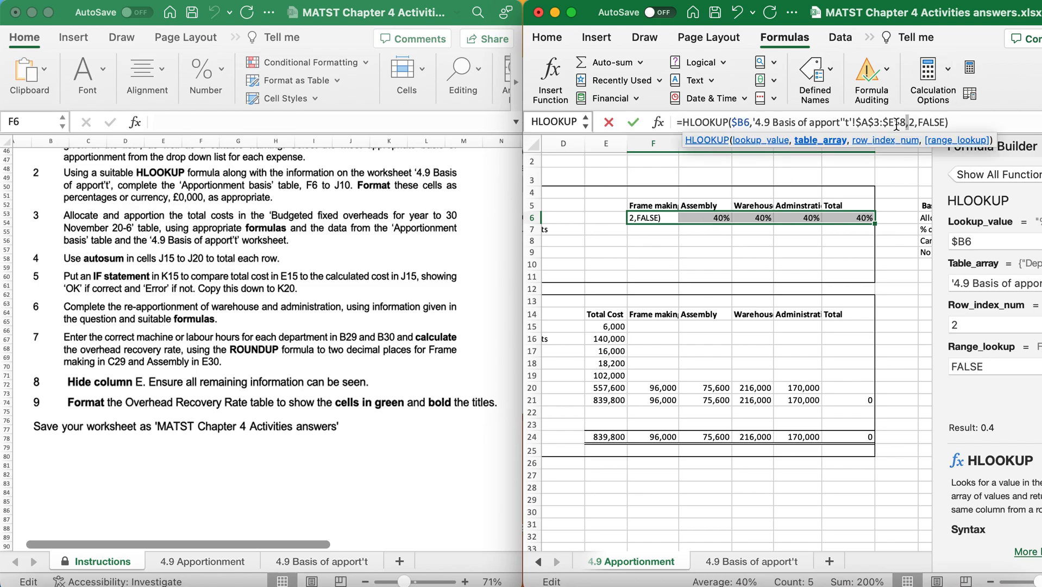
pyautogui.press('Return')
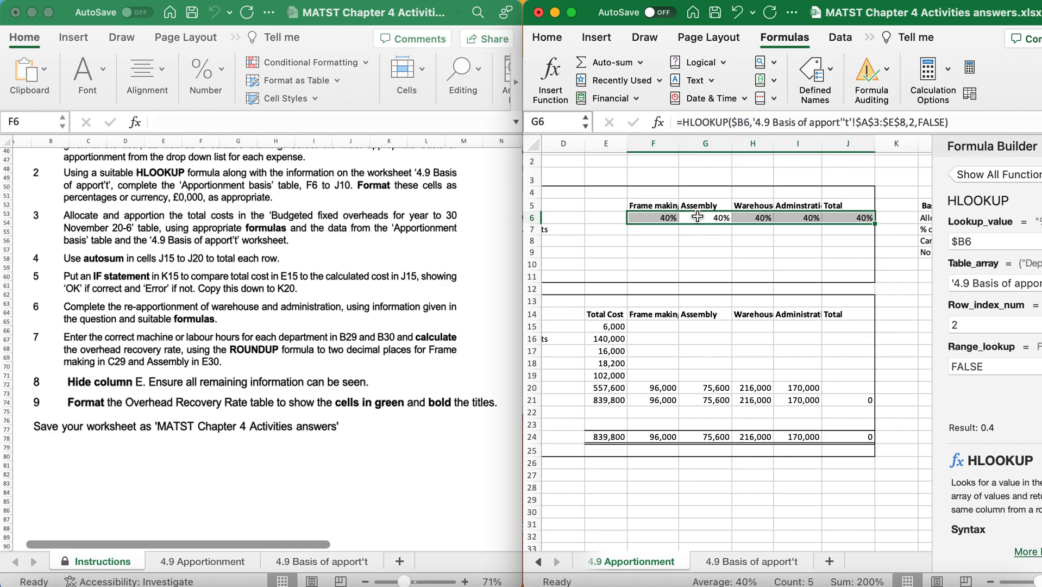
# Change the HLOOKUP row index number to 3 in G6 and 4 in H6 for the Assembly and Warehouse percentages.
pyautogui.doubleClick(700, 217)
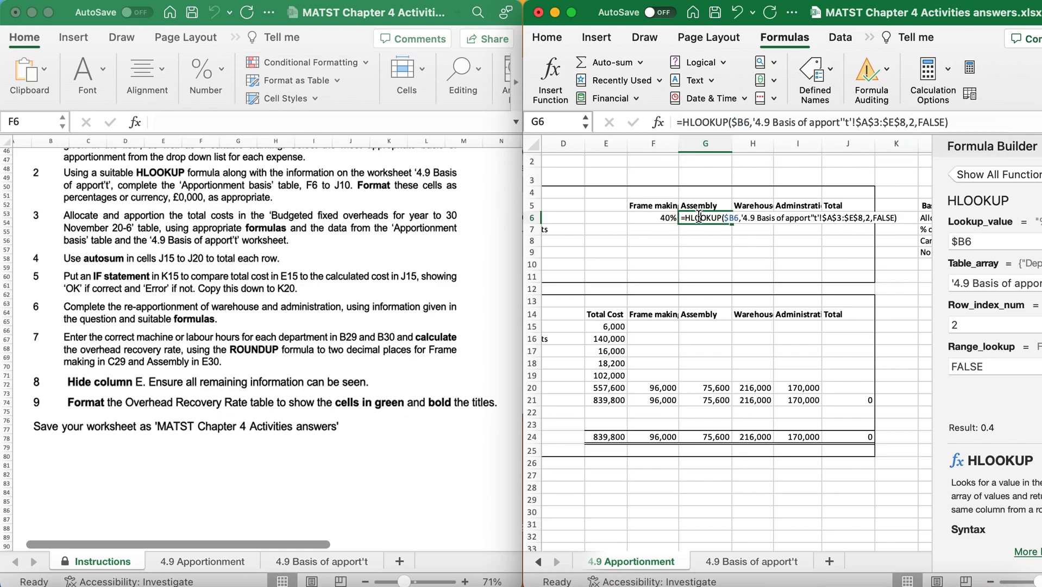
pyautogui.doubleClick(913, 121)
pyautogui.write('3')
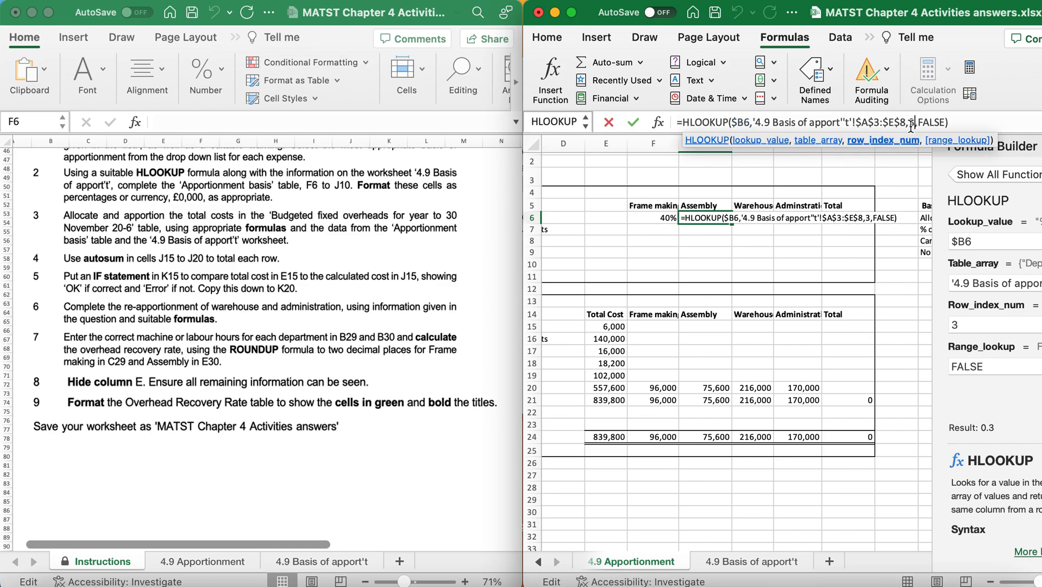
pyautogui.press('Tab')
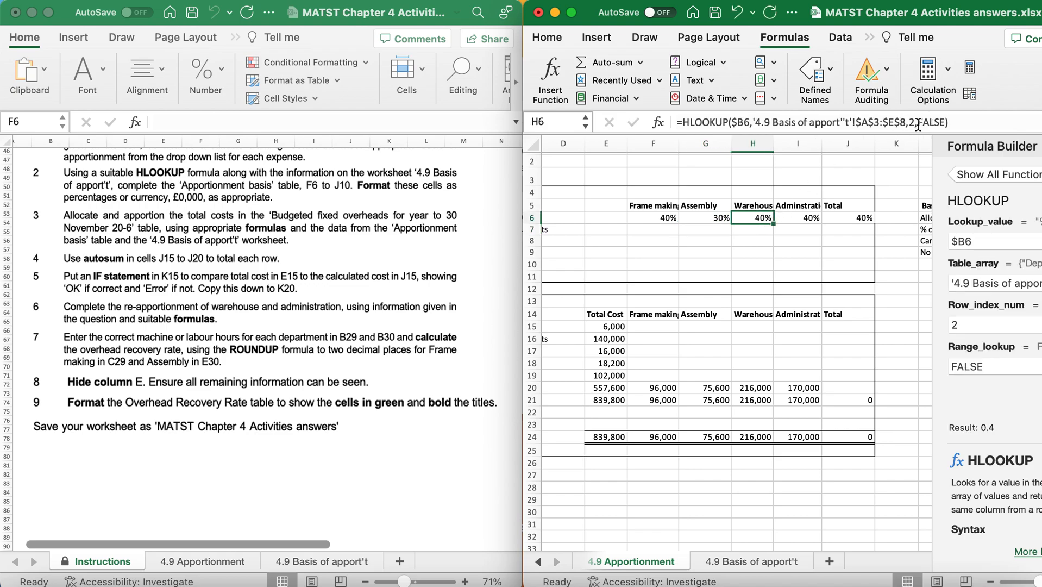
pyautogui.doubleClick(913, 122)
pyautogui.write('4')
pyautogui.press('Return')
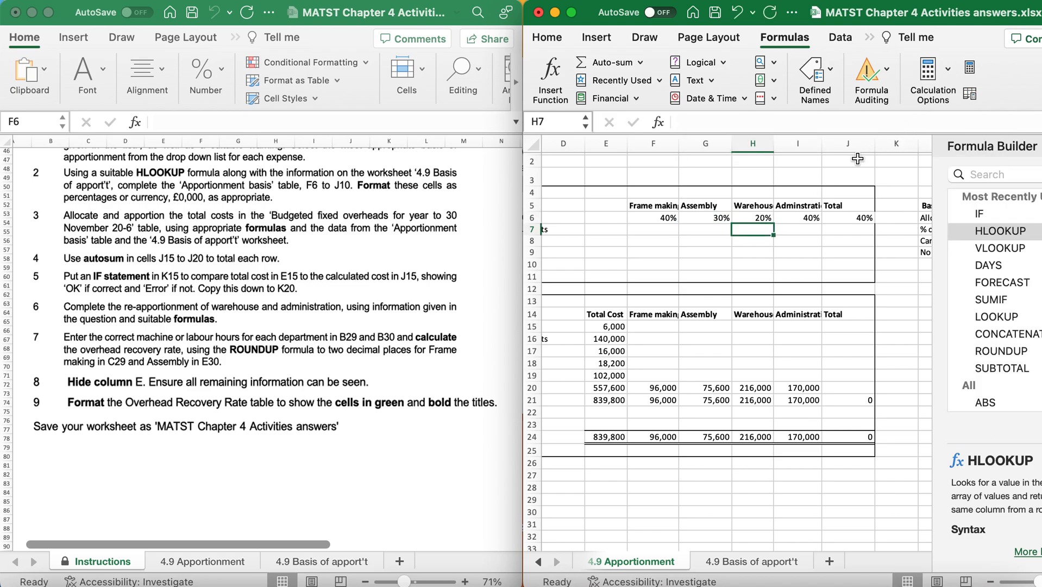
# Change the HLOOKUP row index number to 5 in I6 and 6 in J6 for the Administration and Total columns.
pyautogui.click(808, 213)
pyautogui.click(914, 121)
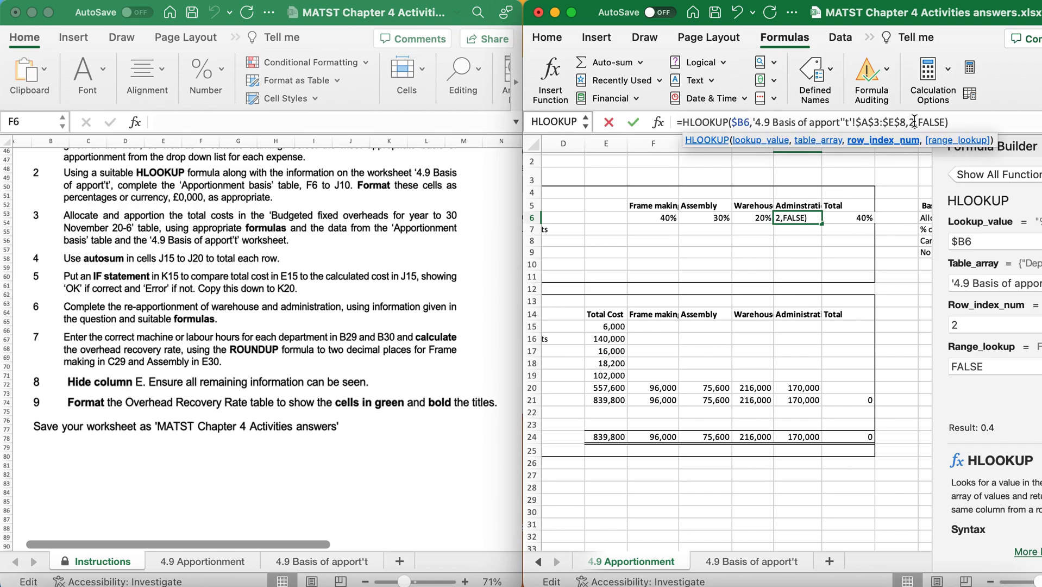
pyautogui.doubleClick(914, 122)
pyautogui.write('5')
pyautogui.press('Return')
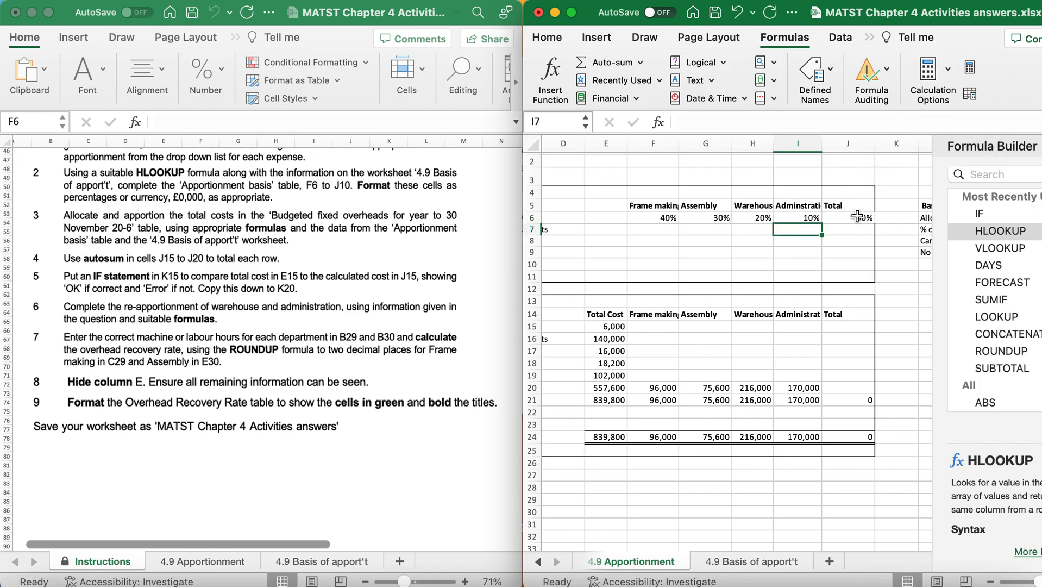
pyautogui.click(857, 218)
pyautogui.doubleClick(914, 123)
pyautogui.press('BackSpace')
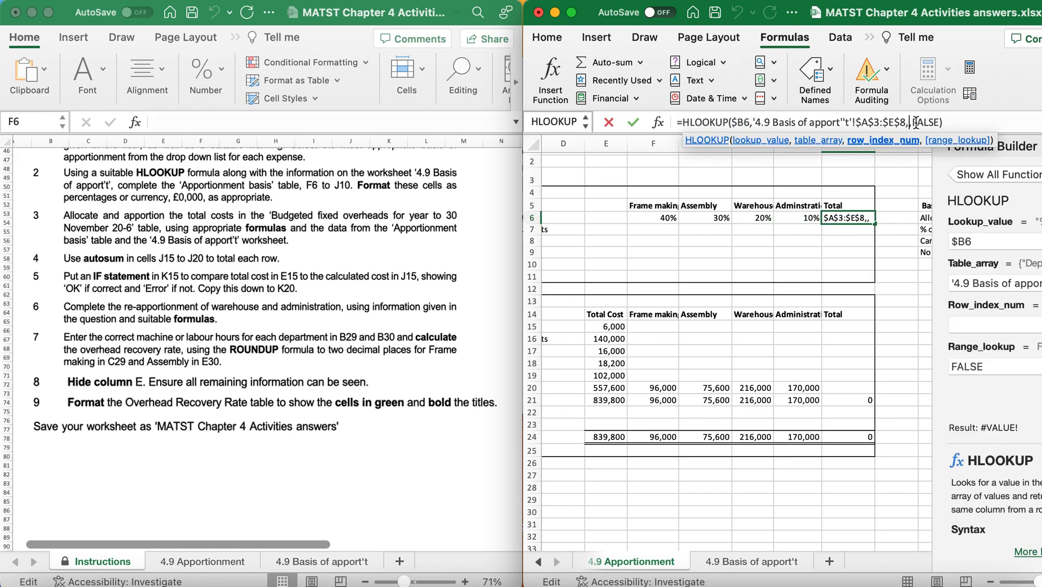
pyautogui.write('6')
pyautogui.press('Return')
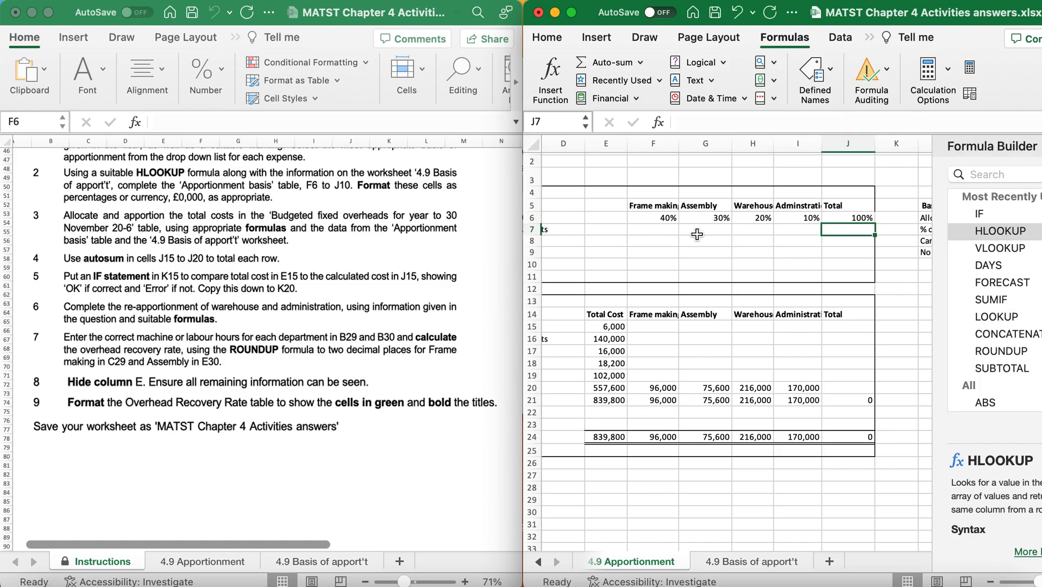
# Copy the F6:J6 HLOOKUP formulas down to row 10 of the apportionment basis table, checking them against the 4.9 Basis of apport't data.
pyautogui.moveTo(656, 217); pyautogui.dragTo(856, 217)
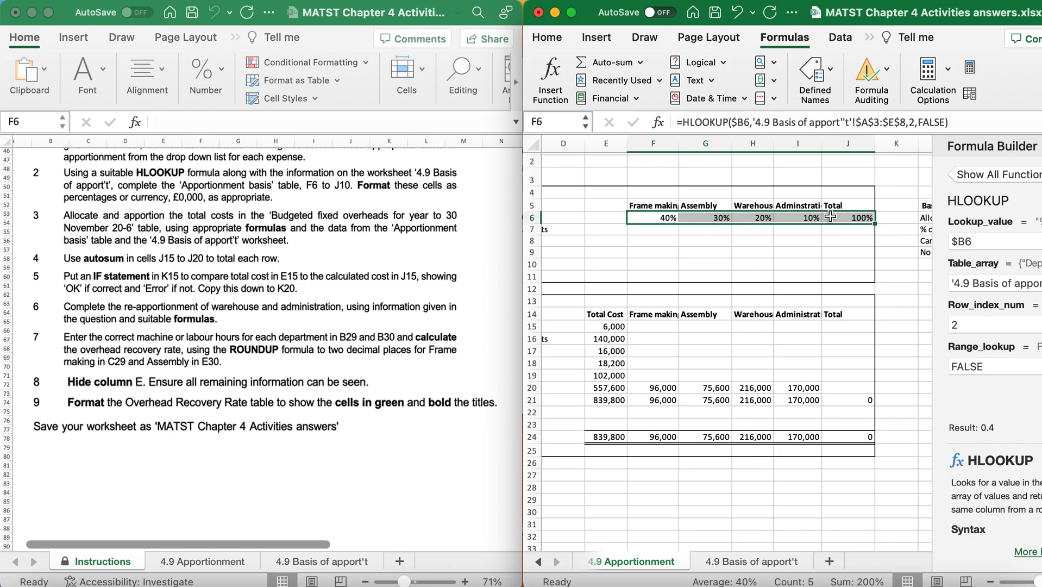
pyautogui.click(667, 234)
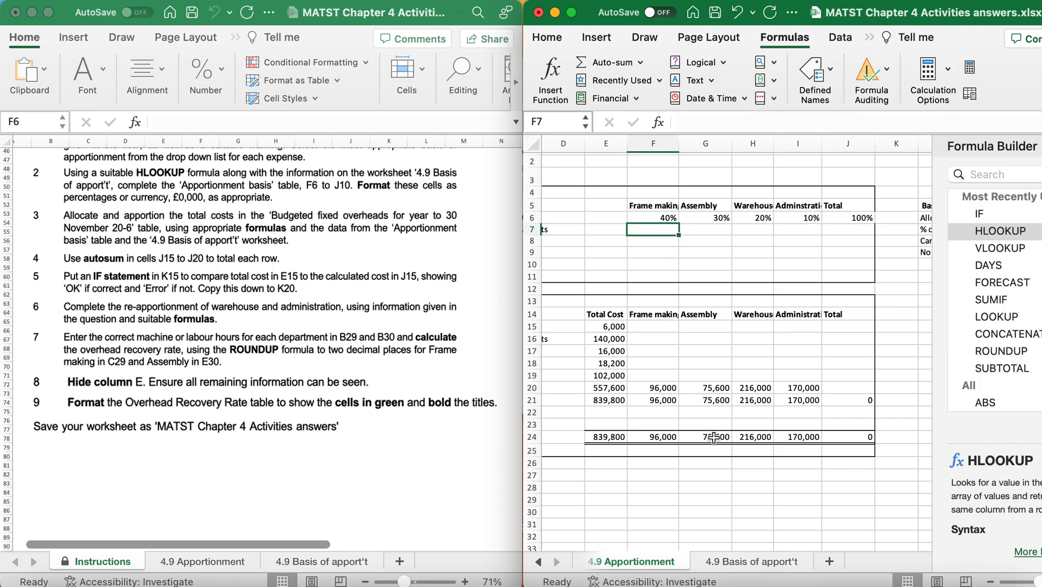
pyautogui.click(733, 568)
pyautogui.moveTo(701, 208); pyautogui.dragTo(705, 262)
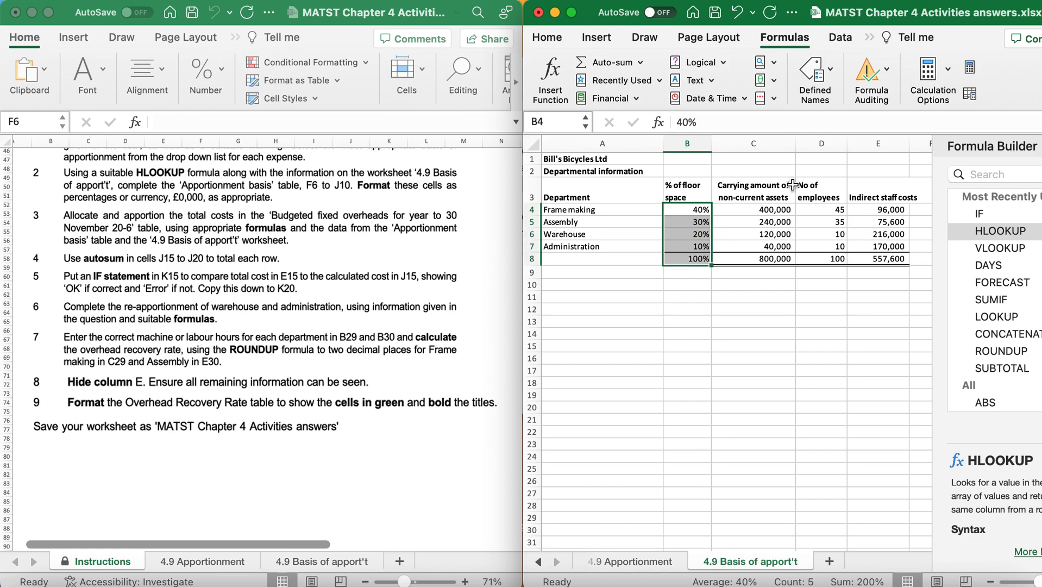
pyautogui.moveTo(777, 211); pyautogui.dragTo(770, 254)
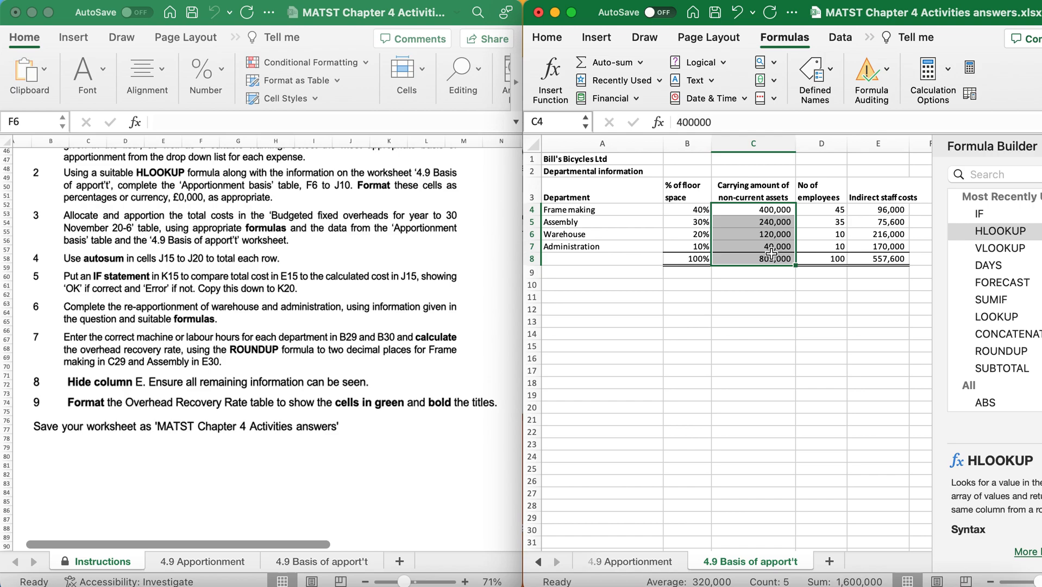
pyautogui.click(613, 559)
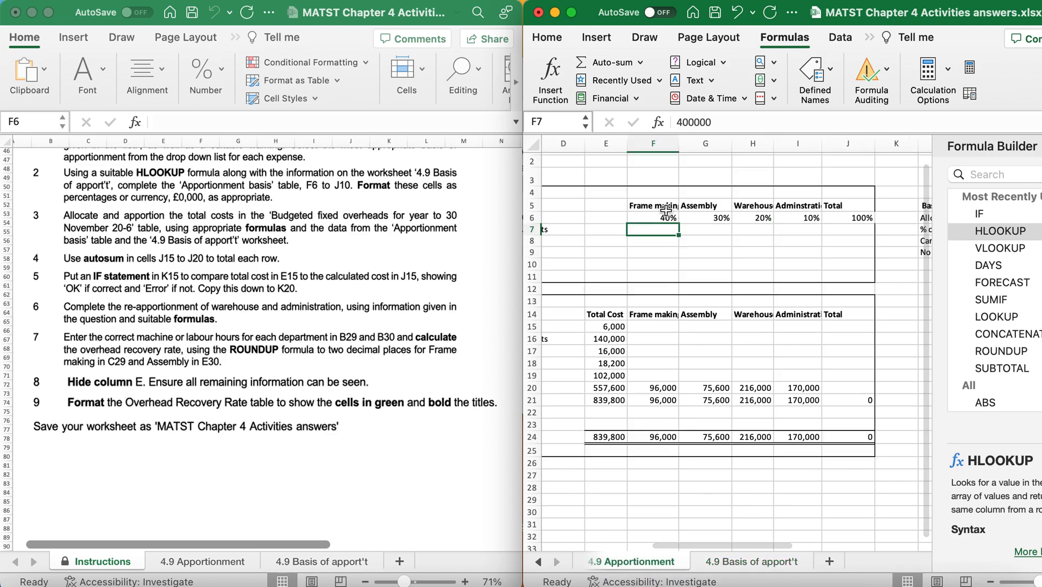
pyautogui.moveTo(666, 217); pyautogui.dragTo(870, 266)
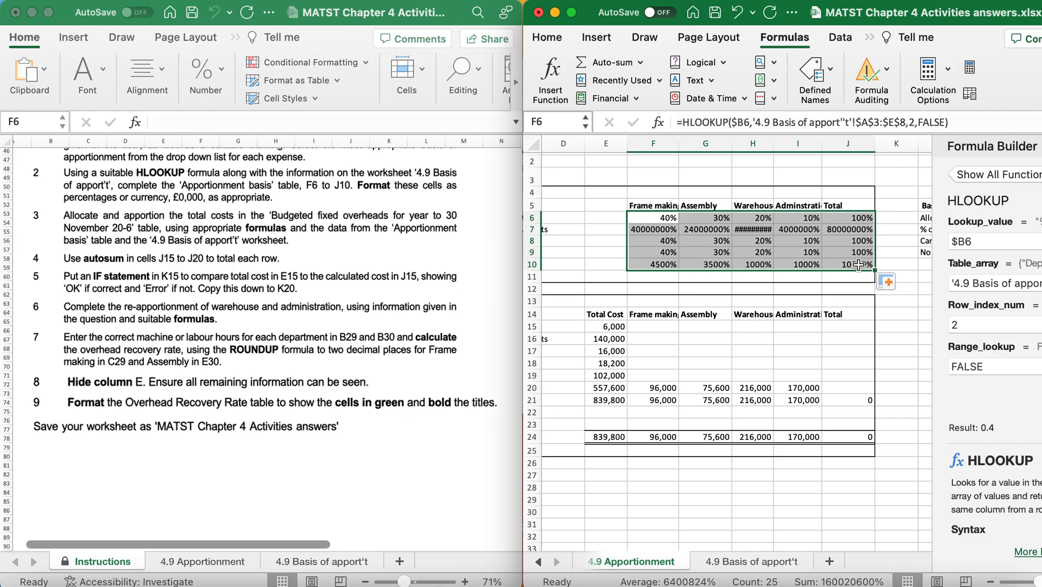
pyautogui.hscroll(-3, 662, 260)
pyautogui.scroll(-1, 662, 261)
pyautogui.hscroll(-2, 662, 261)
pyautogui.scroll(-1, 661, 261)
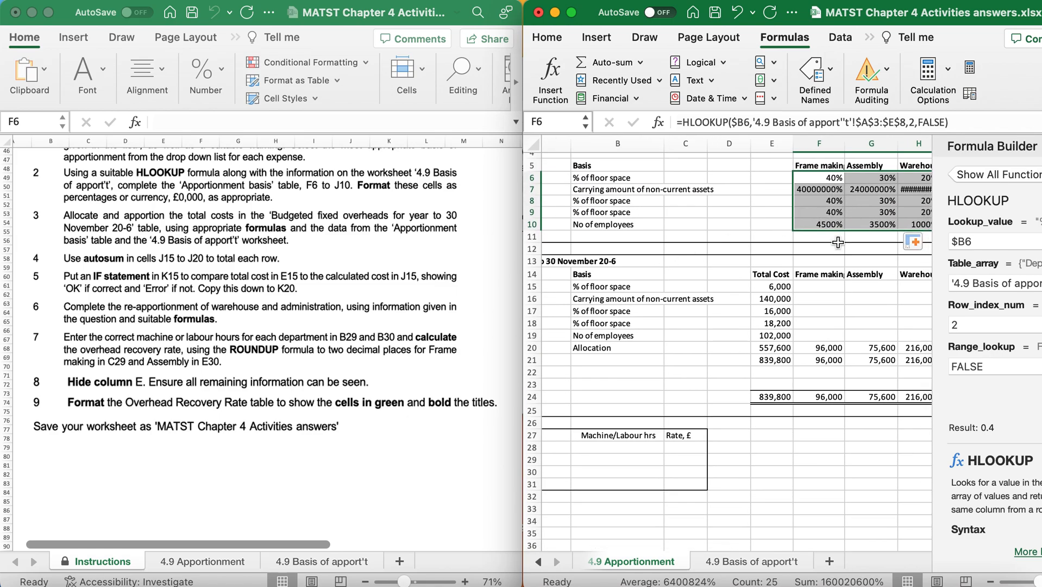
# Format the carrying amount of non-current assets cells F7:J7 as pounds currency without decimals.
pyautogui.scroll(3, 838, 242)
pyautogui.hscroll(2, 838, 243)
pyautogui.click(683, 238)
pyautogui.moveTo(683, 238); pyautogui.dragTo(877, 239)
pyautogui.rightClick(877, 240)
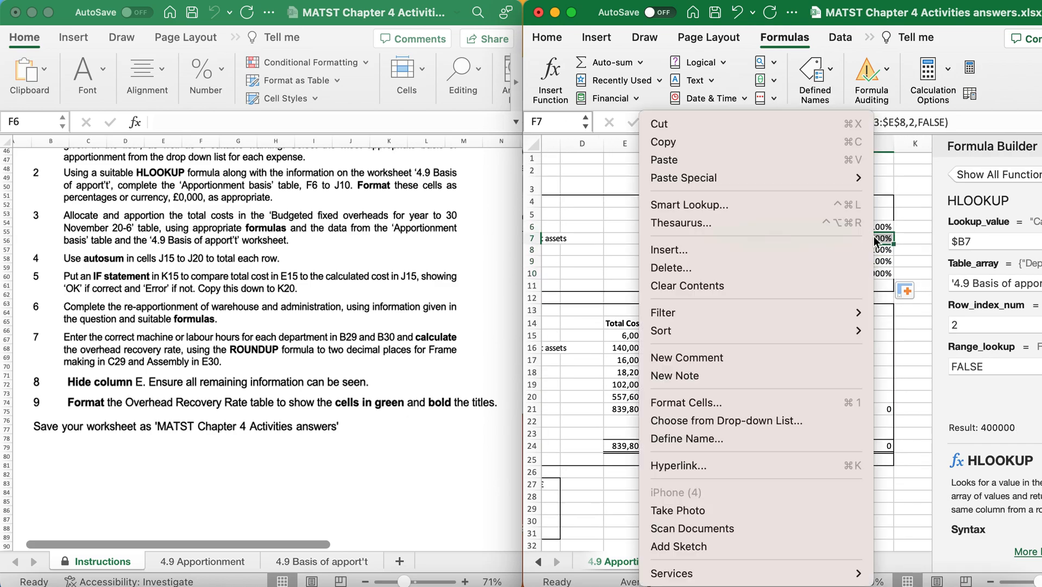
pyautogui.click(730, 402)
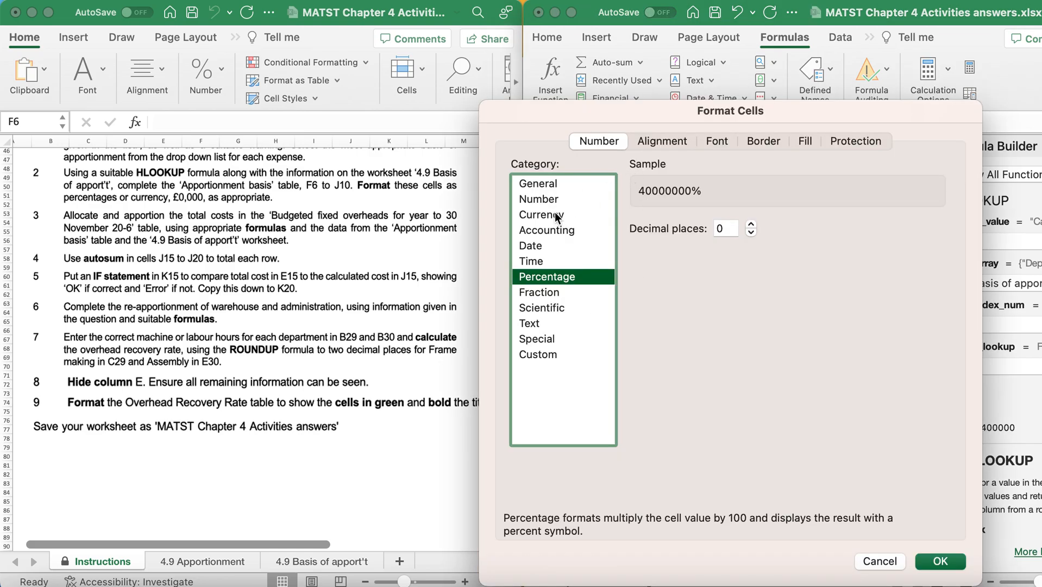
pyautogui.click(556, 216)
pyautogui.click(941, 561)
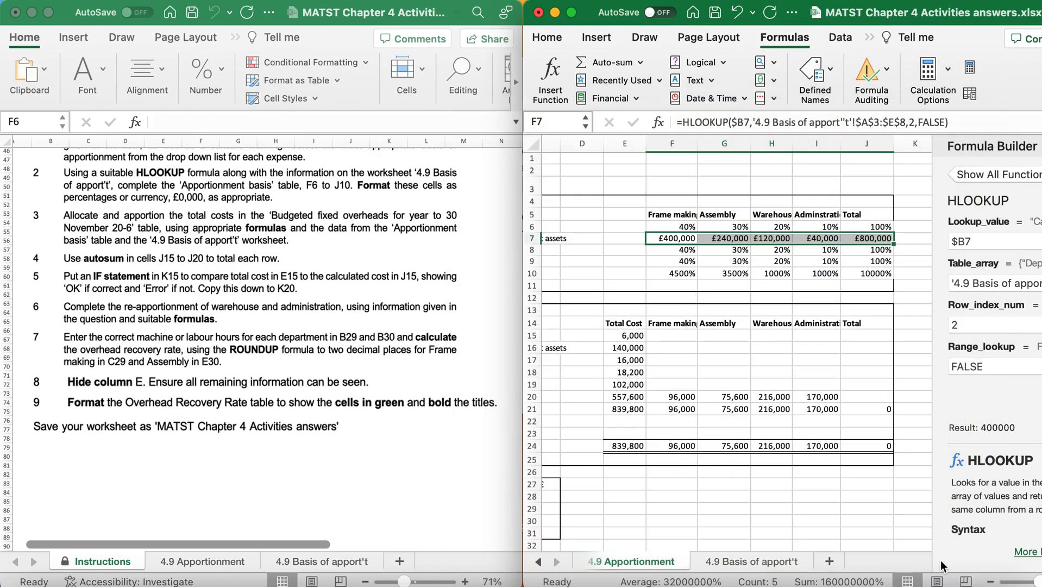
# Format the number of employees cells F10:J10 as Number with 0 decimal places.
pyautogui.moveTo(689, 279); pyautogui.dragTo(889, 272)
pyautogui.rightClick(888, 270)
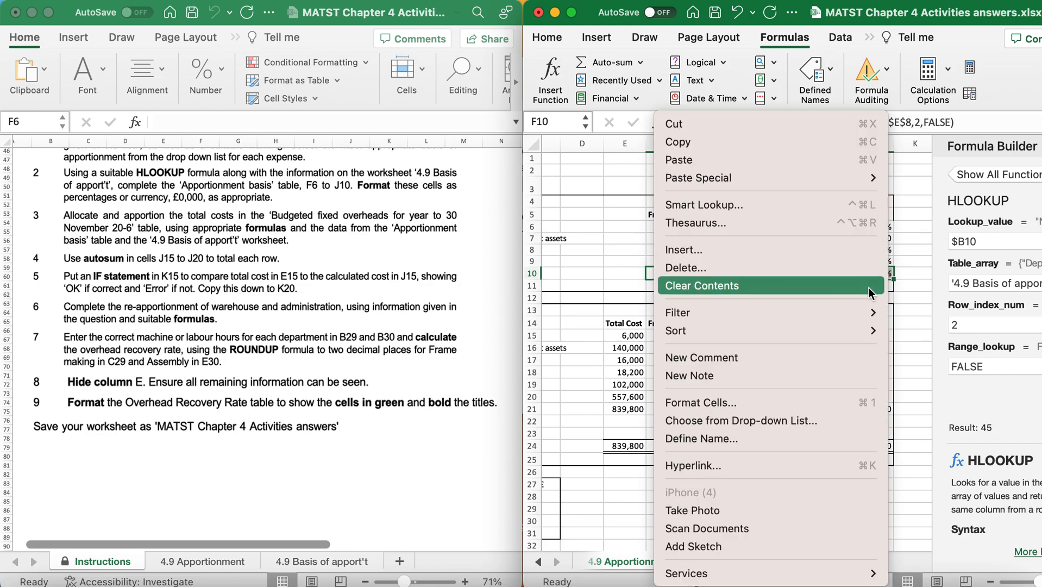
pyautogui.click(706, 407)
pyautogui.click(506, 198)
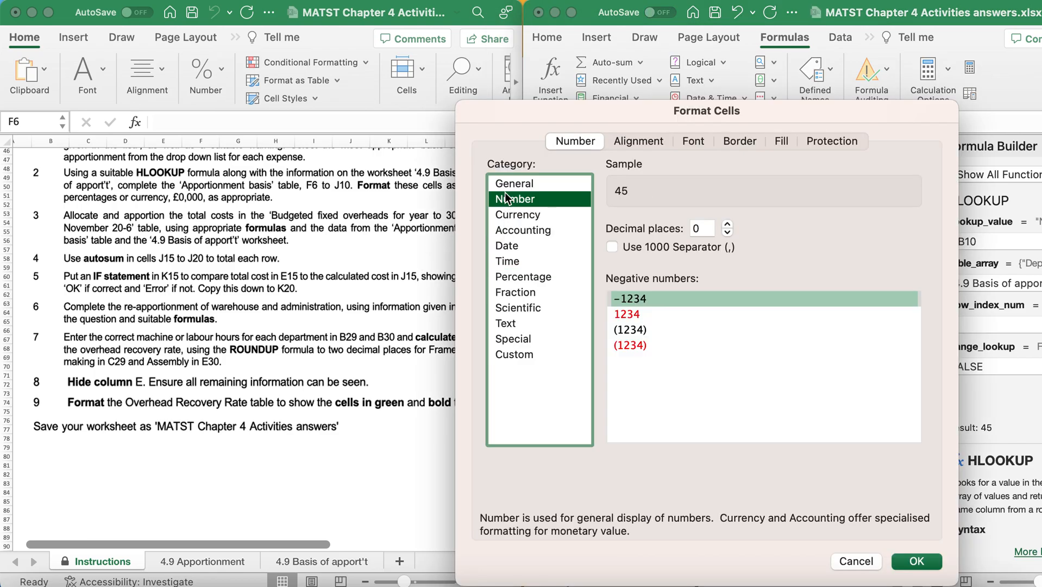
pyautogui.click(917, 562)
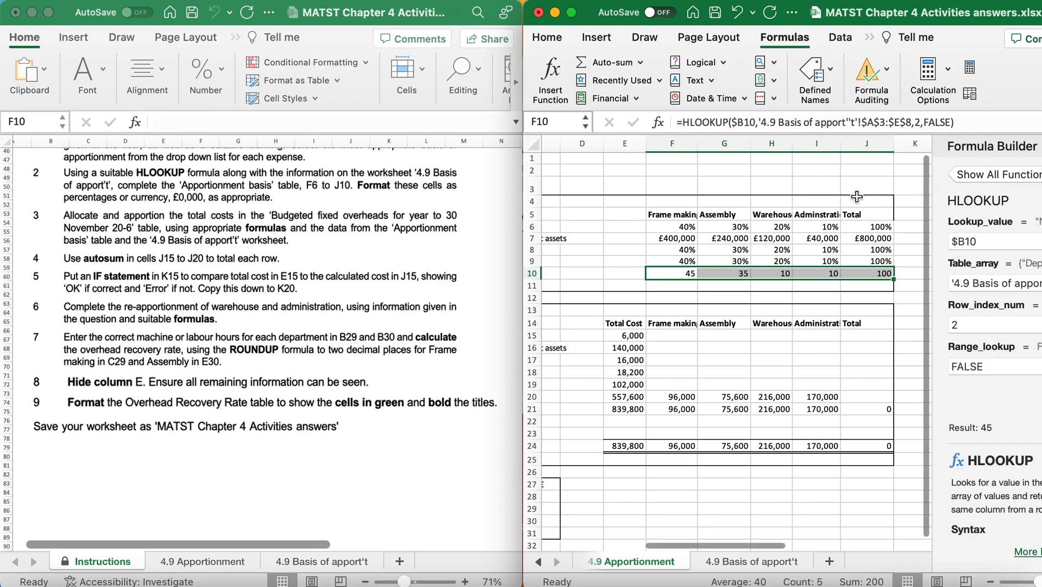
# Add a right border to J4:J11 along the edge of the apportionment basis table.
pyautogui.moveTo(858, 199); pyautogui.dragTo(865, 287)
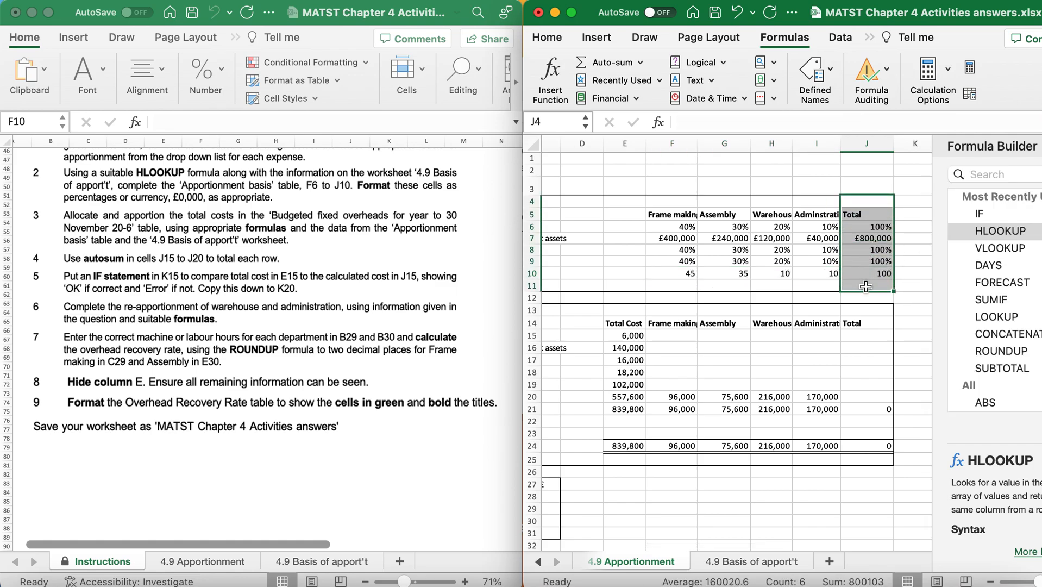
pyautogui.click(544, 38)
pyautogui.click(628, 74)
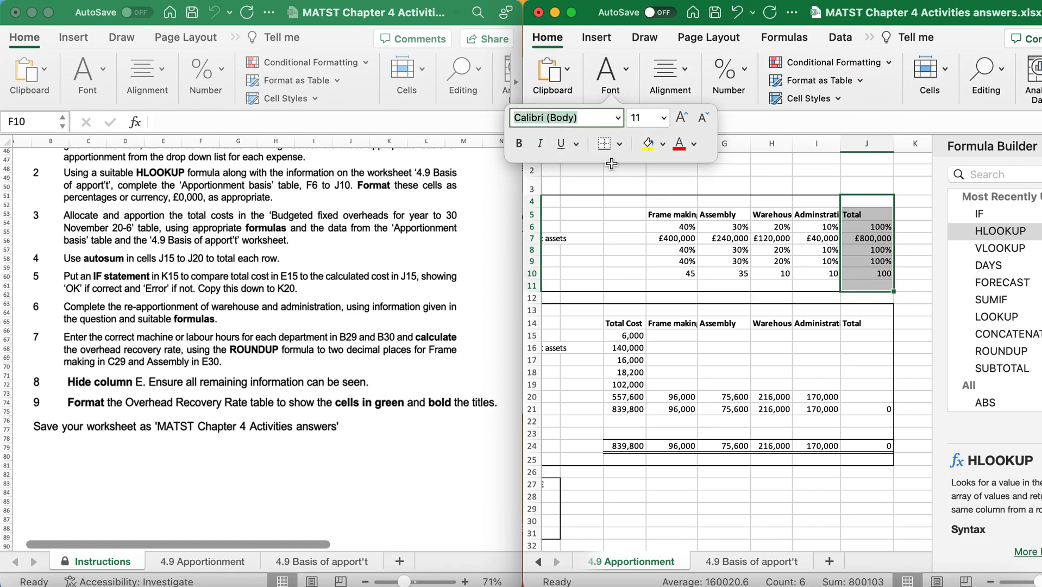
pyautogui.click(619, 144)
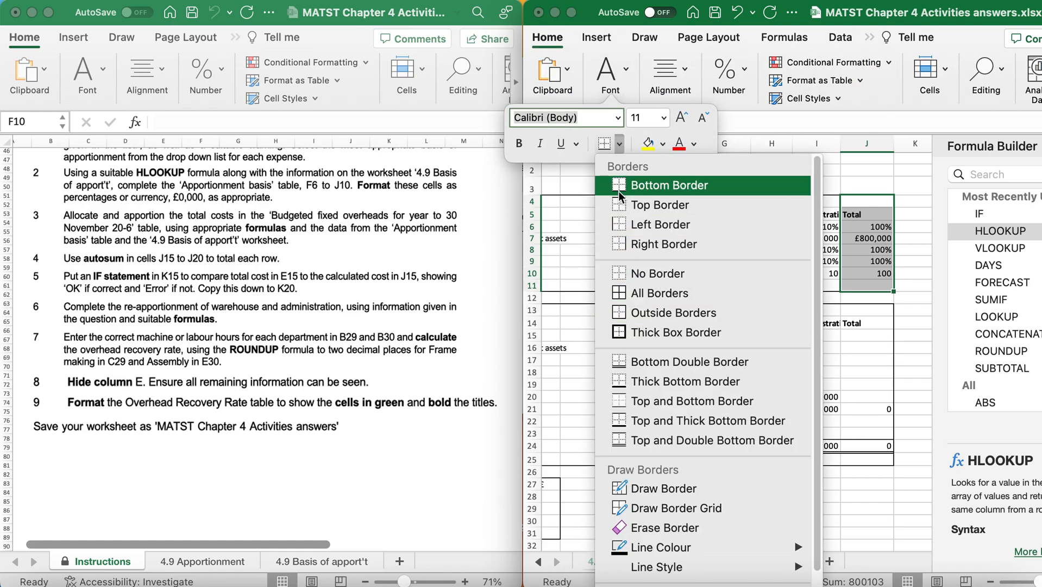
pyautogui.click(626, 244)
pyautogui.click(724, 250)
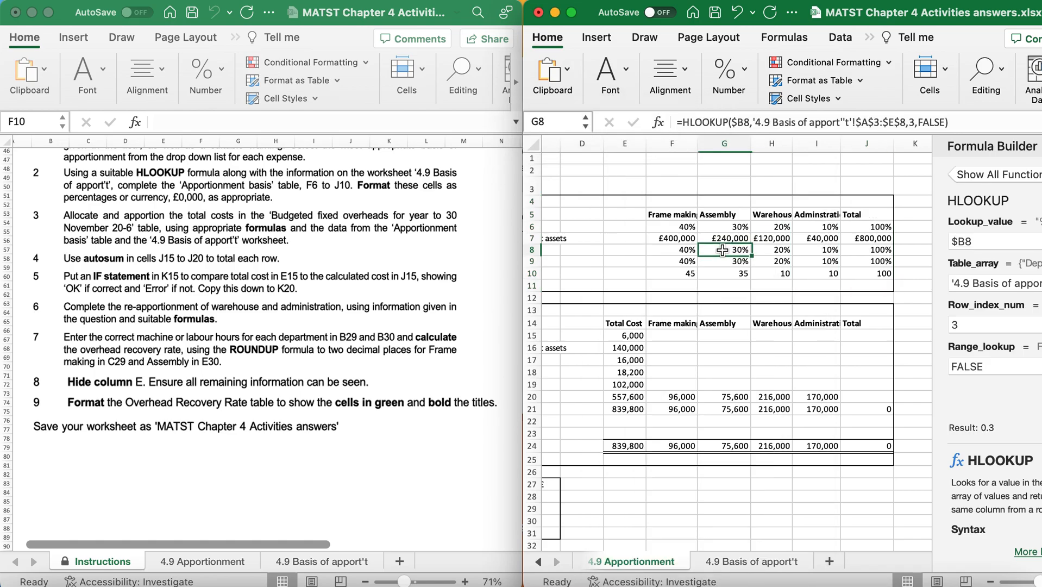
# Review the budgeted fixed overheads table, examining the indirect staff cost allocation in row 20 and each overhead's apportionment basis.
pyautogui.scroll(-3, 679, 472)
pyautogui.scroll(-1, 679, 473)
pyautogui.scroll(1, 680, 473)
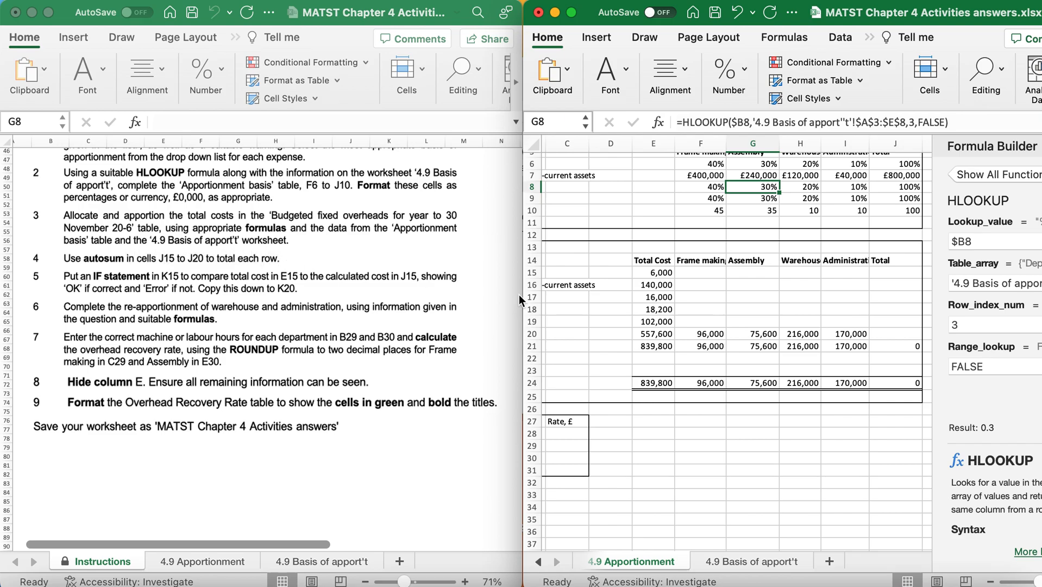
pyautogui.click(704, 337)
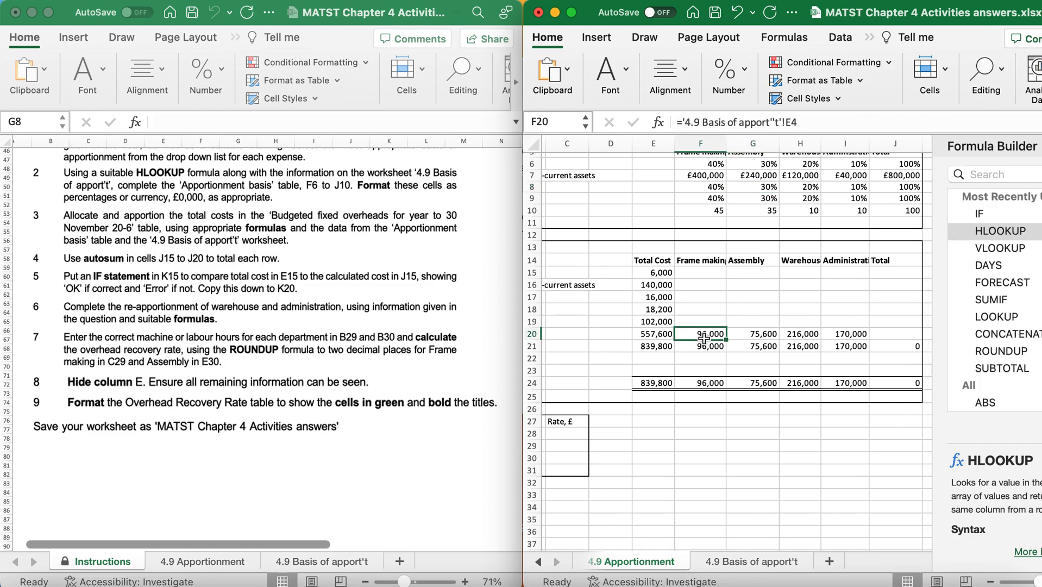
pyautogui.moveTo(704, 338); pyautogui.dragTo(842, 329)
pyautogui.click(898, 334)
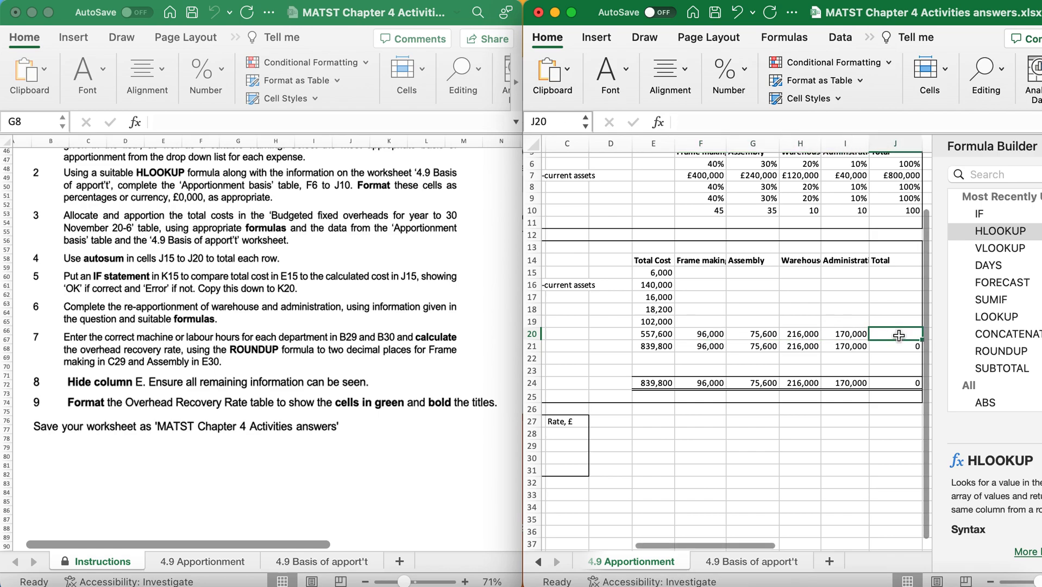
pyautogui.scroll(5, 620, 388)
pyautogui.hscroll(-2, 652, 386)
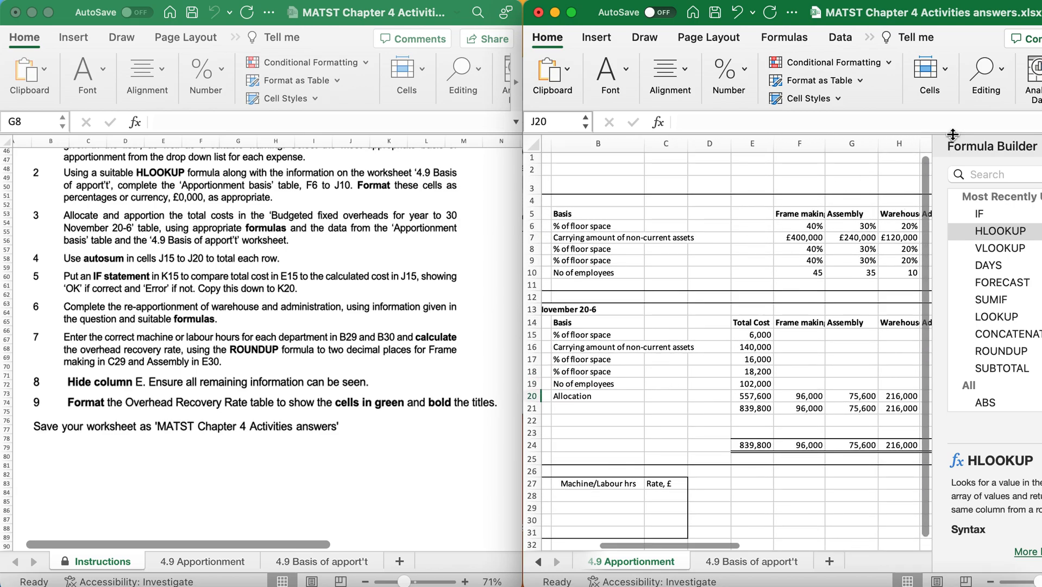
# Expand the answers workbook to full screen and close the Formula Builder, keeping both apportionment tables in view.
pyautogui.click(572, 16)
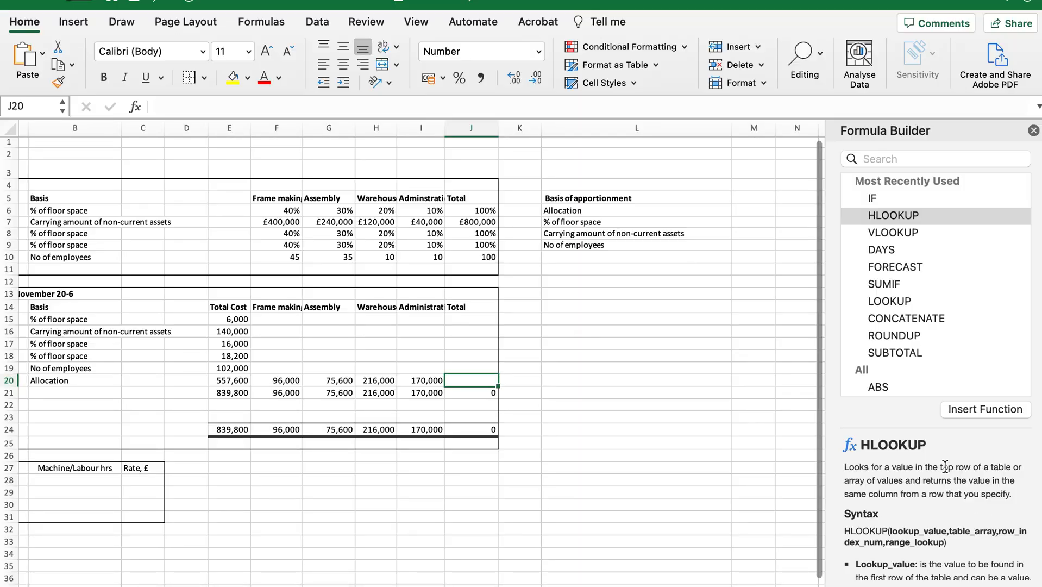
pyautogui.click(1034, 130)
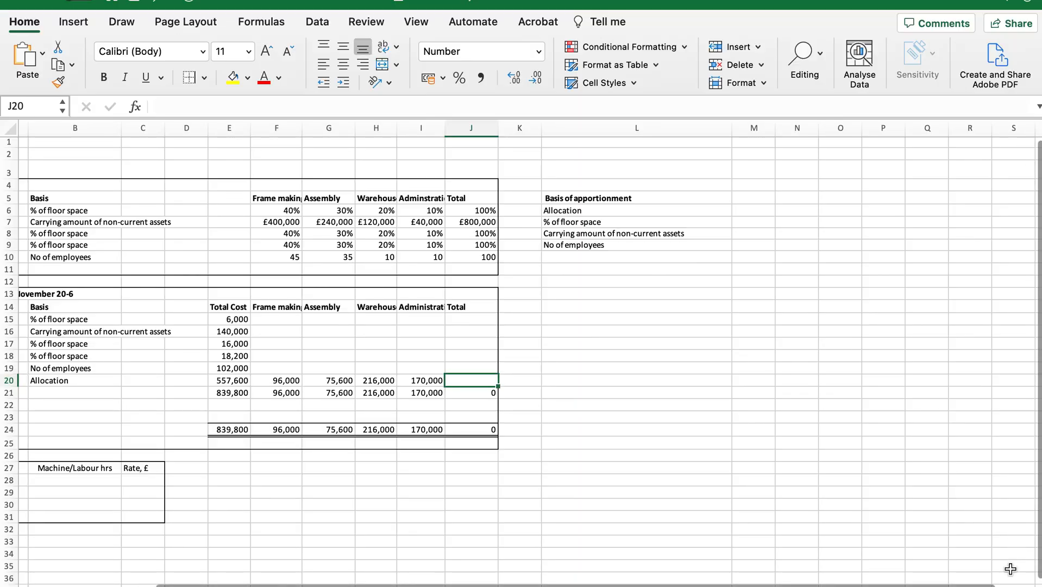
pyautogui.scroll(10, 522, 354)
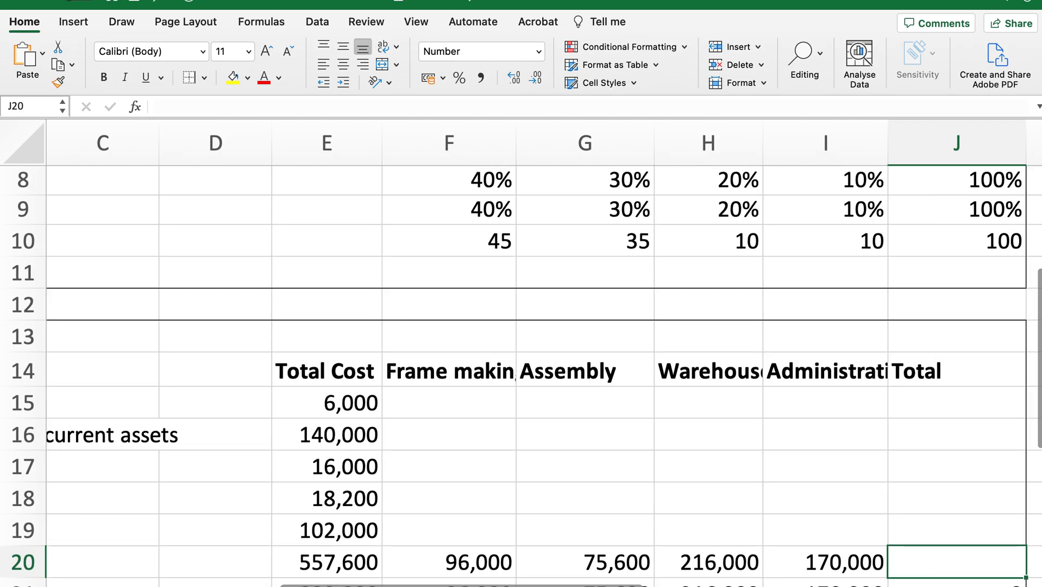
pyautogui.scroll(-9, 521, 353)
pyautogui.hscroll(-5, 534, 402)
pyautogui.scroll(3, 534, 402)
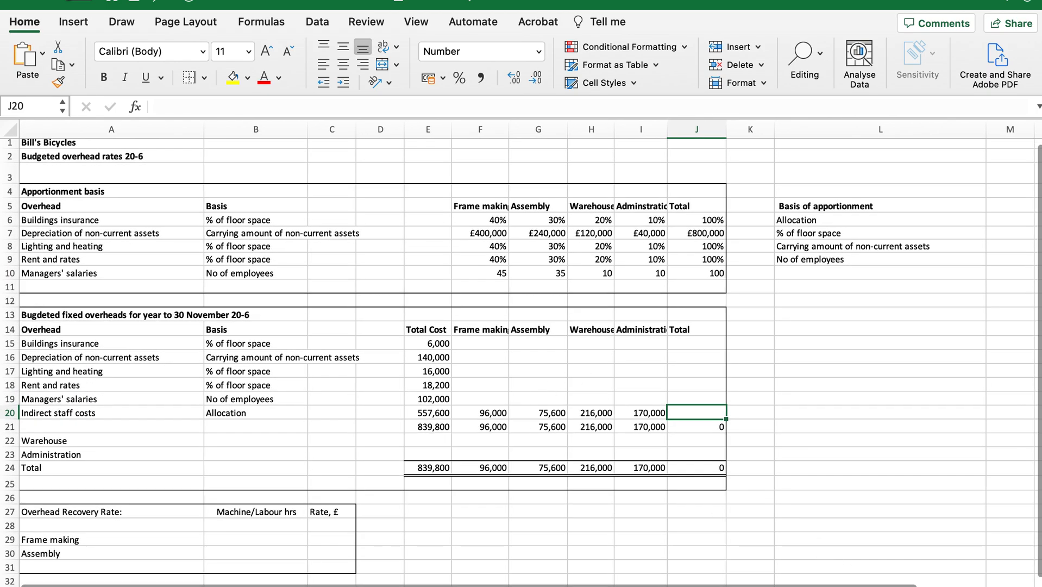
pyautogui.scroll(5, 521, 353)
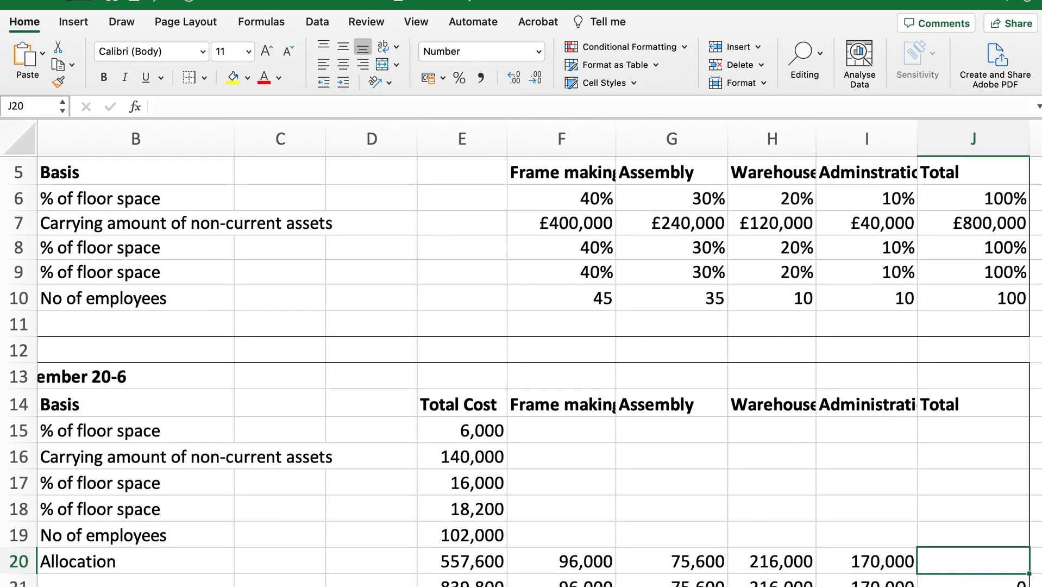
pyautogui.scroll(-5, 554, 409)
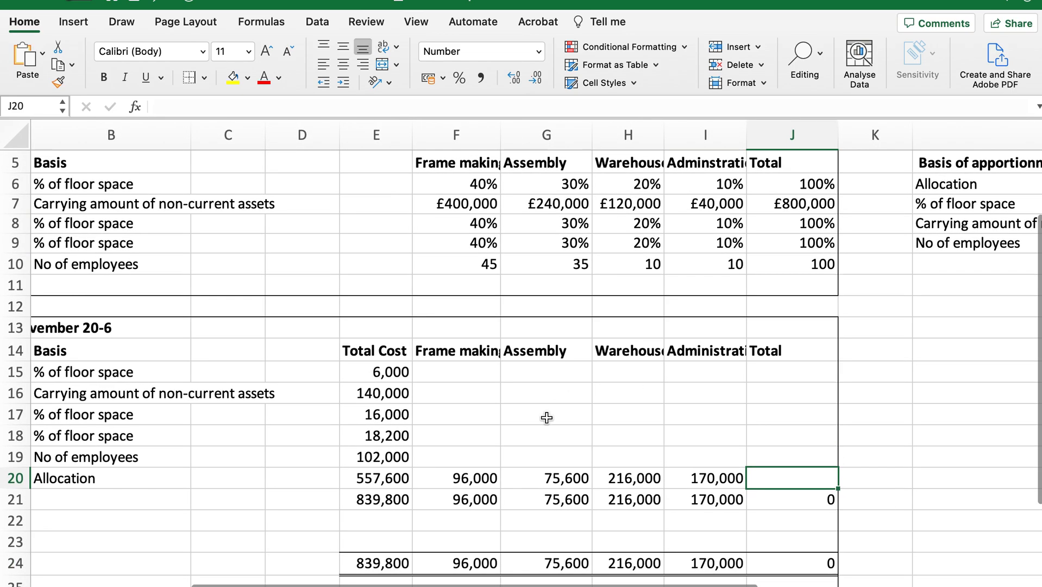
# Start a formula in F15 dividing the total cost E15 by the basis total J6 and multiplying by the frame making share F6.
pyautogui.click(459, 374)
pyautogui.write('=')
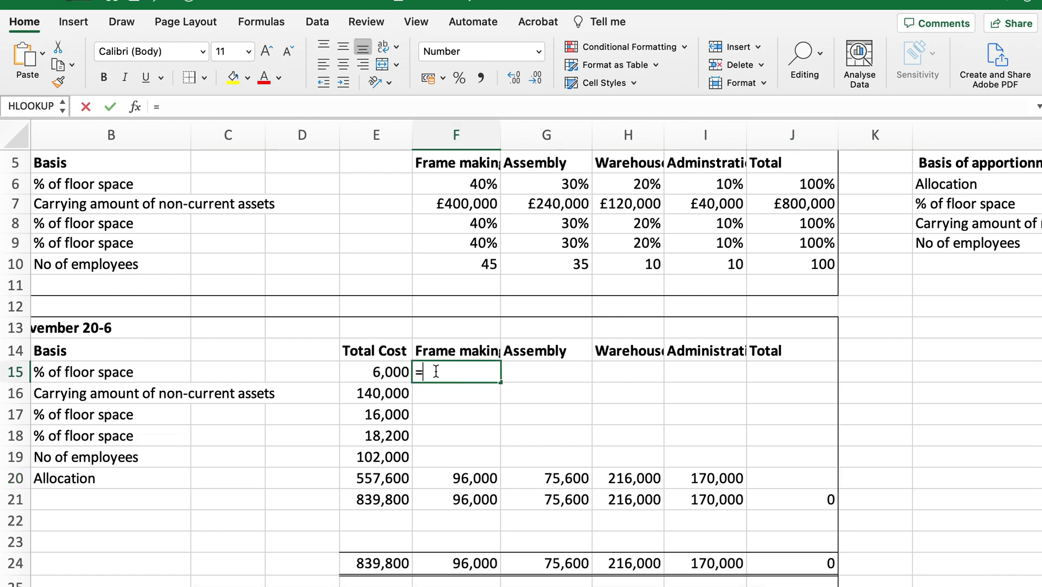
pyautogui.click(380, 373)
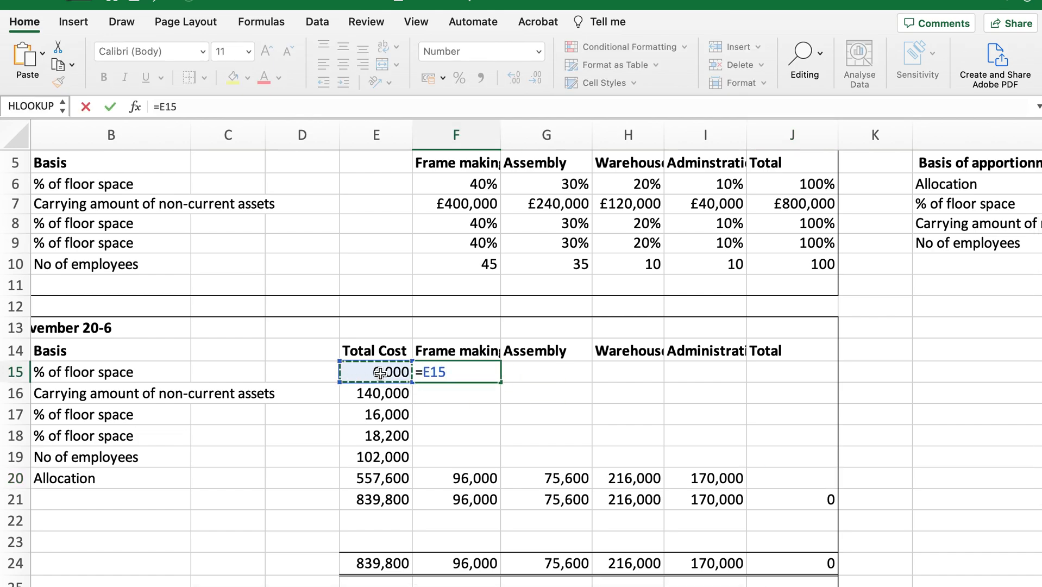
pyautogui.write('/')
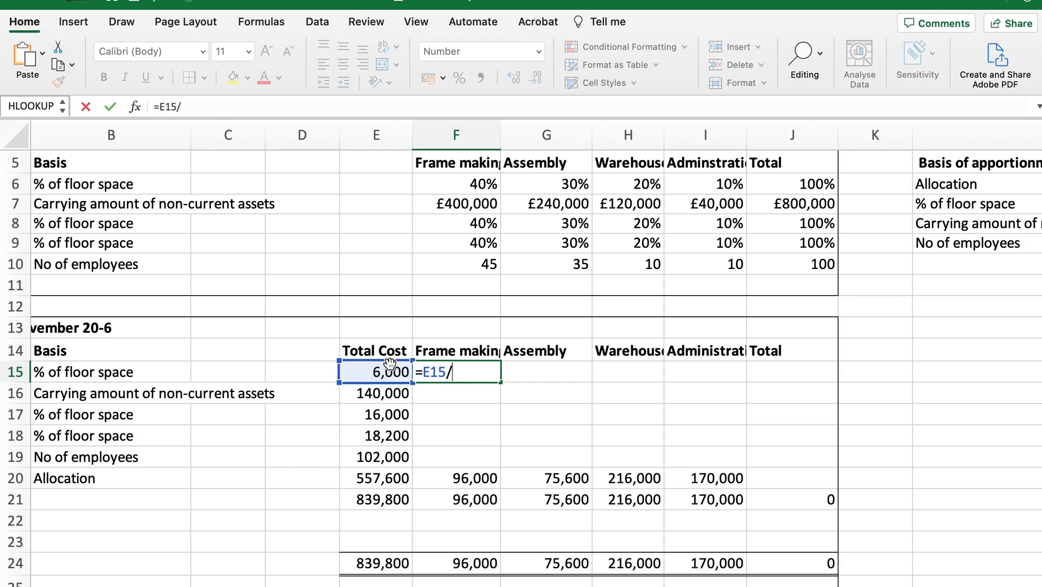
pyautogui.click(797, 186)
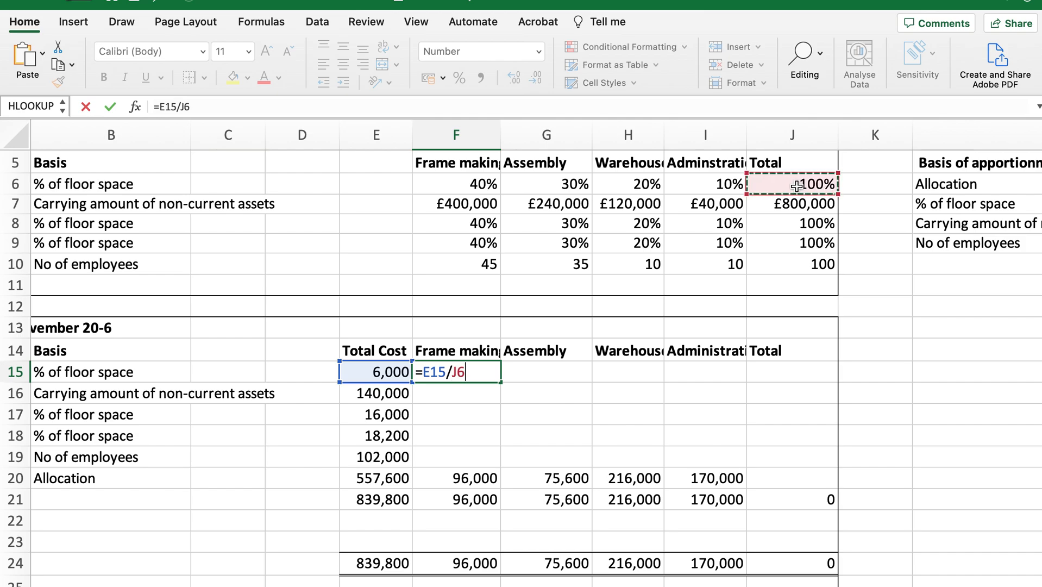
pyautogui.write('*')
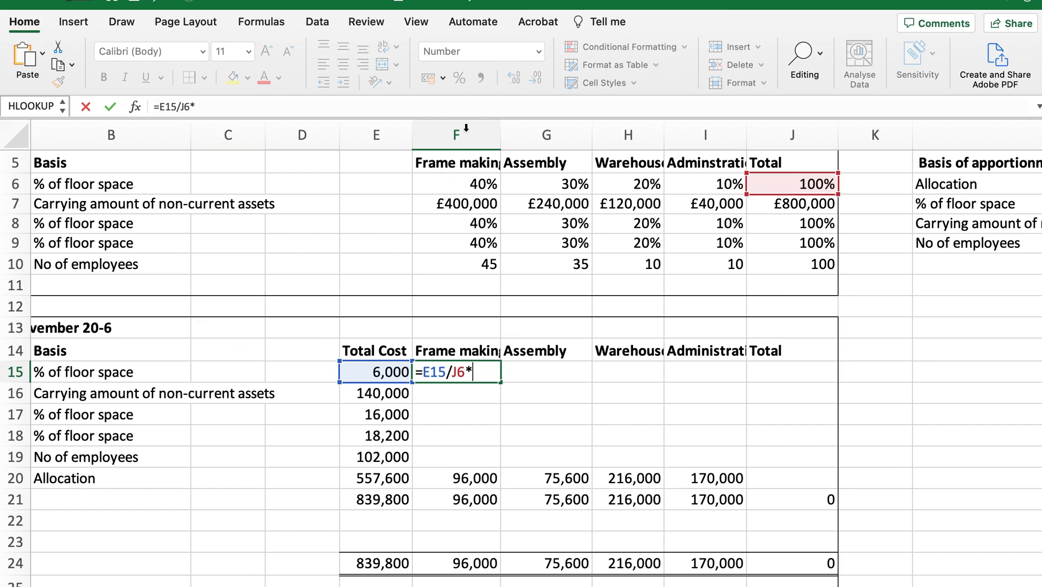
pyautogui.click(465, 182)
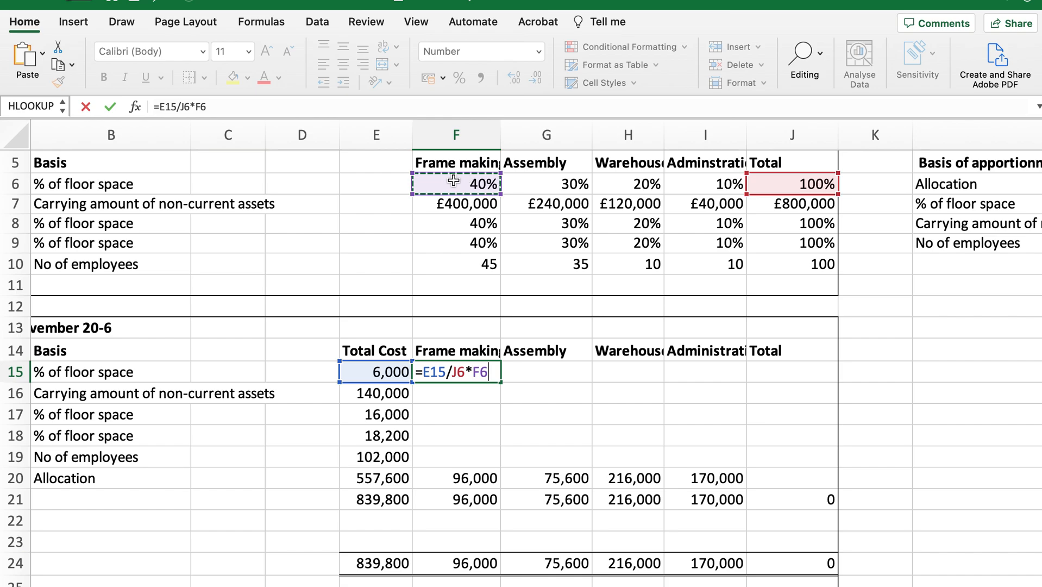
# Bracket the division and make columns E and J absolute, completing the F15 formula as =($E15/$J6)*F6.
pyautogui.click(424, 371)
pyautogui.write('(')
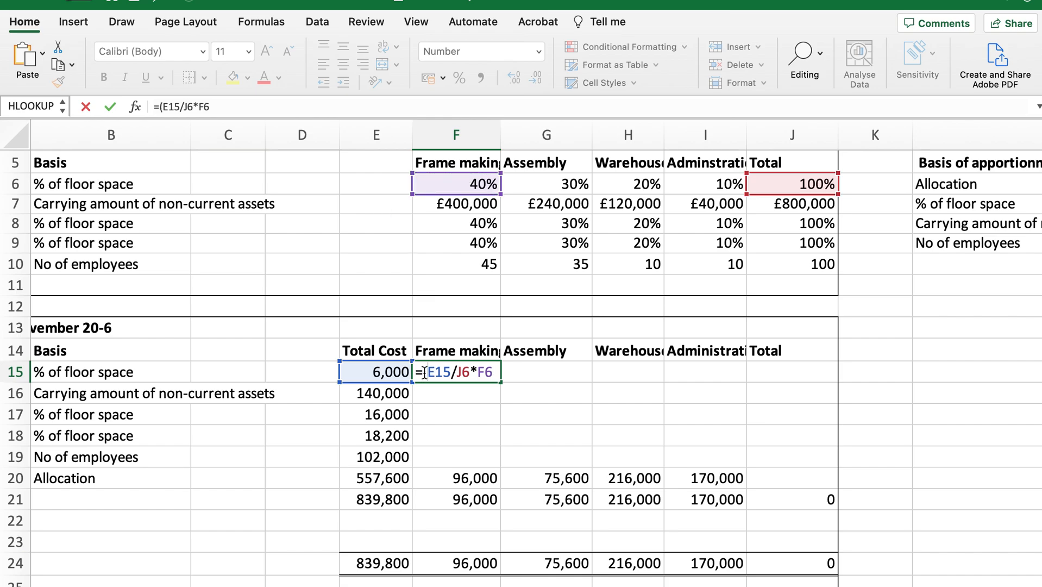
pyautogui.click(471, 373)
pyautogui.write(')')
pyautogui.write('$')
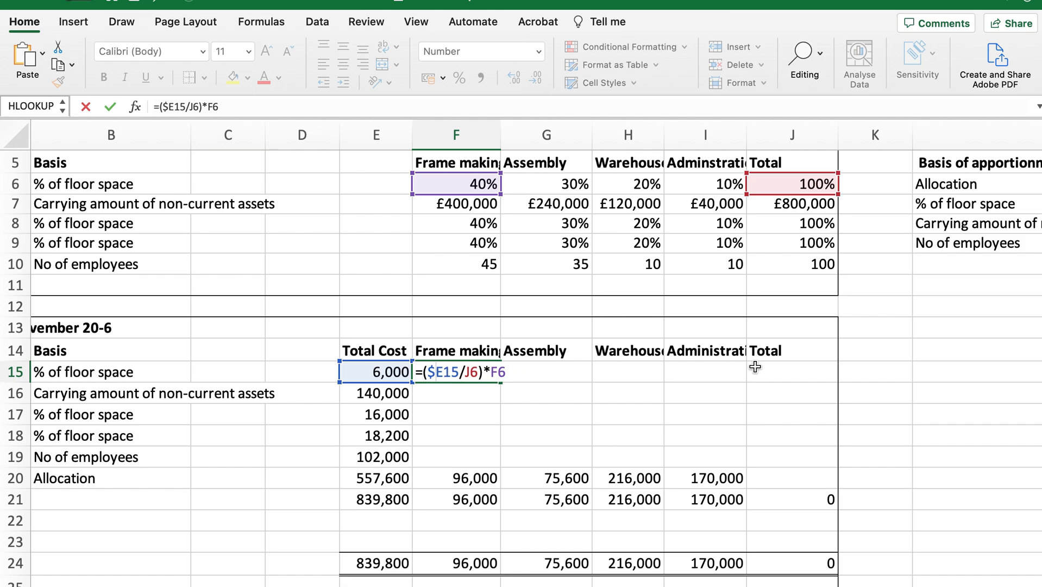
pyautogui.click(466, 374)
pyautogui.write('$')
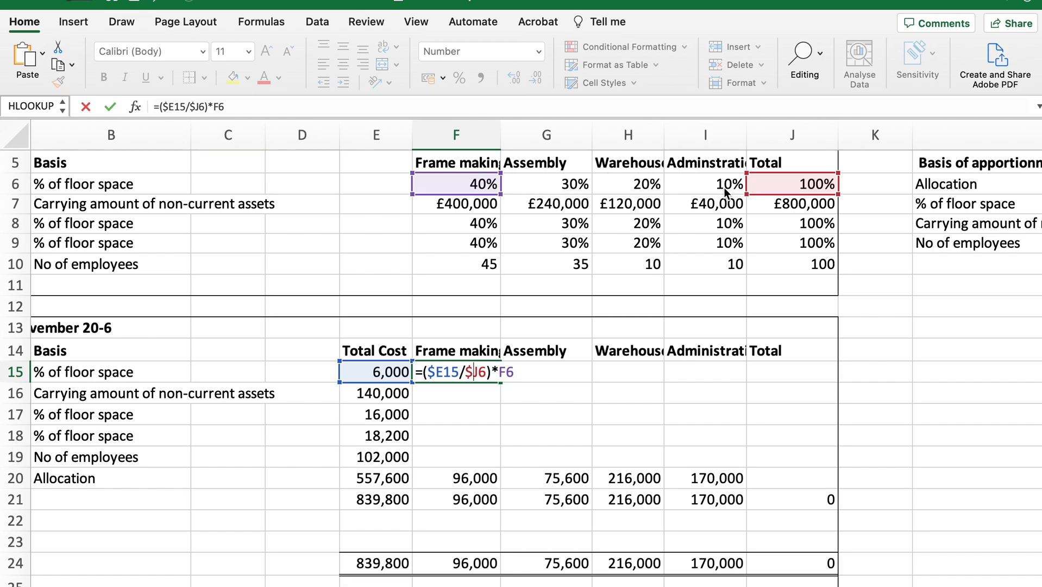
pyautogui.press('Return')
# Copy the F15 formula across row 15 to the administration column I15, and check the cell references in G15.
pyautogui.click(465, 372)
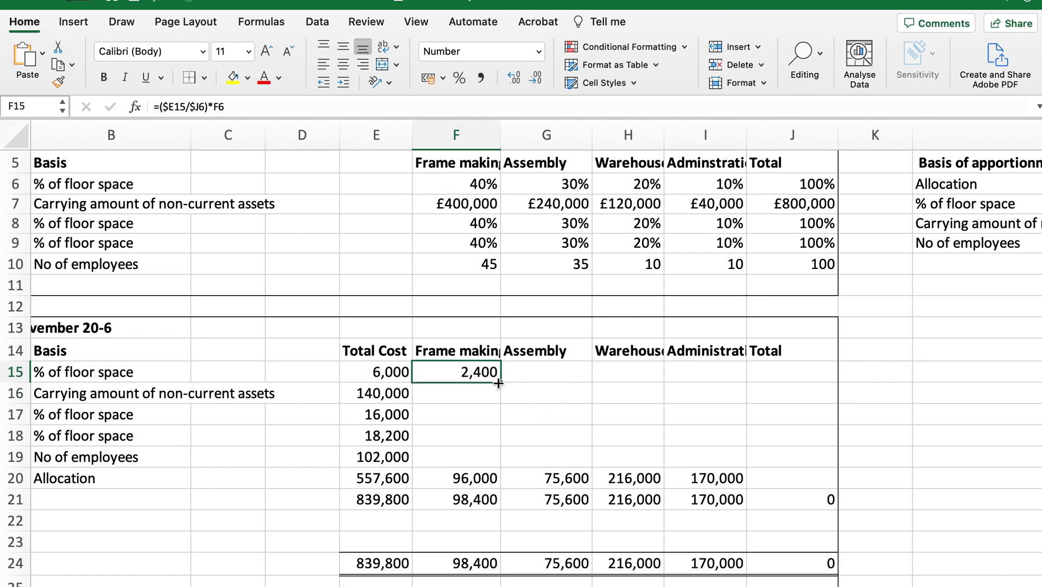
pyautogui.moveTo(499, 384); pyautogui.dragTo(728, 372)
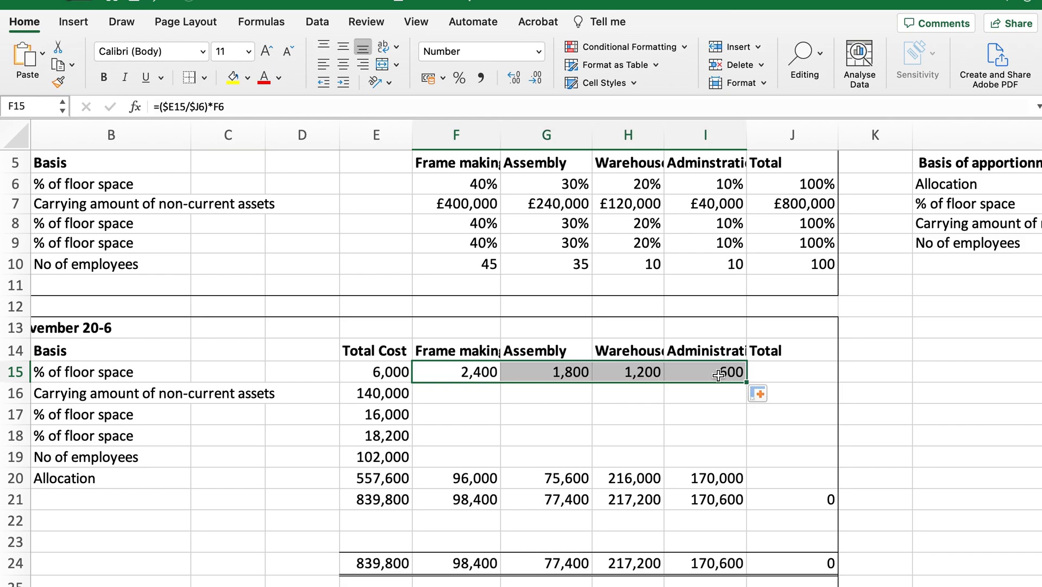
pyautogui.click(524, 373)
pyautogui.doubleClick(524, 372)
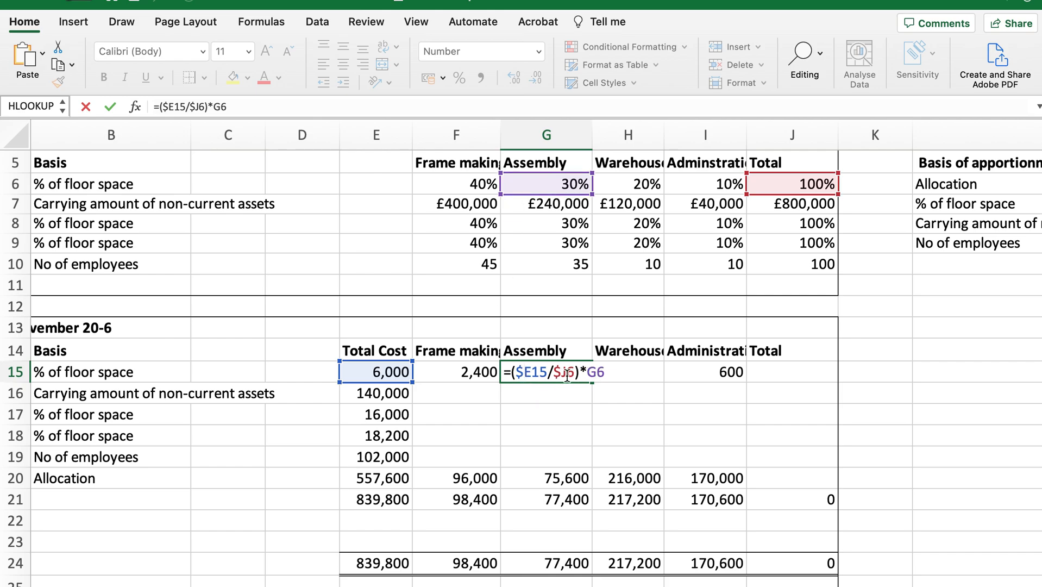
pyautogui.press('Return')
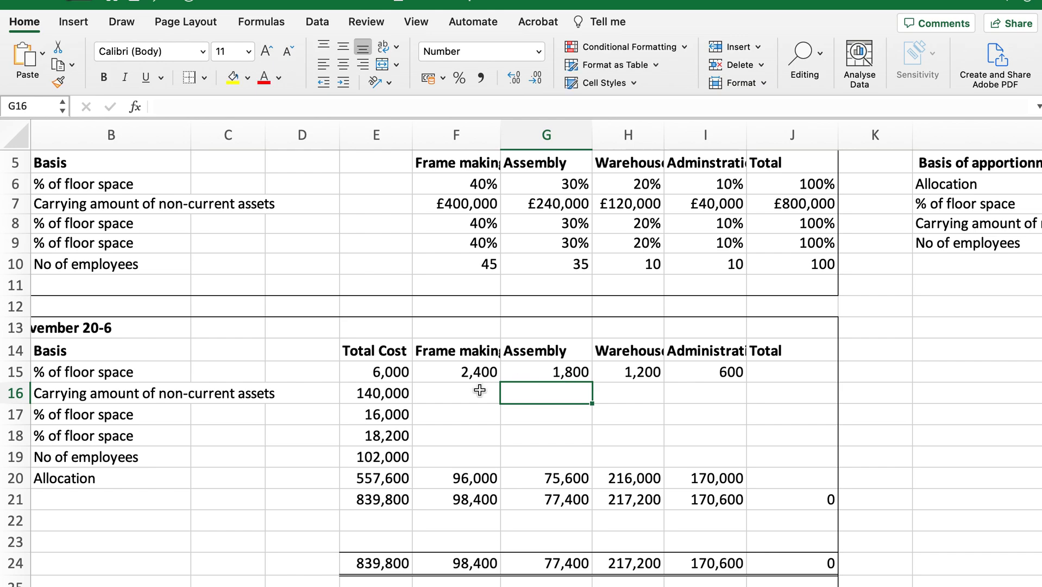
# Copy the F15 formula down to F19 for the other apportioned overheads, and check the references in F16 and F17.
pyautogui.click(471, 372)
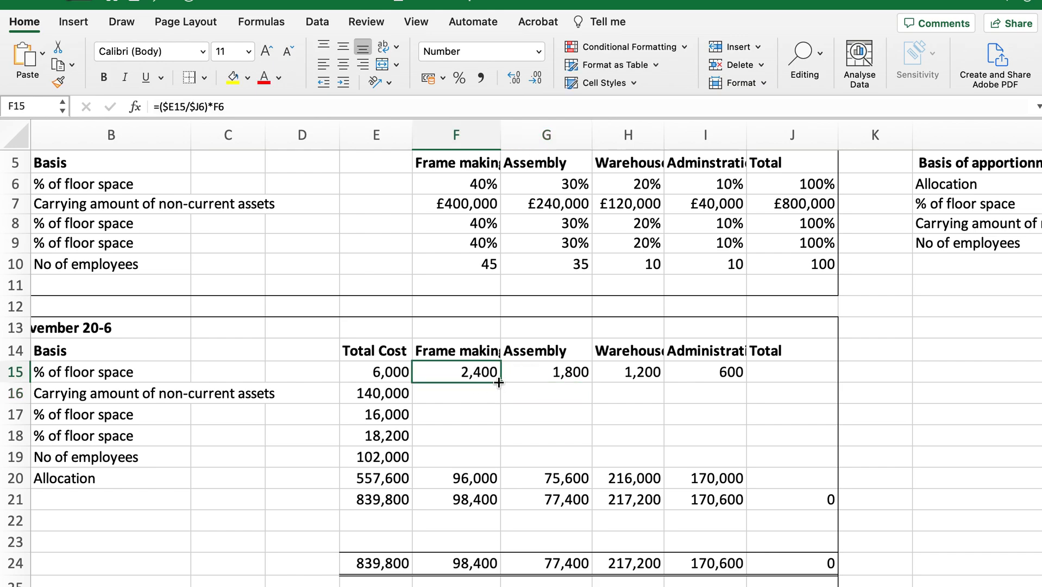
pyautogui.moveTo(499, 382); pyautogui.dragTo(495, 465)
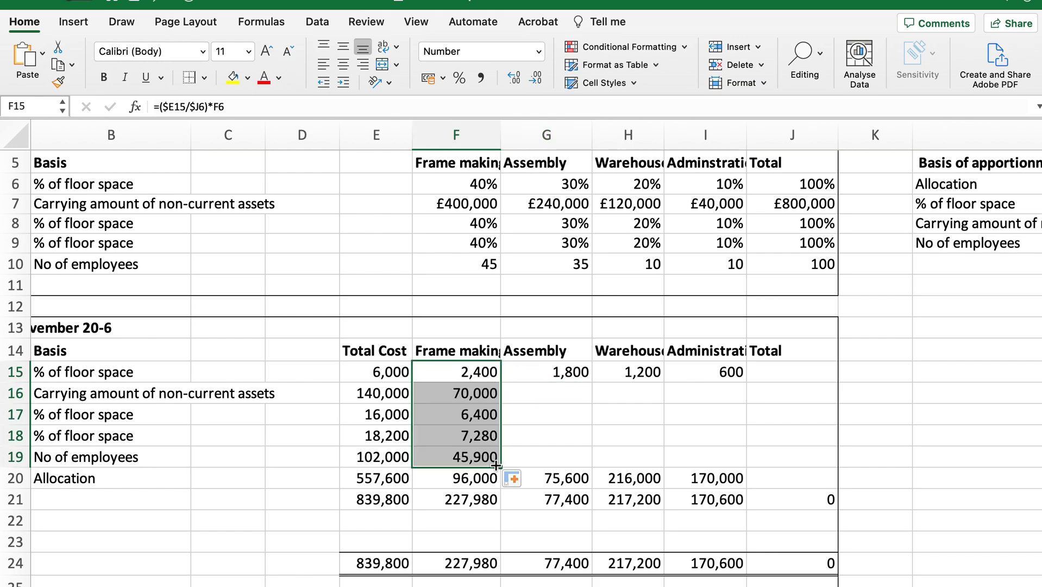
pyautogui.doubleClick(455, 394)
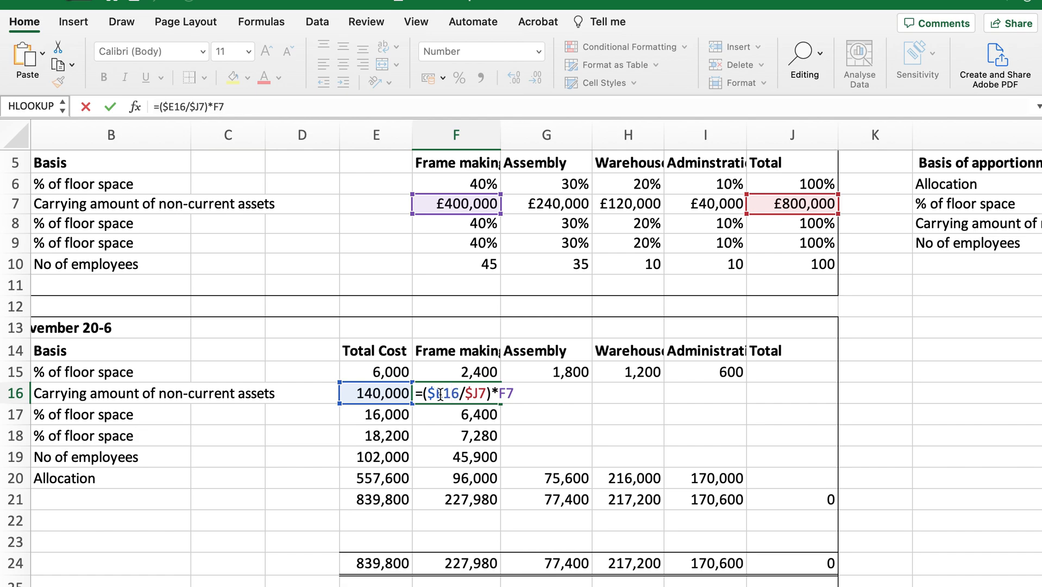
pyautogui.press('Return')
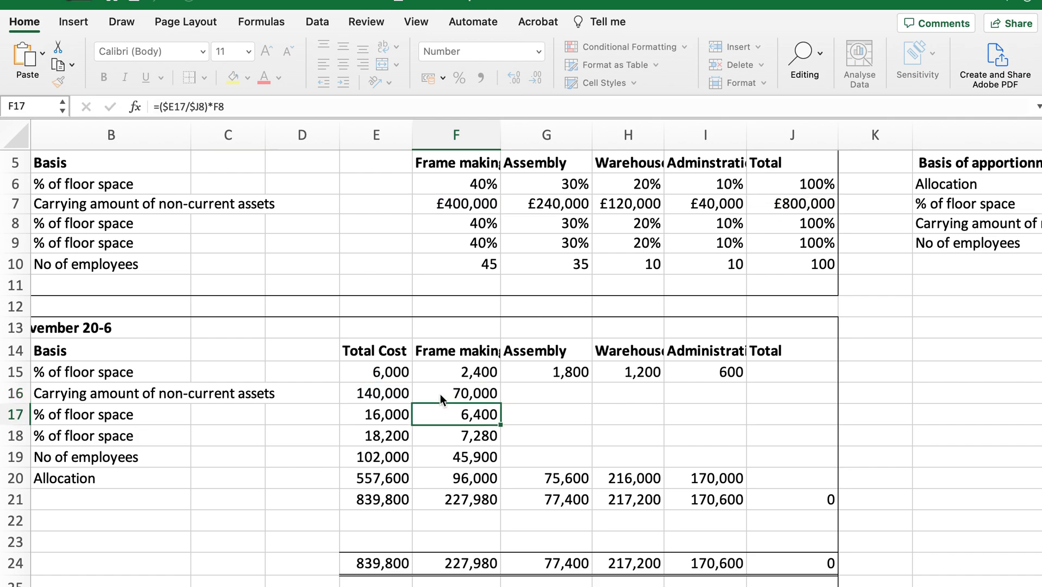
pyautogui.doubleClick(444, 414)
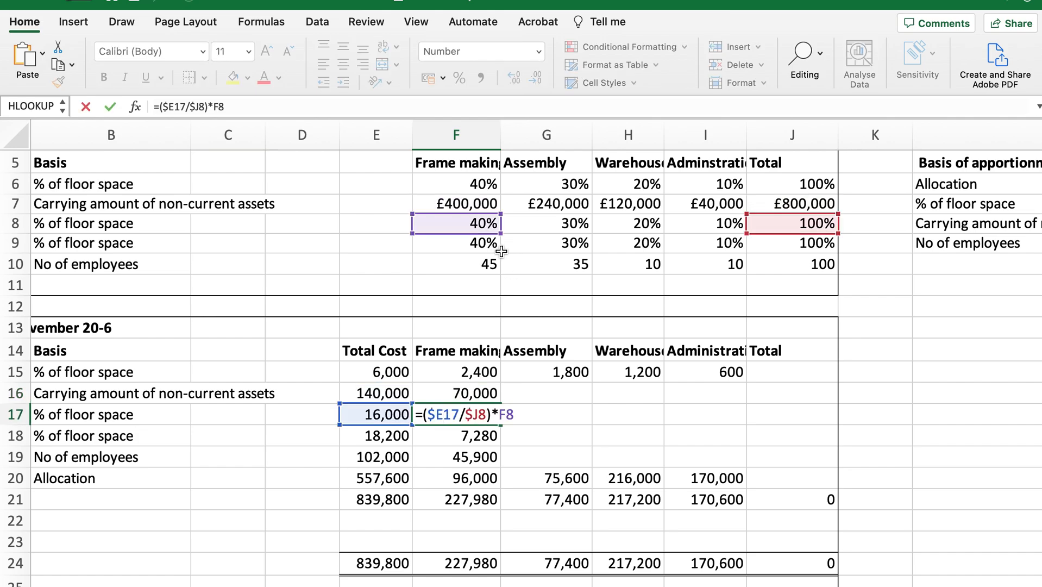
pyautogui.press('Return')
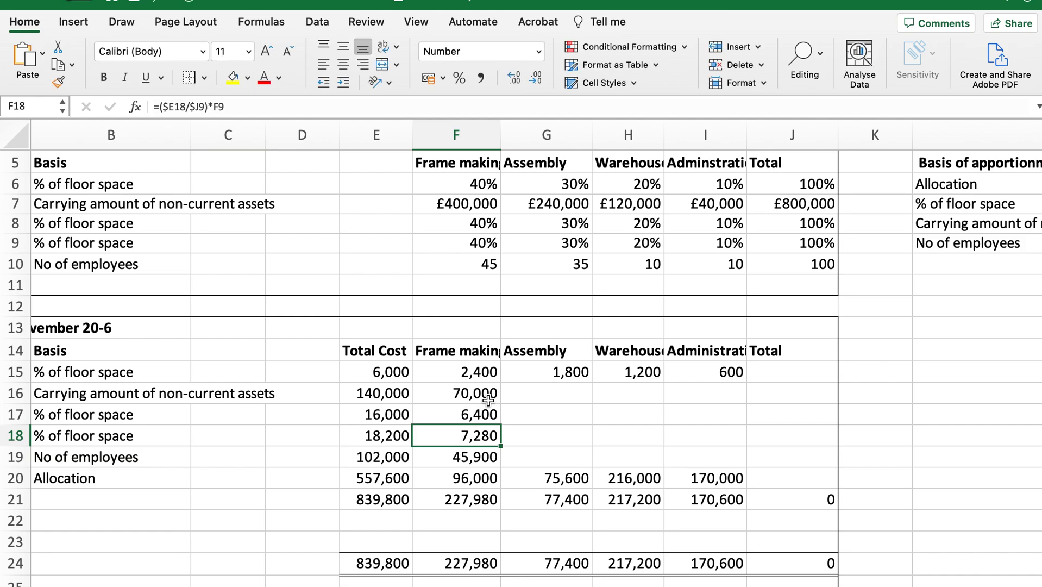
# Copy the formulas in F16:F19 across to column I, and check the references in G16 and the warehouse column.
pyautogui.click(458, 398)
pyautogui.moveTo(458, 397); pyautogui.dragTo(746, 467)
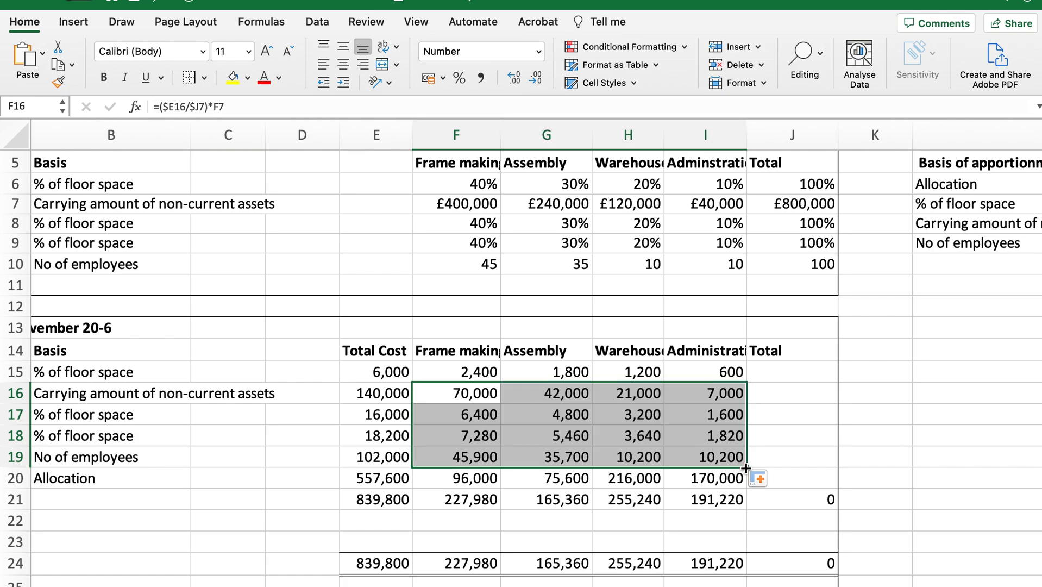
pyautogui.doubleClick(516, 395)
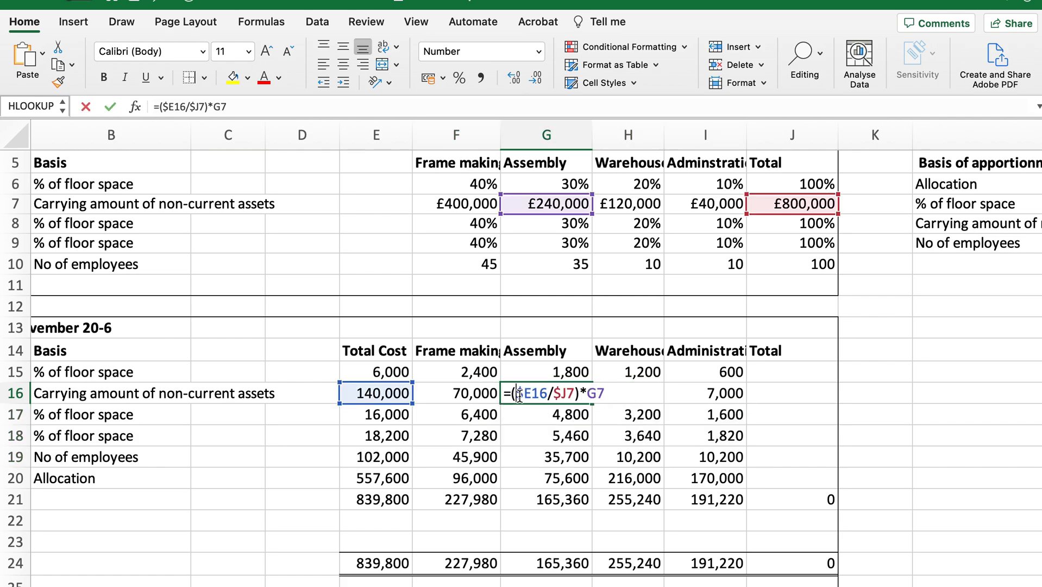
pyautogui.press('Return')
pyautogui.click(611, 390)
pyautogui.press('Down')
pyautogui.press('Down')
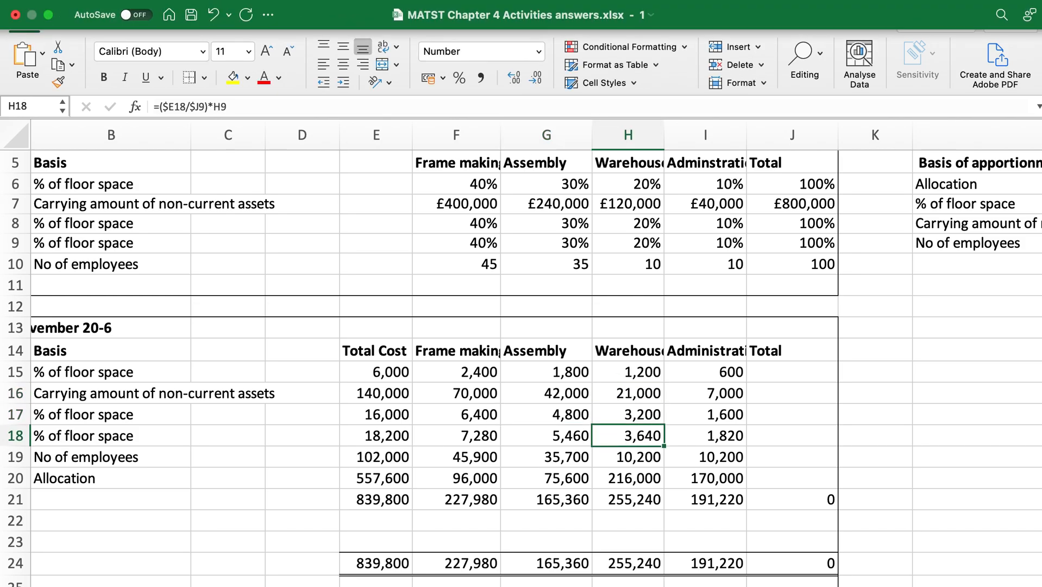
# Leave full screen and read tasks 4 onwards on the Instructions sheet beside the answers workbook.
pyautogui.click(44, 15)
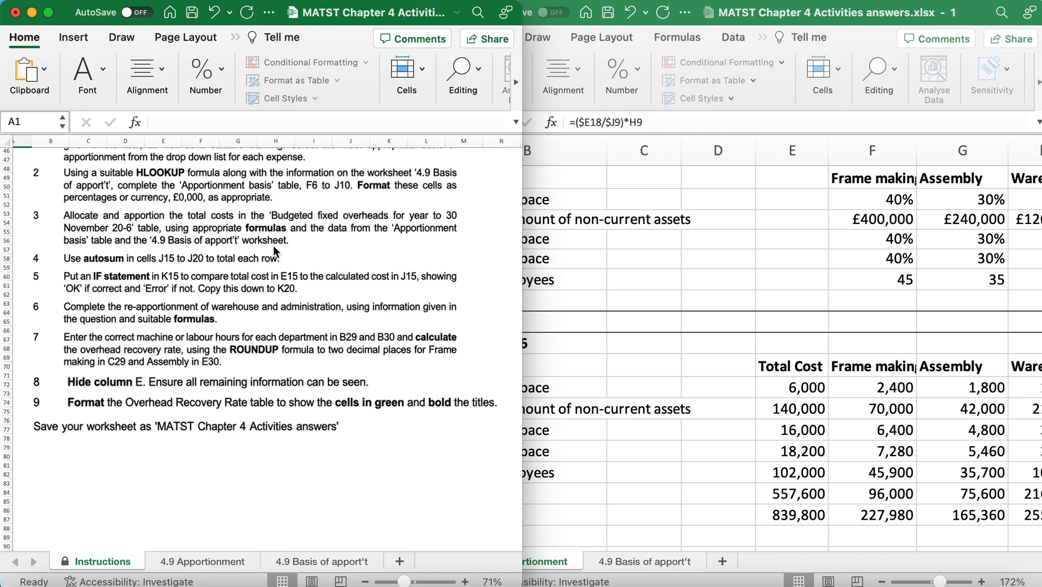
pyautogui.scroll(-4, 273, 246)
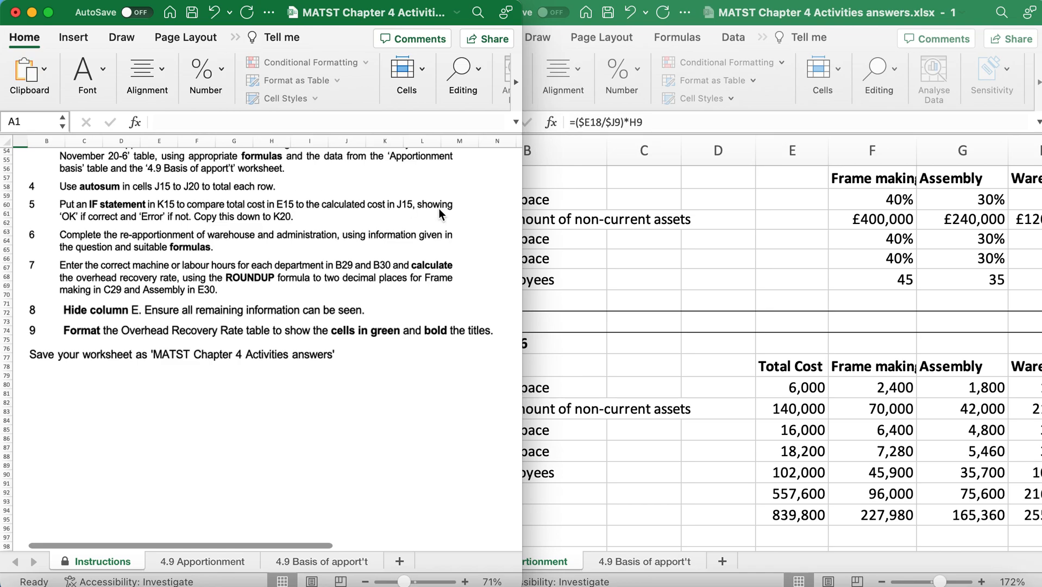
pyautogui.scroll(-2, 713, 319)
# Total the first overhead row in J15 with AutoSum, limiting the range to the departments F15:I15.
pyautogui.hscroll(5, 713, 319)
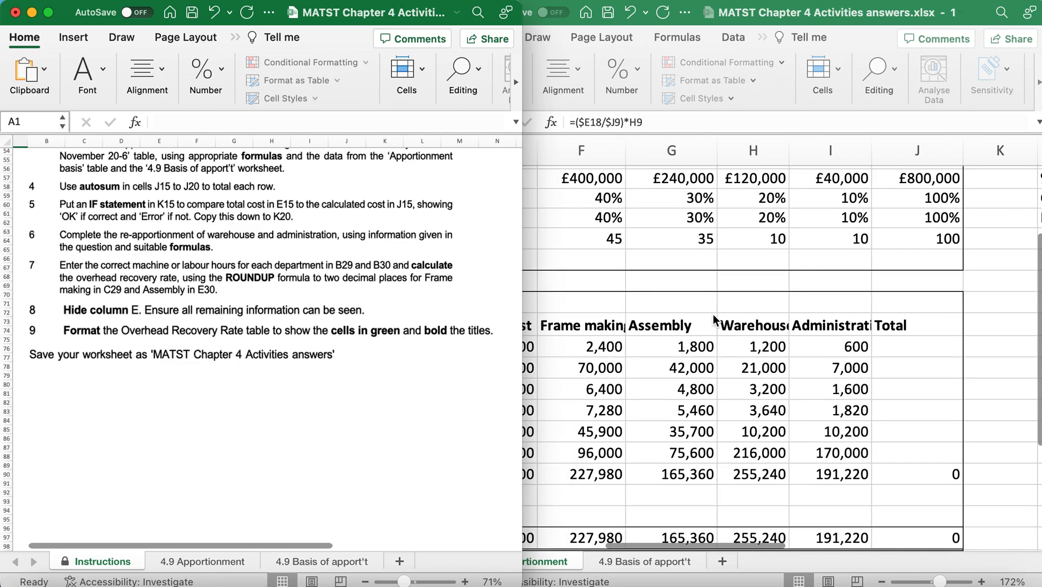
pyautogui.hscroll(-1, 713, 320)
pyautogui.scroll(-1, 713, 320)
pyautogui.click(568, 337)
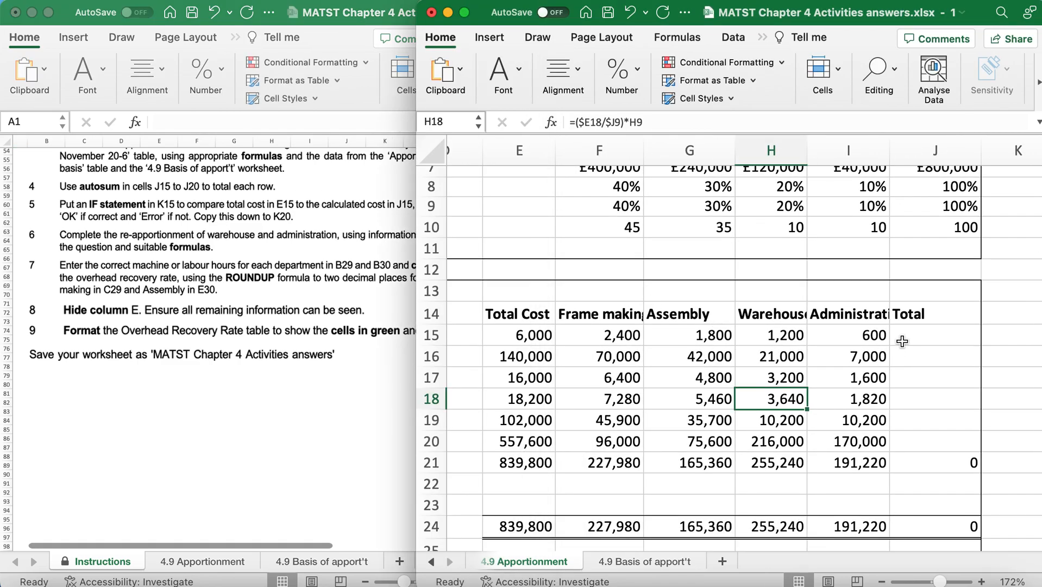
pyautogui.hscroll(-1, 966, 319)
pyautogui.scroll(-1, 965, 320)
pyautogui.click(966, 318)
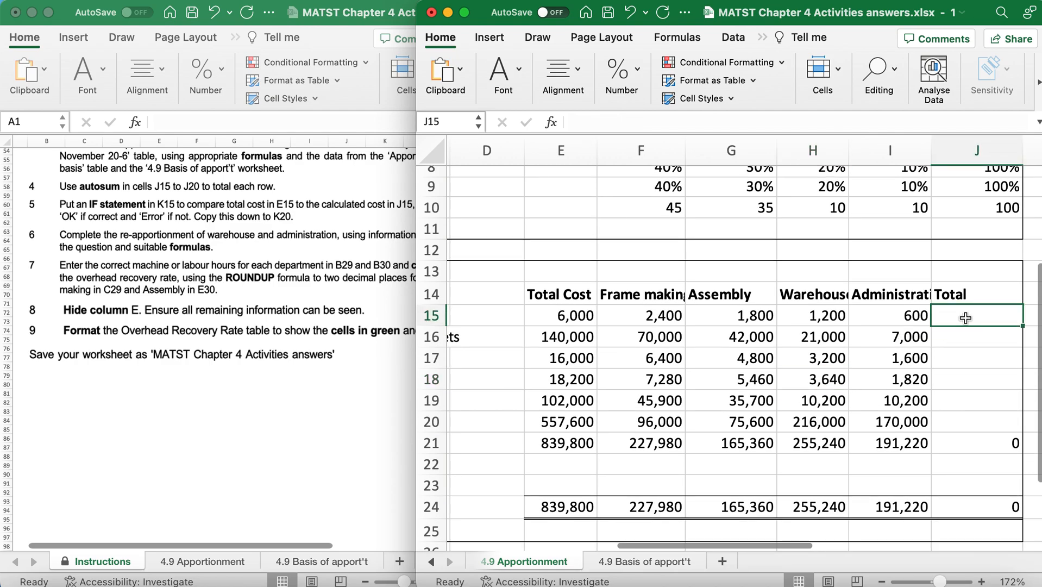
pyautogui.click(761, 38)
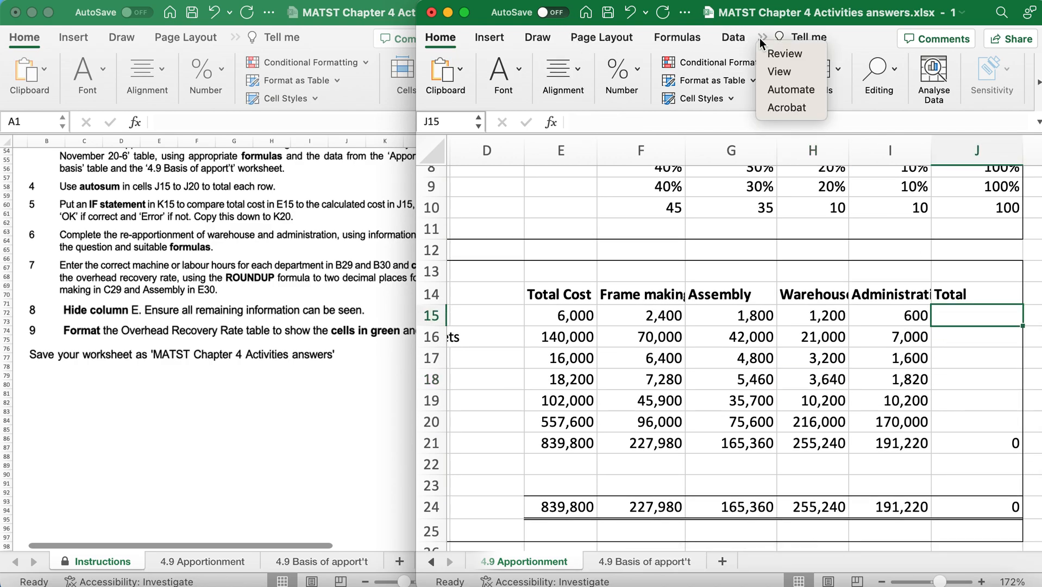
pyautogui.click(689, 40)
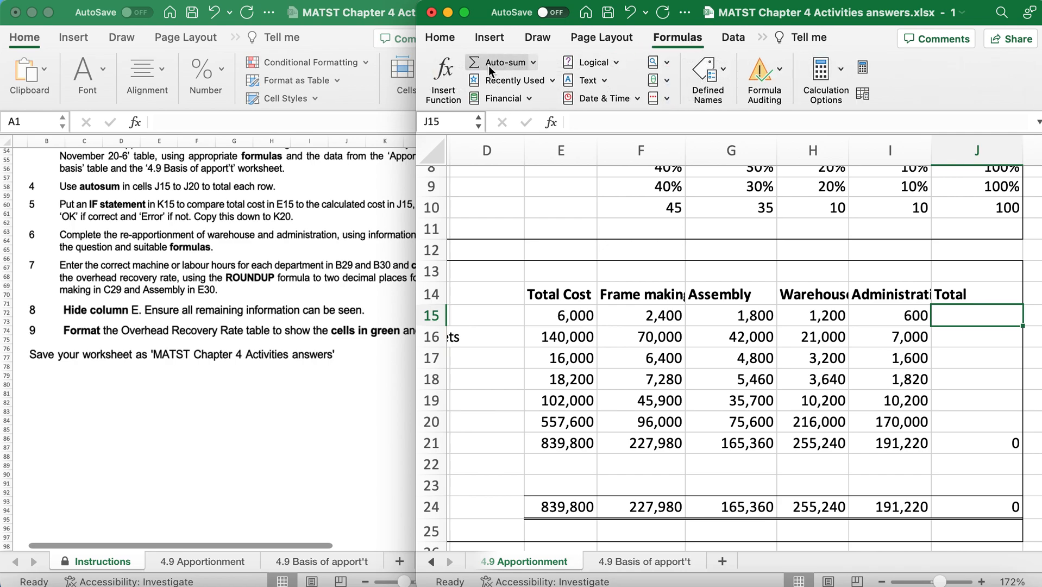
pyautogui.click(488, 66)
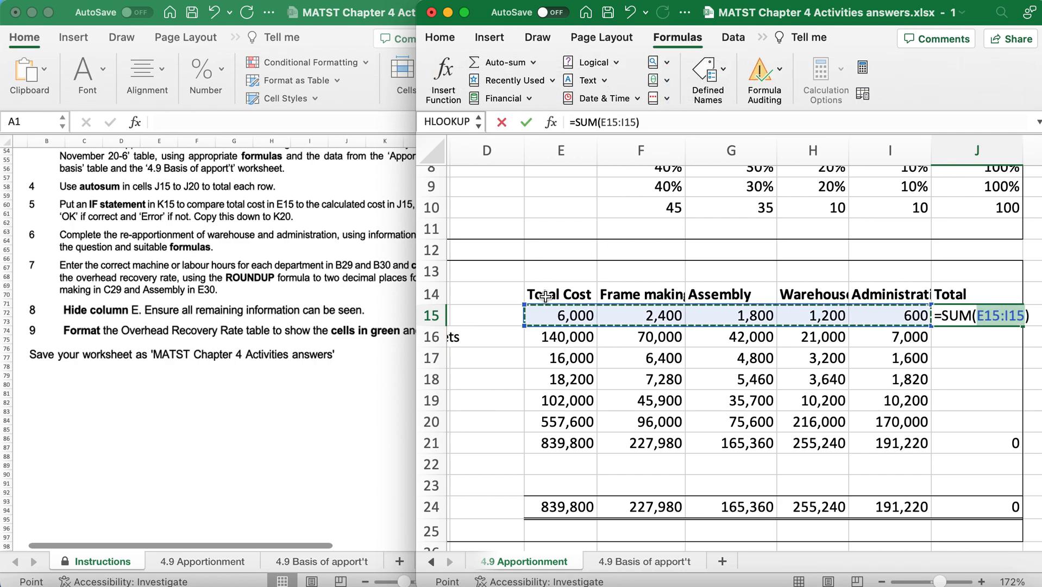
pyautogui.moveTo(526, 326); pyautogui.dragTo(589, 315)
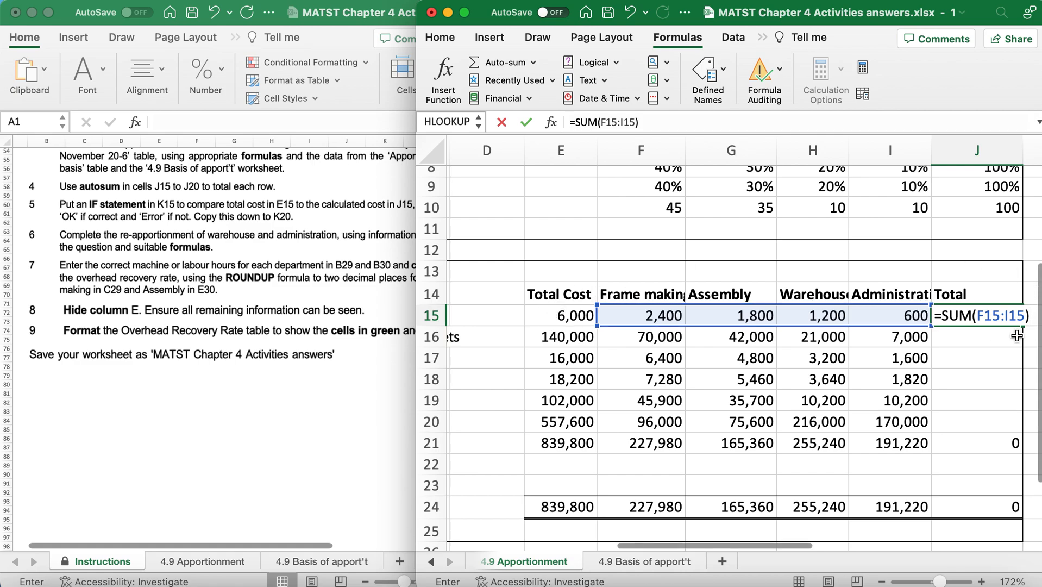
pyautogui.press('Return')
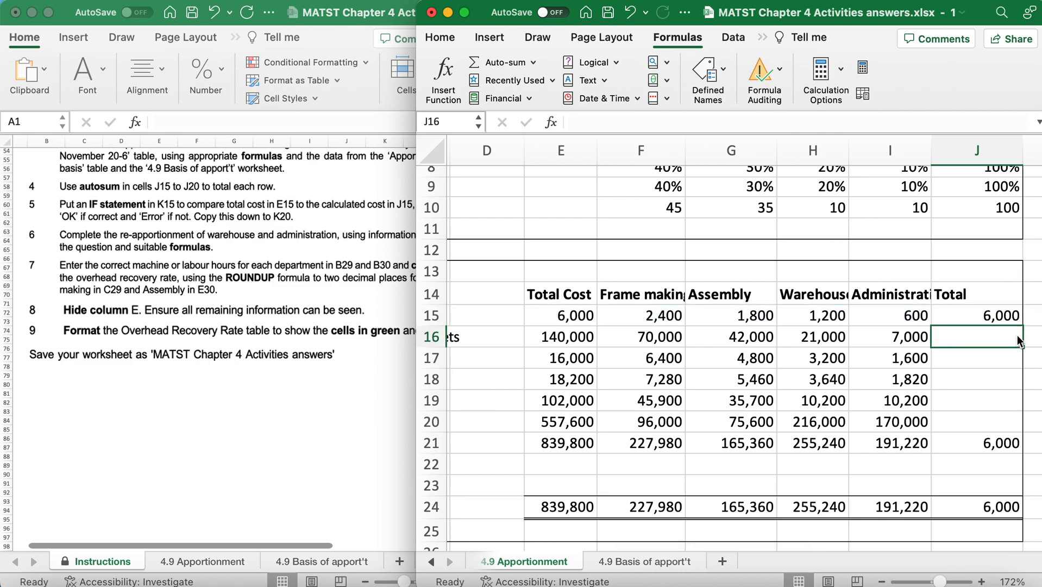
# Copy the row total formula from J15 down to J20.
pyautogui.click(992, 318)
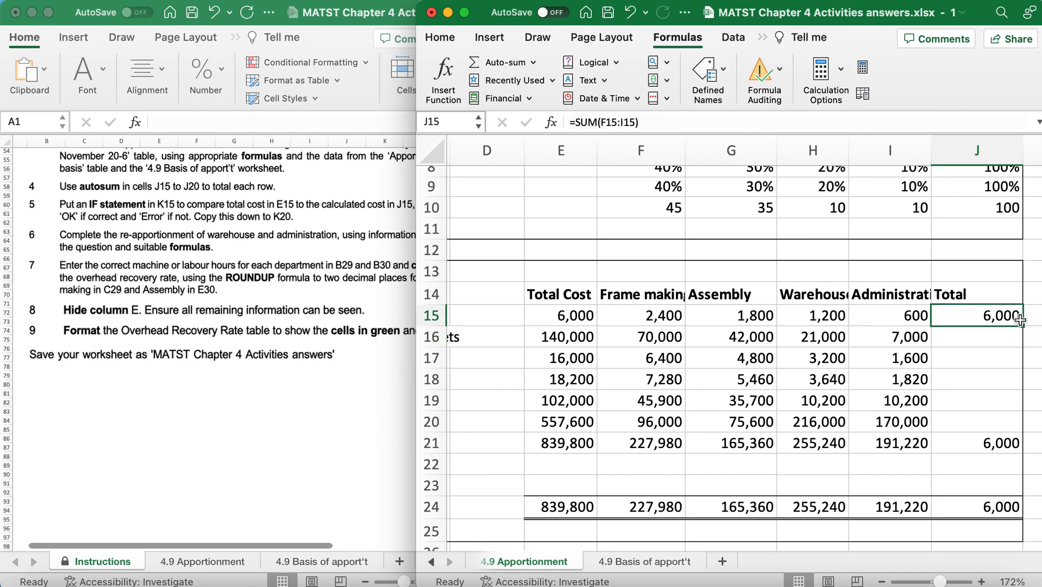
pyautogui.moveTo(1022, 326); pyautogui.dragTo(1023, 426)
# Check the ranges of the total formulas in E24, J21 and J24.
pyautogui.scroll(-5, 753, 436)
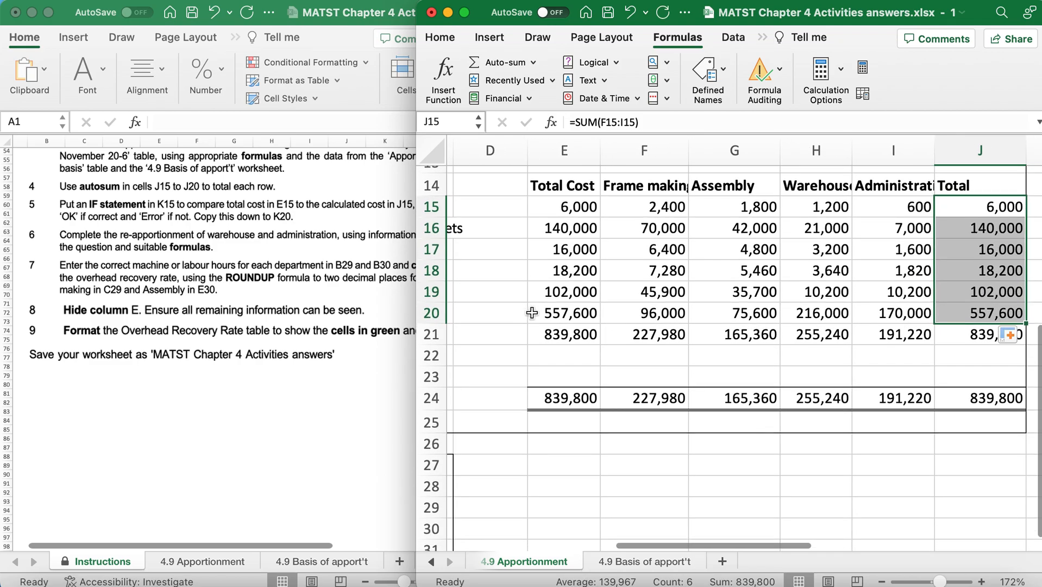
pyautogui.click(550, 334)
pyautogui.doubleClick(550, 401)
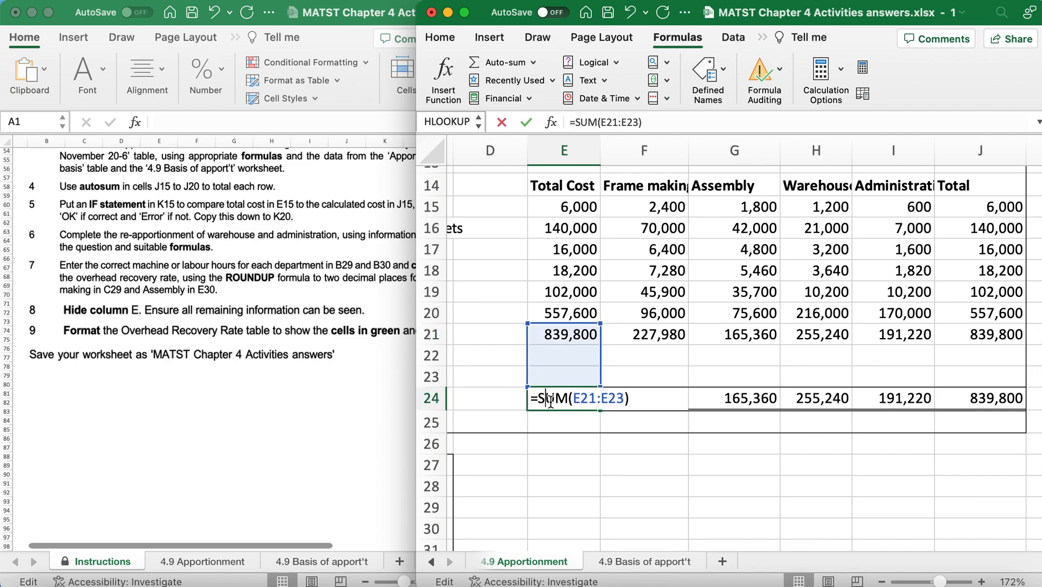
pyautogui.press('Return')
pyautogui.click(979, 334)
pyautogui.doubleClick(980, 333)
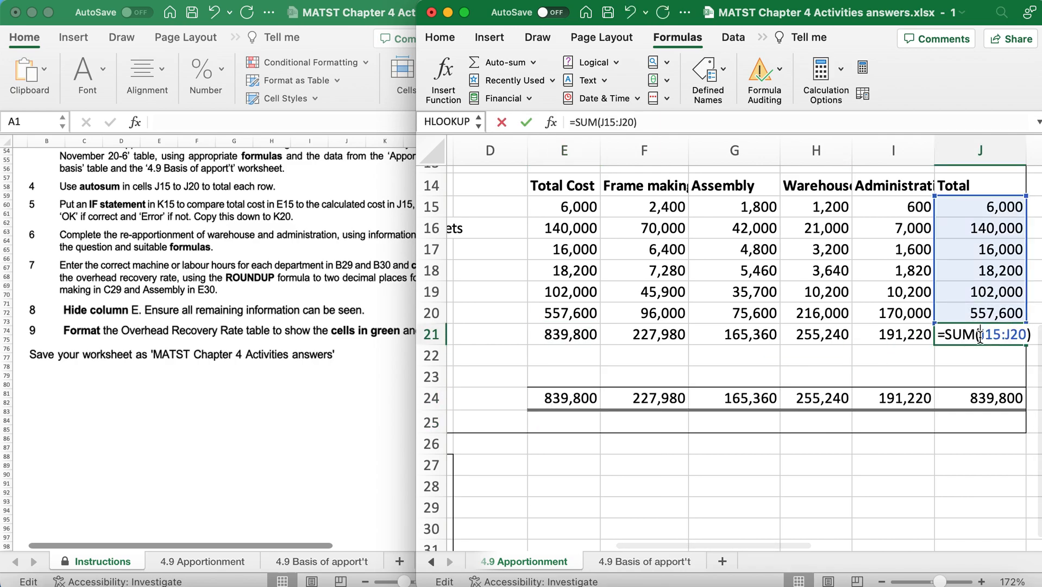
pyautogui.press('Return')
pyautogui.doubleClick(979, 399)
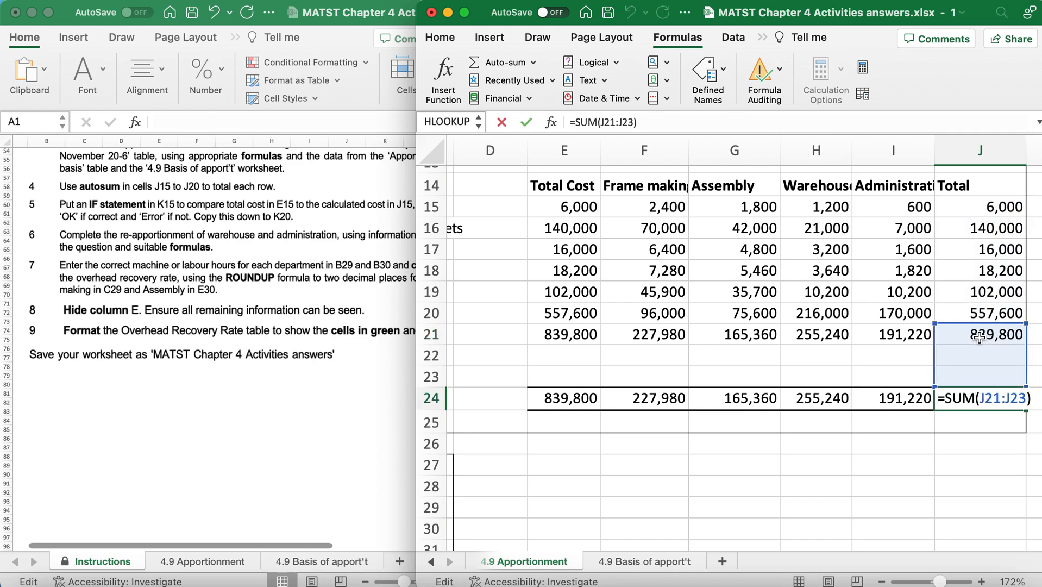
pyautogui.press('Return')
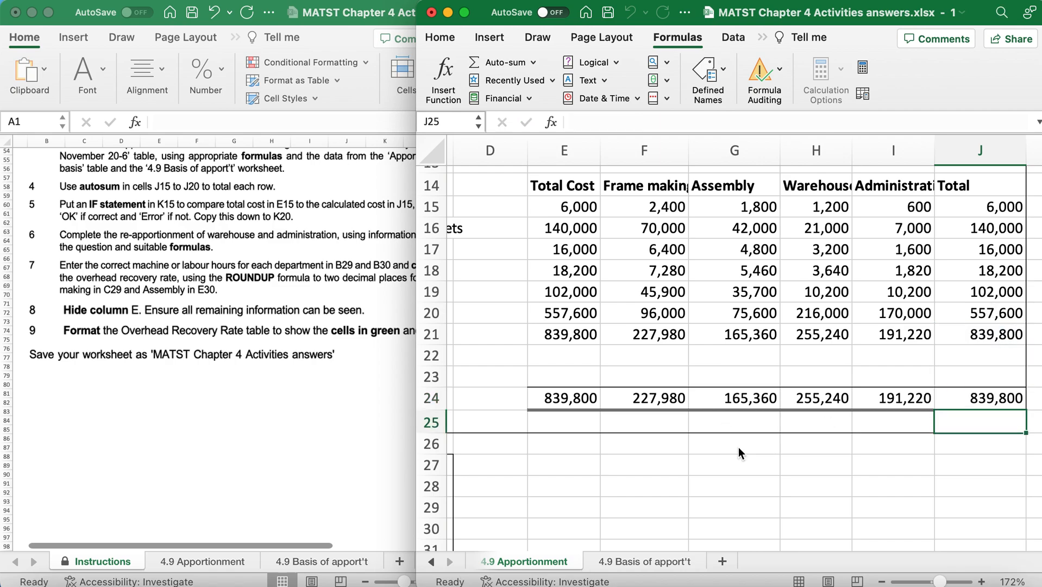
# Compare the totals in rows 21 to 24 of the Total Cost column and the row-total column J.
pyautogui.moveTo(559, 339); pyautogui.dragTo(557, 399)
pyautogui.click(993, 336)
pyautogui.moveTo(993, 336); pyautogui.dragTo(993, 397)
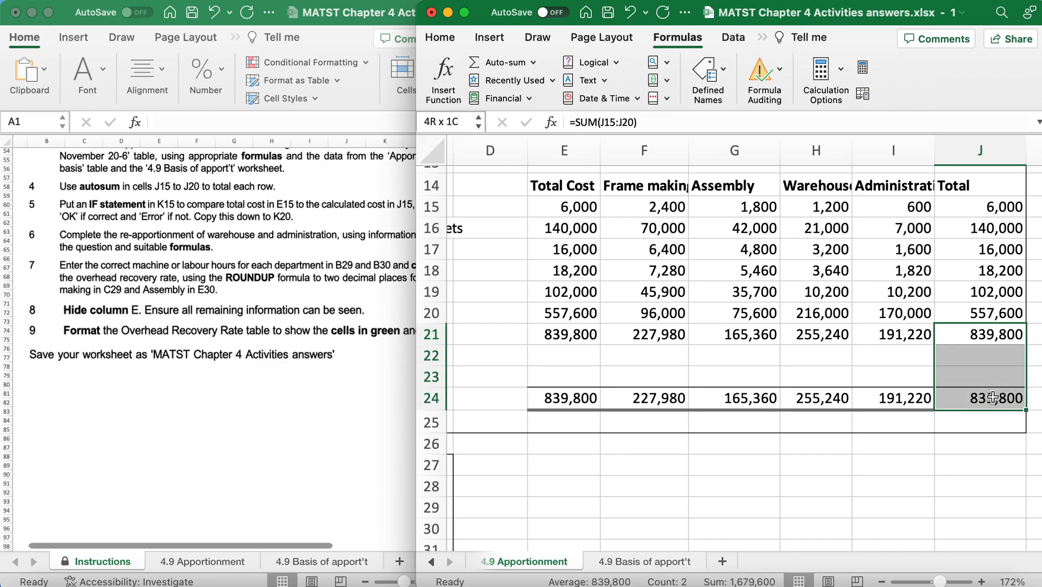
pyautogui.click(648, 374)
# Read task 5 on the Instructions sheet and insert an IF function in K15.
pyautogui.scroll(1, 234, 331)
pyautogui.hscroll(2, 235, 331)
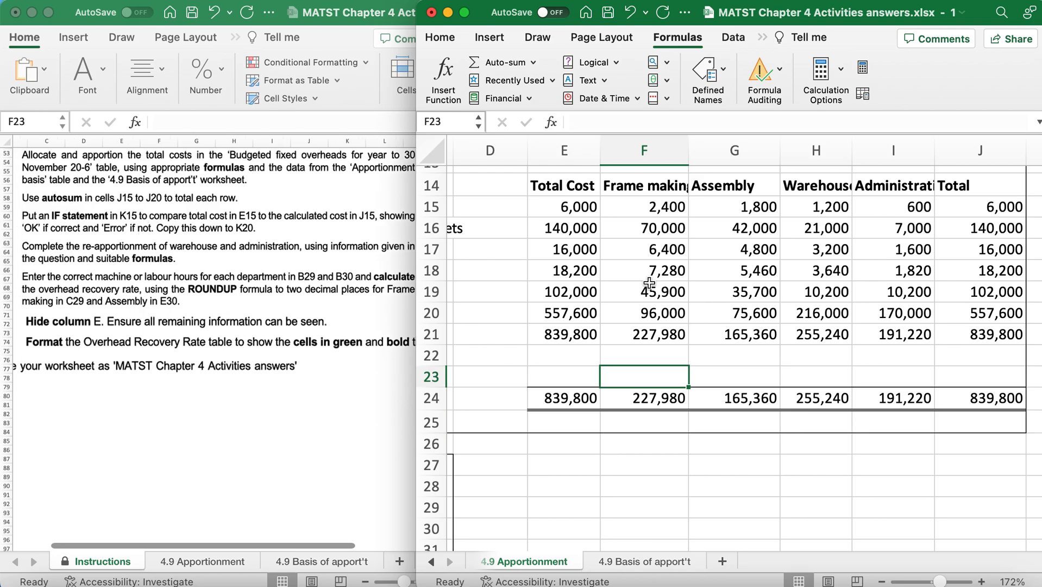
pyautogui.hscroll(5, 798, 268)
pyautogui.scroll(1, 798, 269)
pyautogui.click(905, 215)
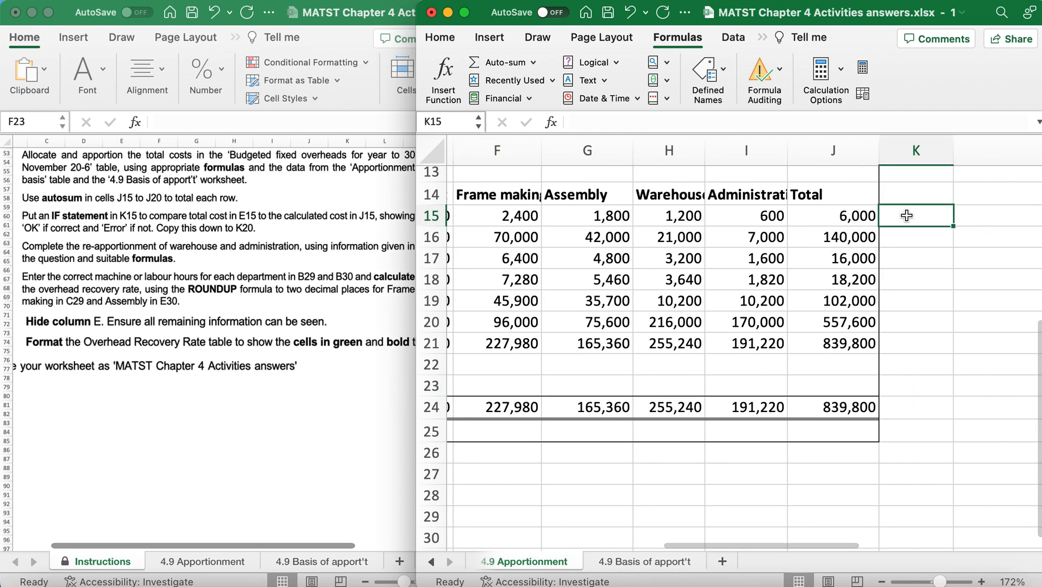
pyautogui.click(439, 80)
pyautogui.click(888, 230)
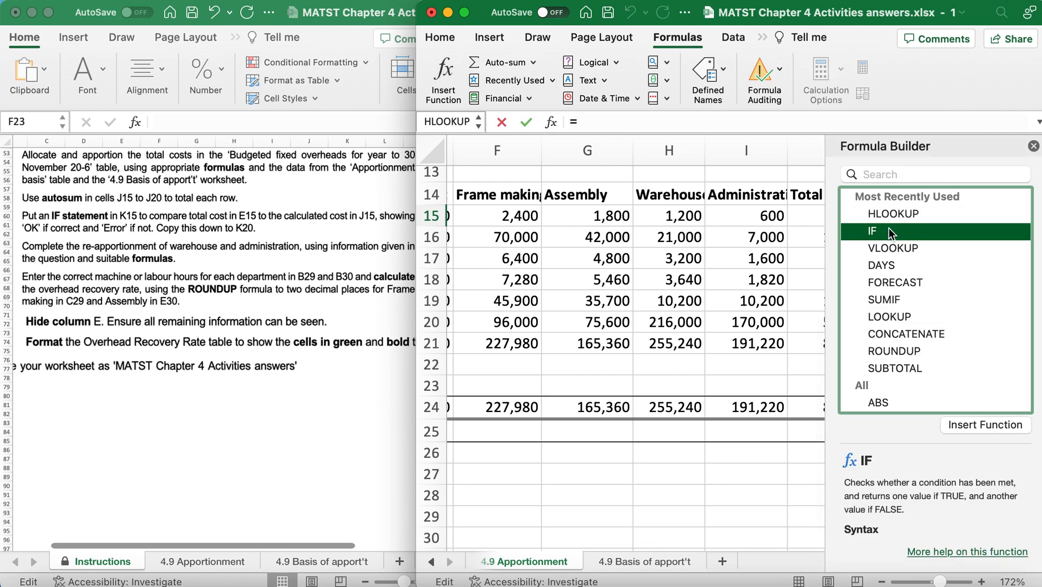
pyautogui.doubleClick(889, 228)
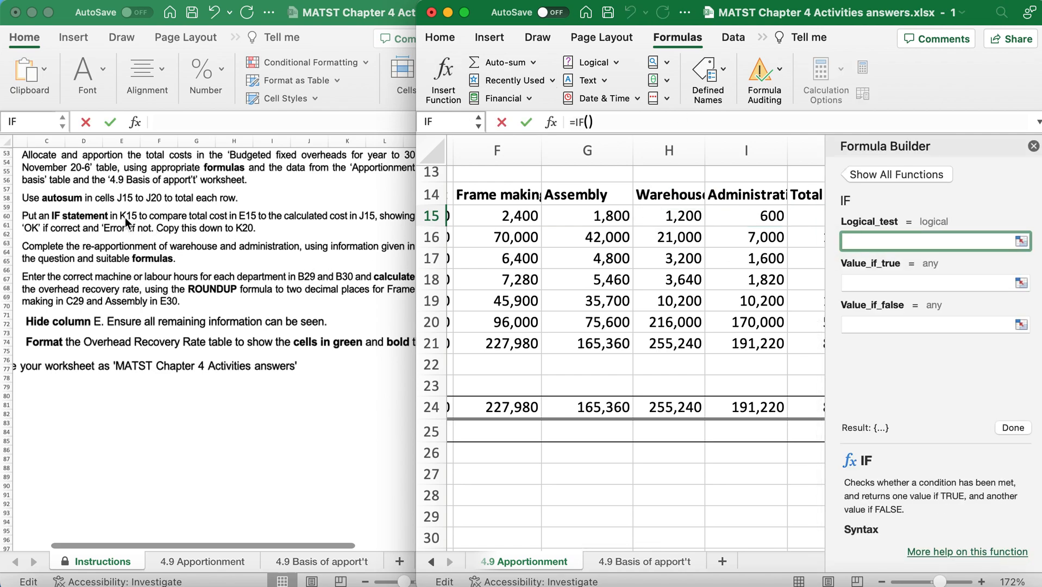
# Set the IF function's logical test to E15=J15.
pyautogui.hscroll(5, 738, 248)
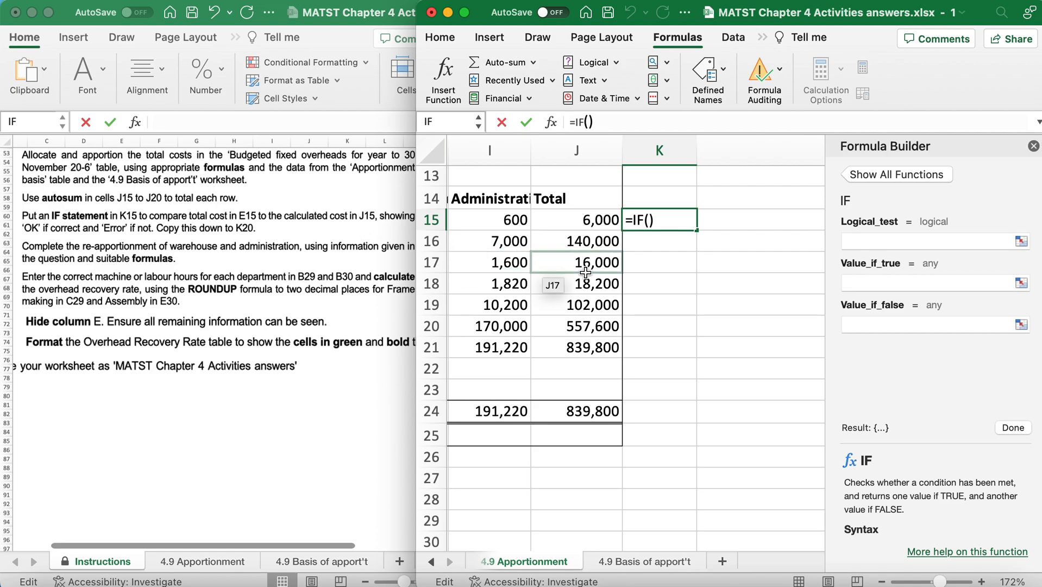
pyautogui.hscroll(-6, 538, 250)
pyautogui.click(649, 222)
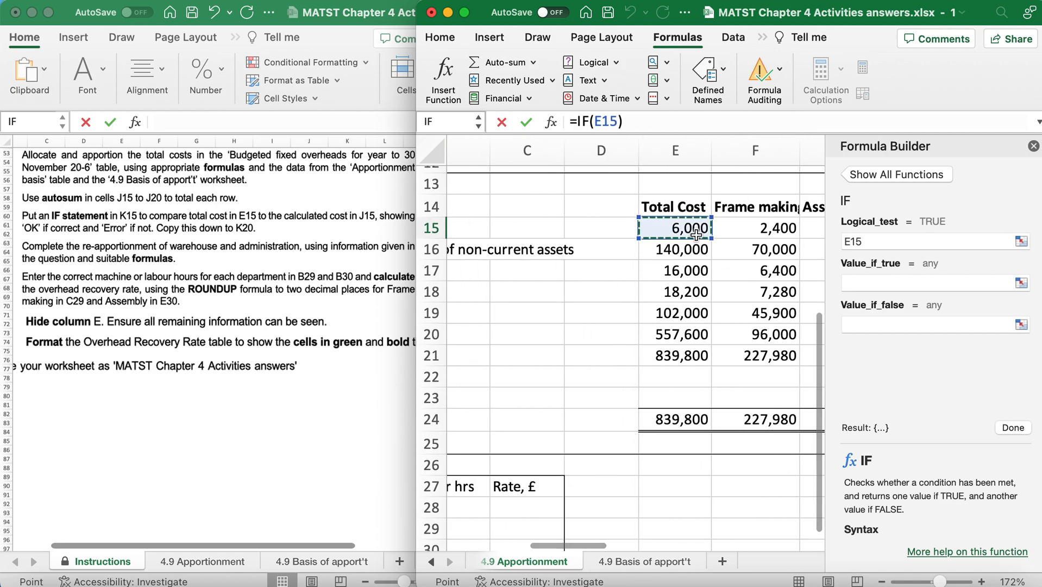
pyautogui.write('=')
pyautogui.hscroll(1, 696, 234)
pyautogui.hscroll(8, 696, 235)
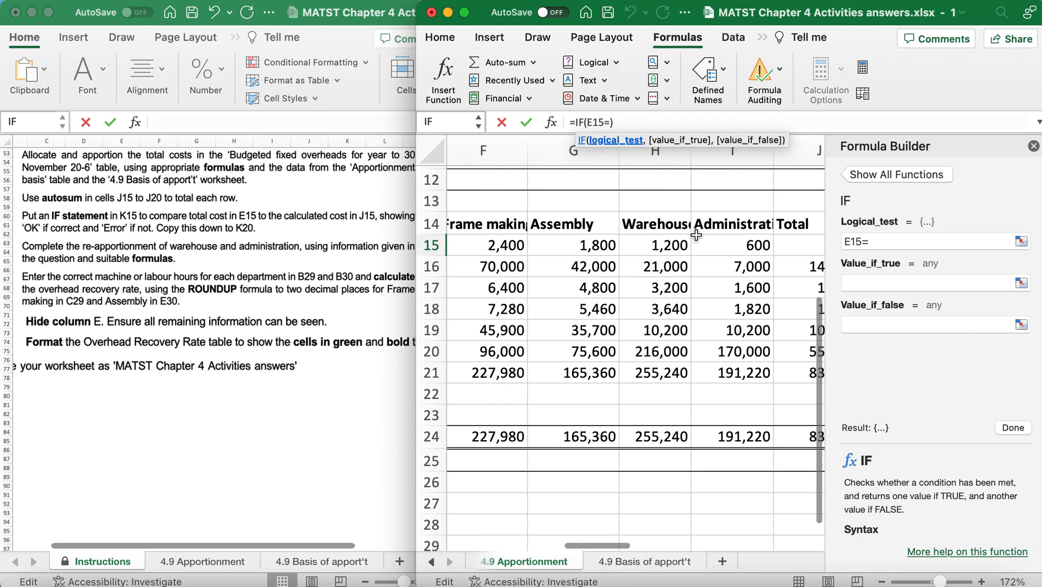
pyautogui.click(751, 241)
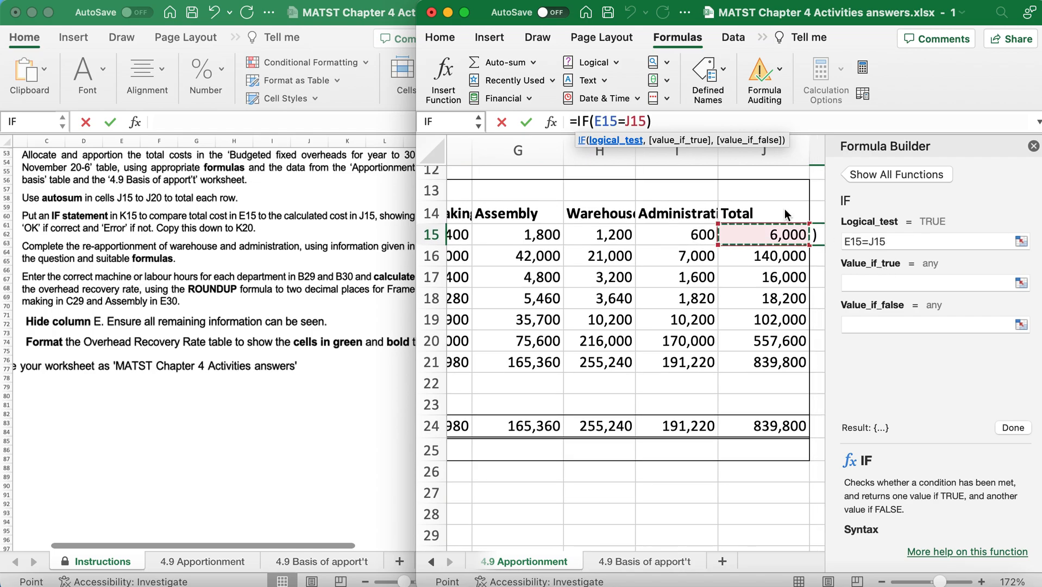
# Set the IF result to "OK" when true and "Error" when false, and enter the formula in K15.
pyautogui.hscroll(2, 306, 275)
pyautogui.hscroll(-3, 304, 271)
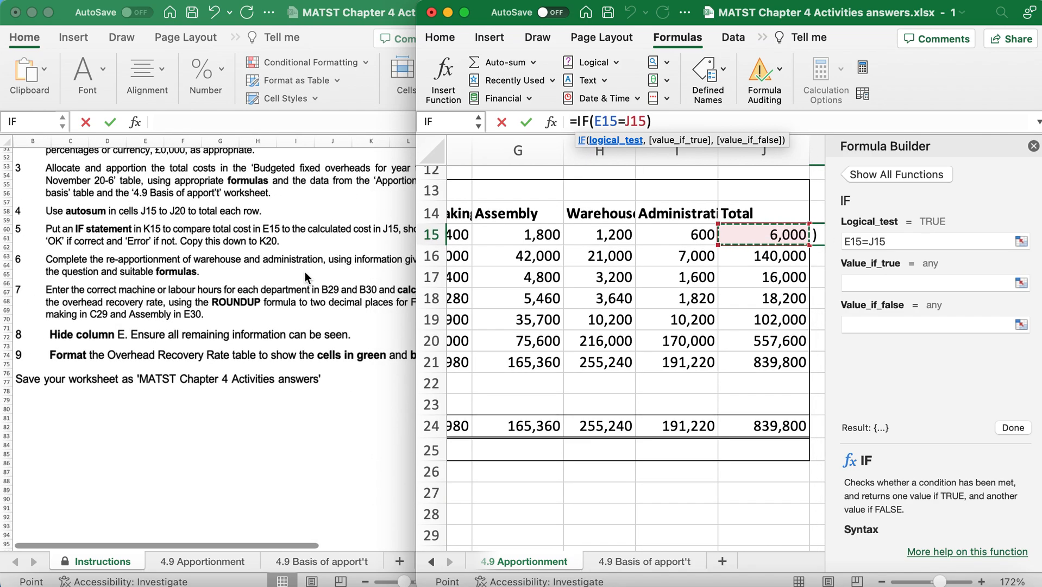
pyautogui.click(894, 280)
pyautogui.write('OK')
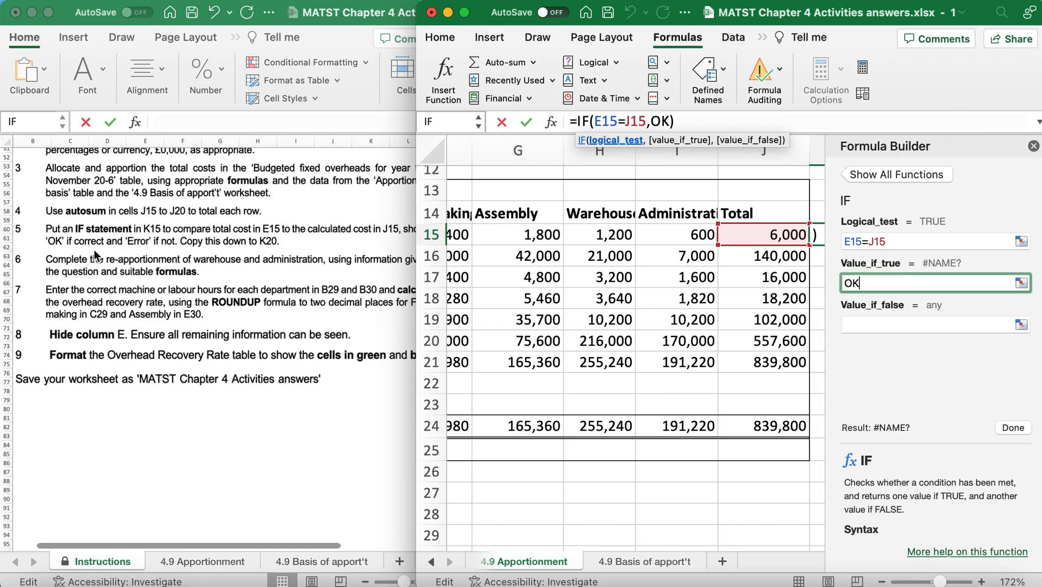
pyautogui.click(877, 324)
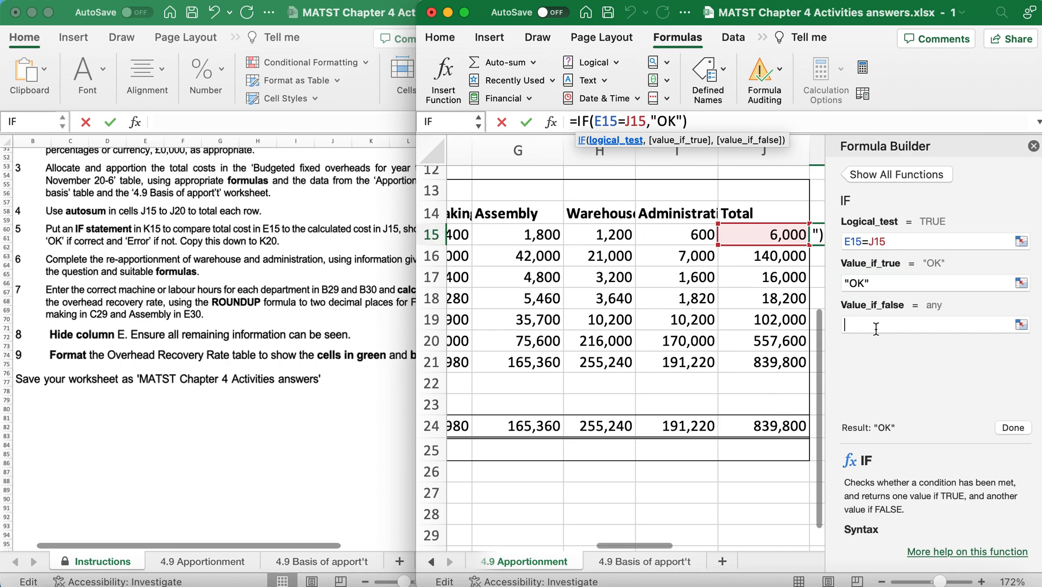
pyautogui.write('Error')
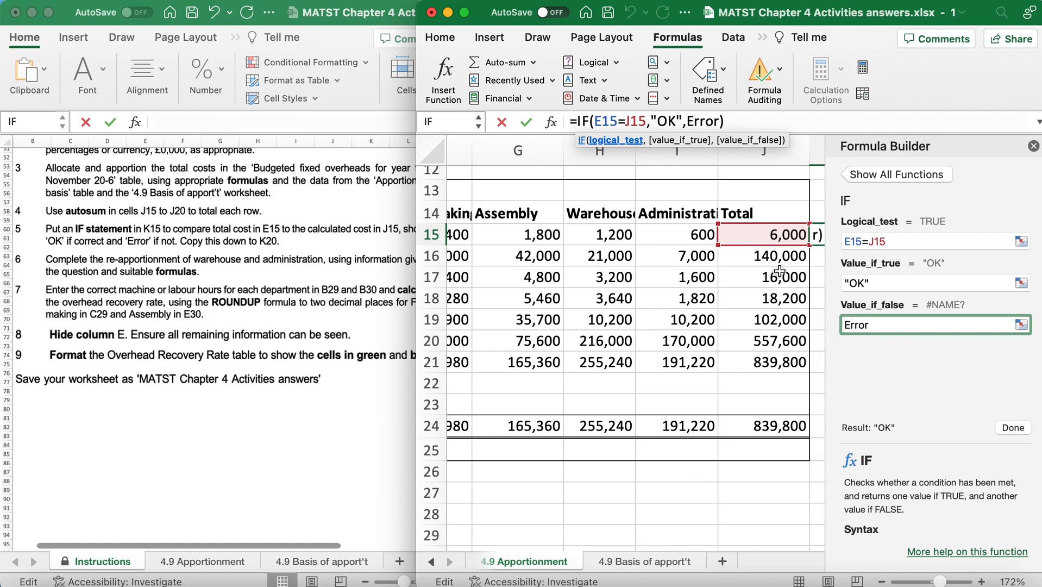
pyautogui.hscroll(-5, 750, 221)
pyautogui.hscroll(5, 751, 222)
pyautogui.press('Return')
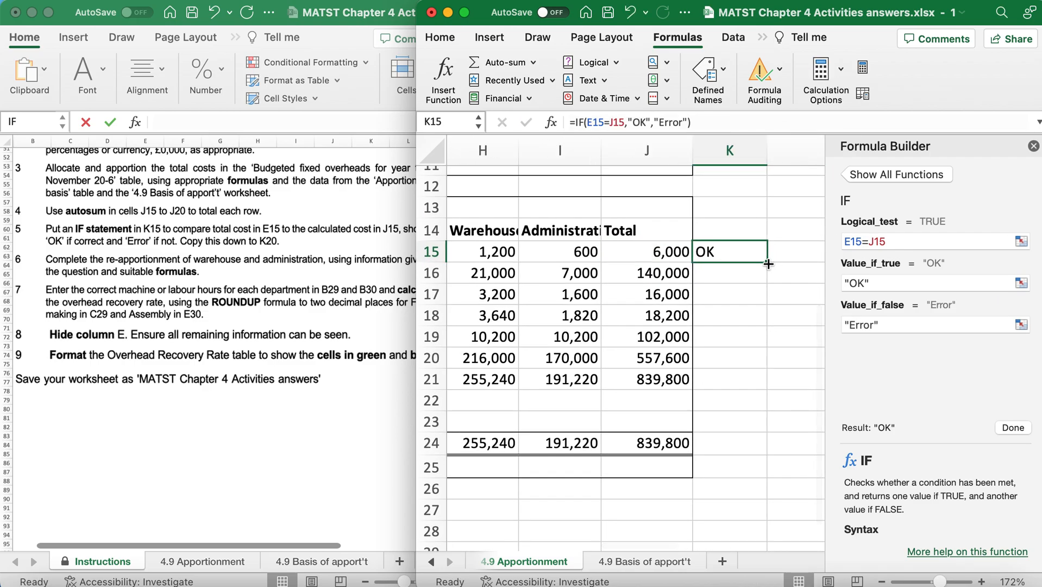
# Copy the IF check from K15 down to K20 and close the Formula Builder.
pyautogui.moveTo(768, 264); pyautogui.dragTo(768, 377)
pyautogui.hscroll(-5, 768, 378)
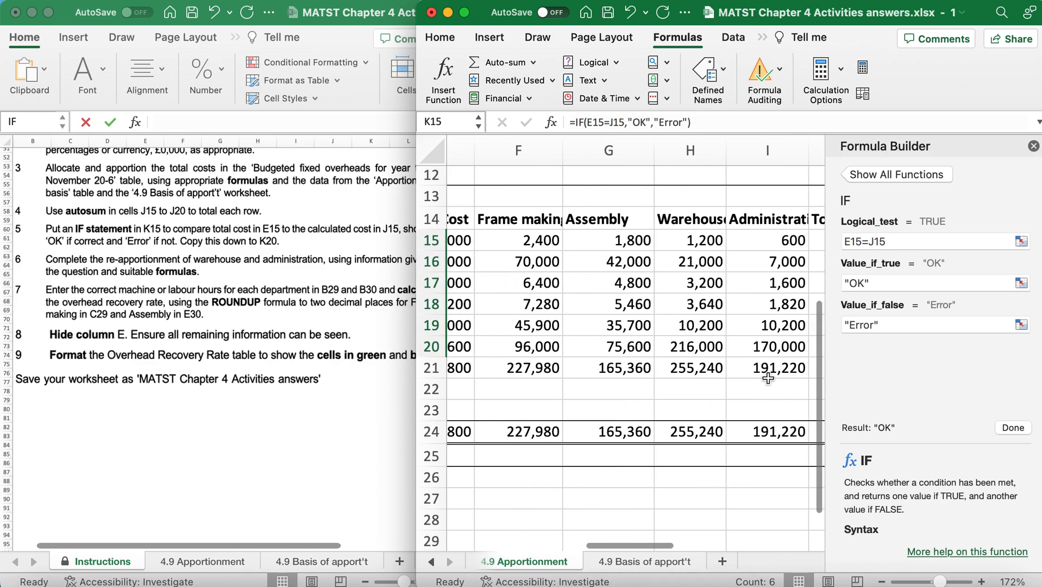
pyautogui.click(1033, 149)
# Read task 6 and the direct-method re-apportionment rules on the Instructions sheet for the warehouse and administration columns.
pyautogui.scroll(-3, 131, 276)
pyautogui.hscroll(2, 131, 277)
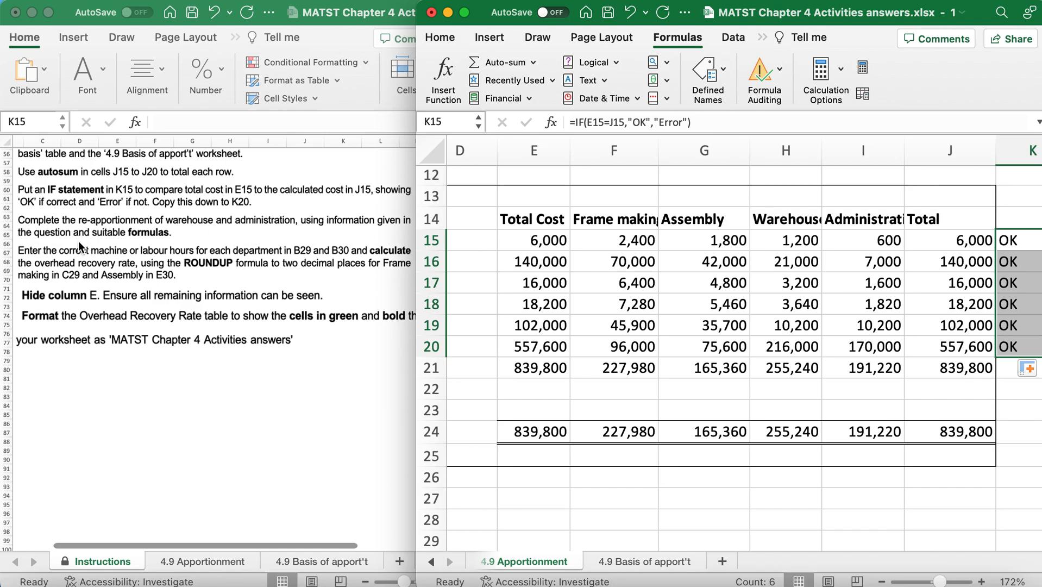
pyautogui.scroll(15, 79, 241)
pyautogui.hscroll(-1, 79, 241)
pyautogui.scroll(4, 78, 241)
pyautogui.scroll(-3, 78, 241)
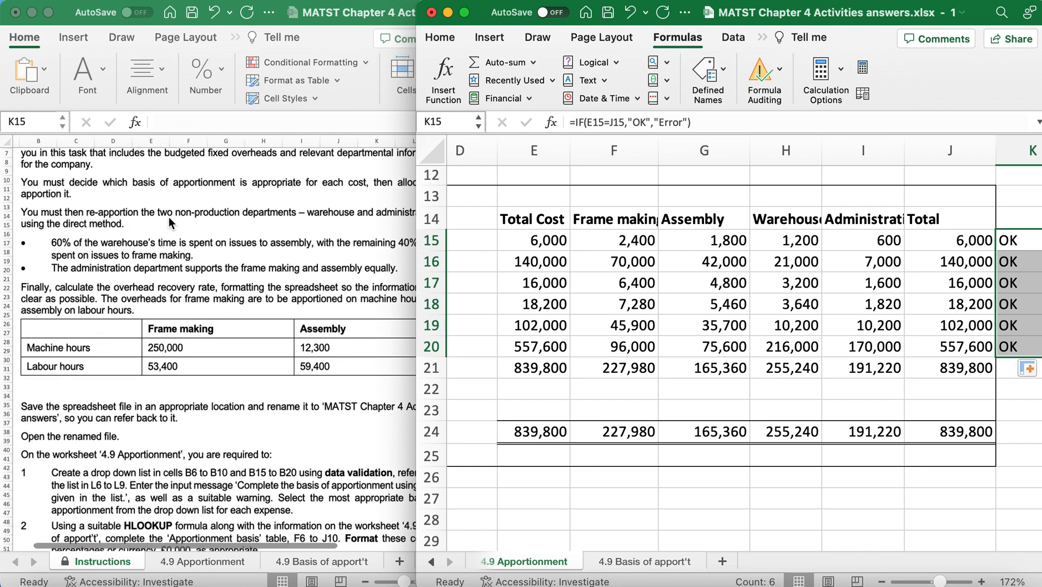
pyautogui.hscroll(3, 337, 274)
pyautogui.moveTo(787, 151); pyautogui.dragTo(871, 154)
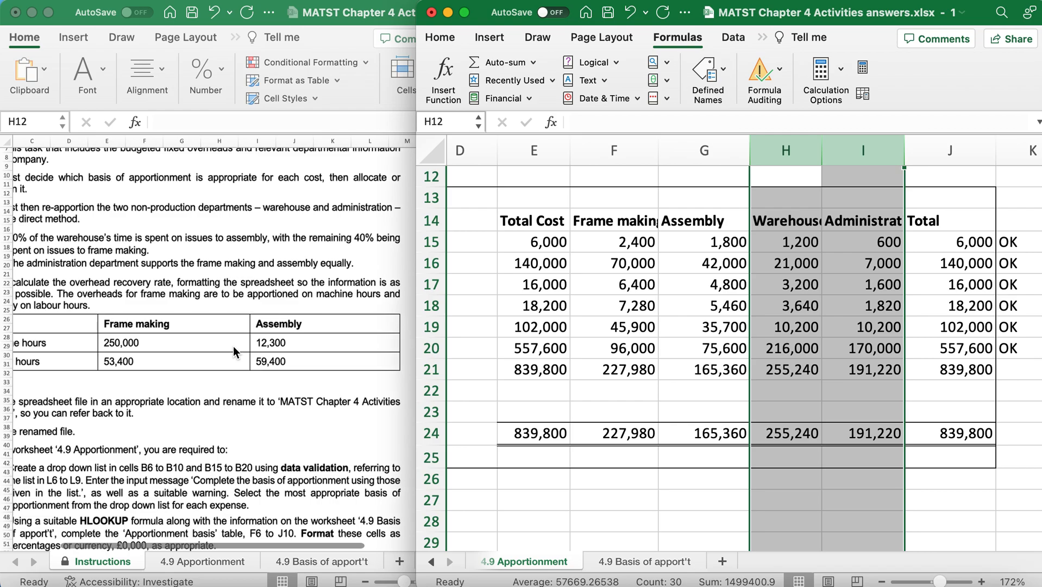
pyautogui.hscroll(-4, 233, 346)
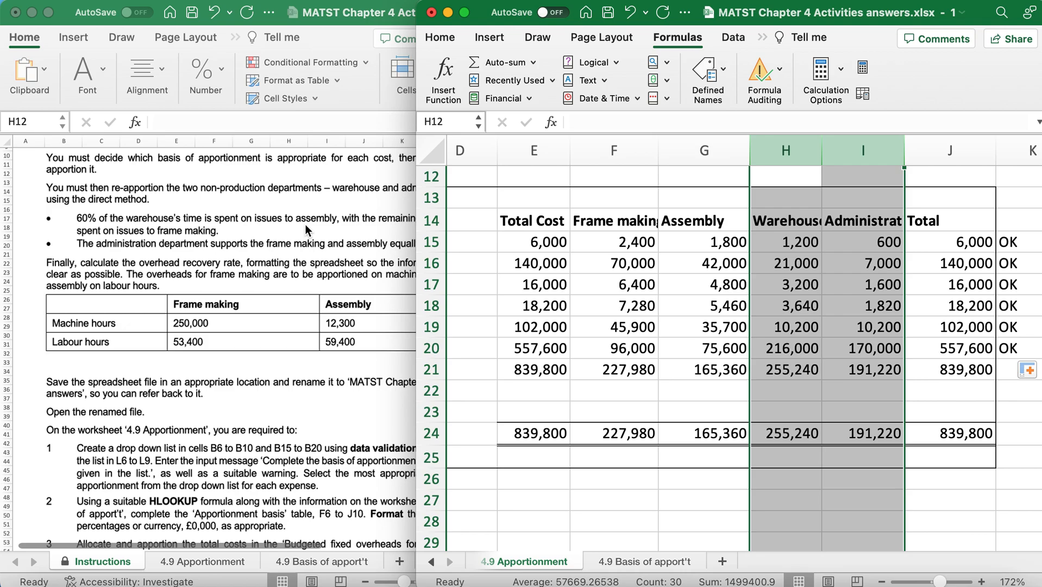
# Check which cells the warehouse total formula in H24 adds up.
pyautogui.click(781, 392)
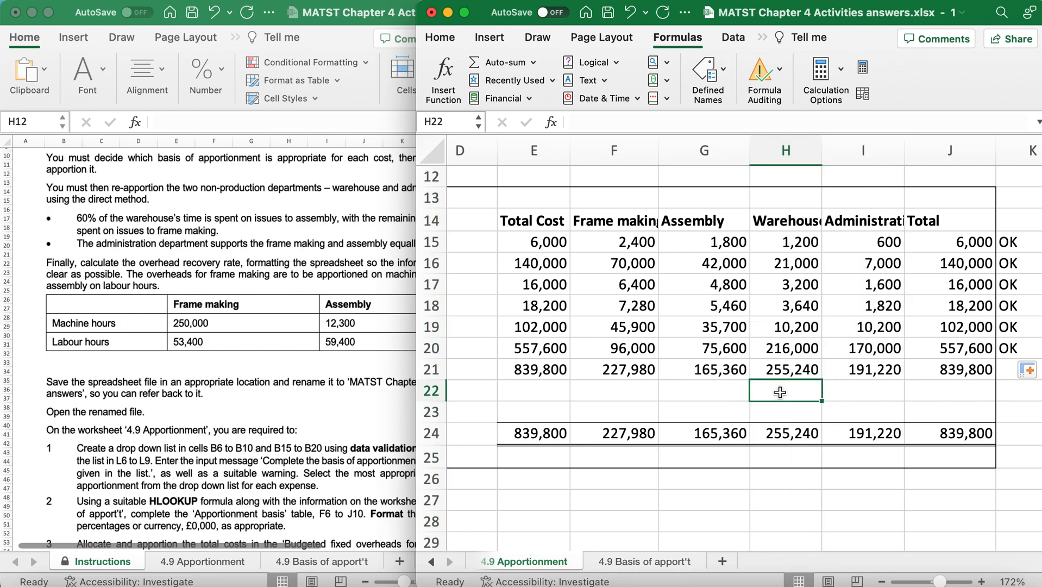
pyautogui.doubleClick(780, 432)
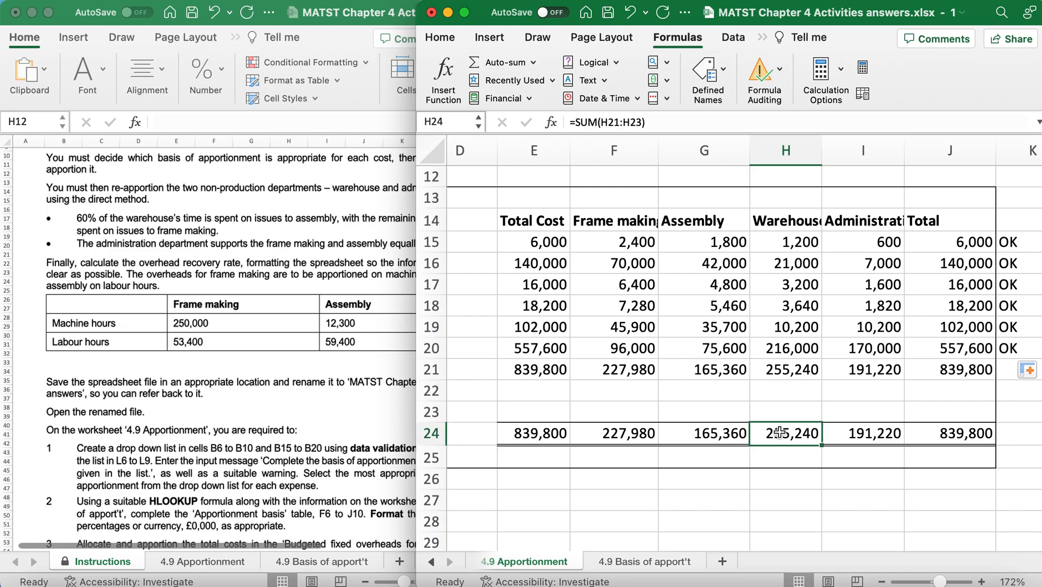
pyautogui.press('Return')
# Try the formula =H21 in H22 for the warehouse re-apportionment.
pyautogui.click(782, 388)
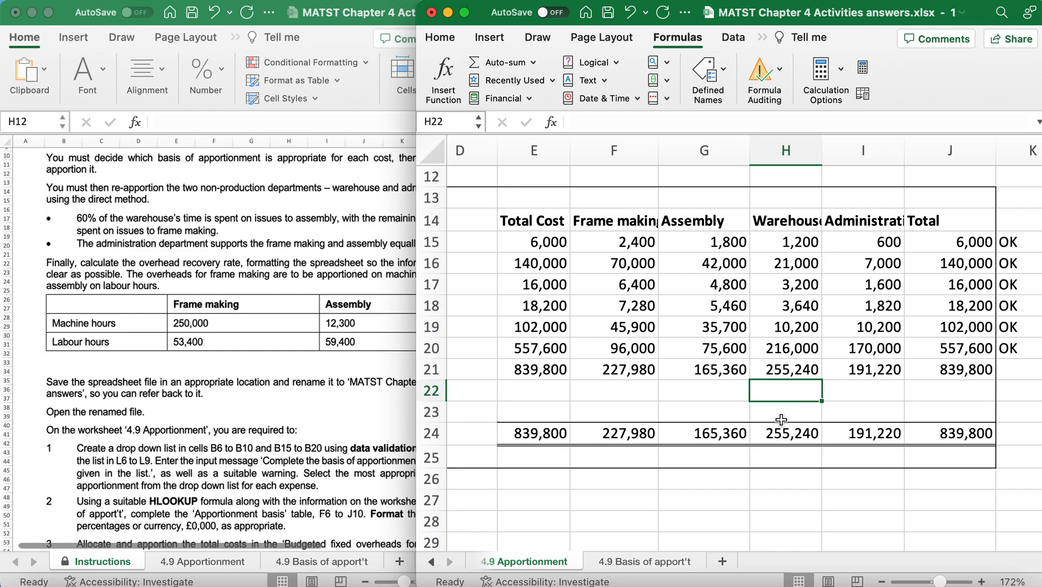
pyautogui.write('=')
pyautogui.click(778, 375)
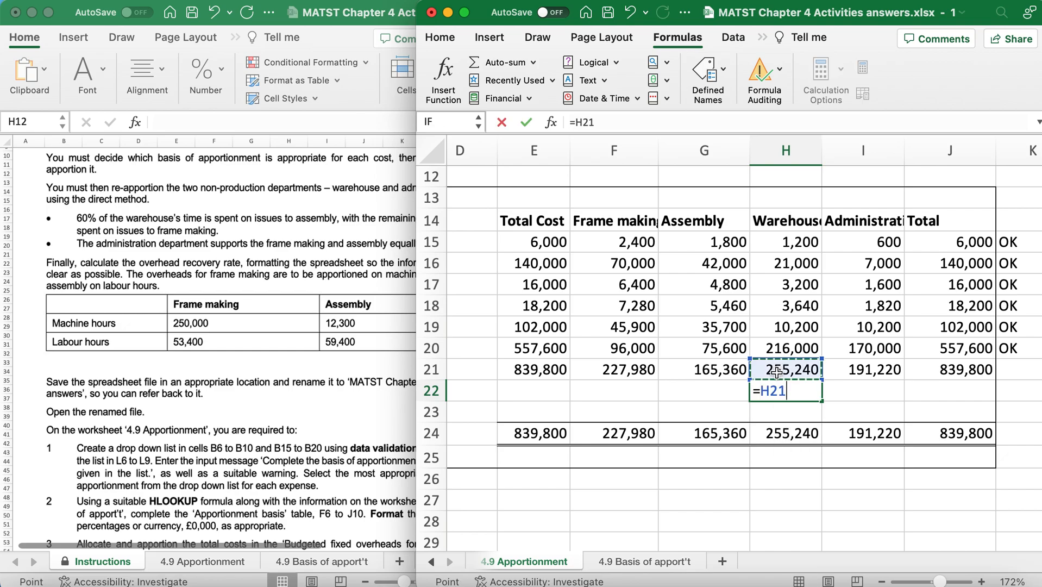
pyautogui.press('Return')
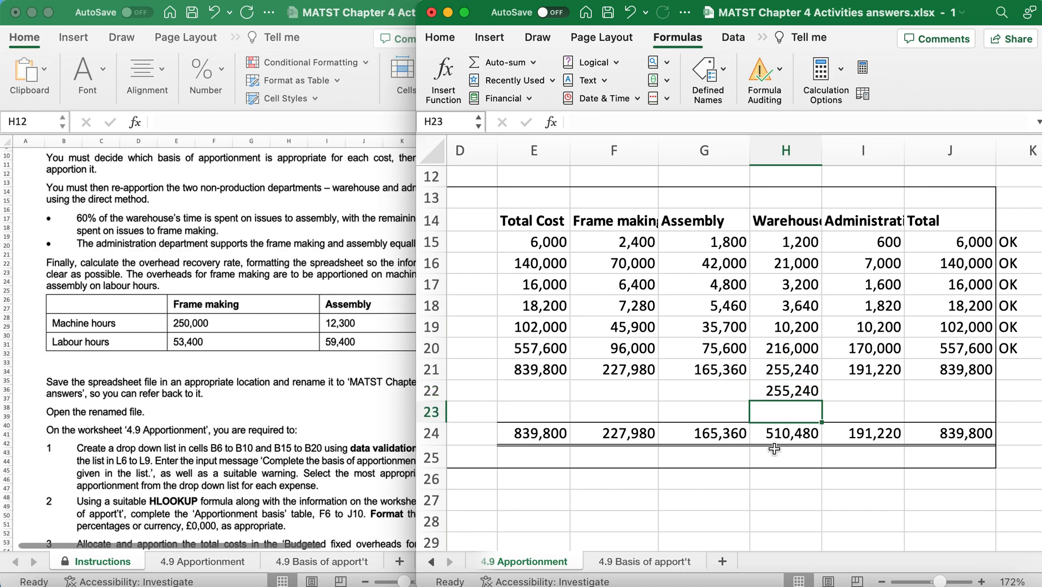
# Change the warehouse re-apportionment in H22 to =-H21 and check the column total in H24.
pyautogui.click(773, 392)
pyautogui.doubleClick(774, 392)
pyautogui.press('BackSpace')
pyautogui.press('BackSpace')
pyautogui.press('BackSpace')
pyautogui.write('-')
pyautogui.click(772, 369)
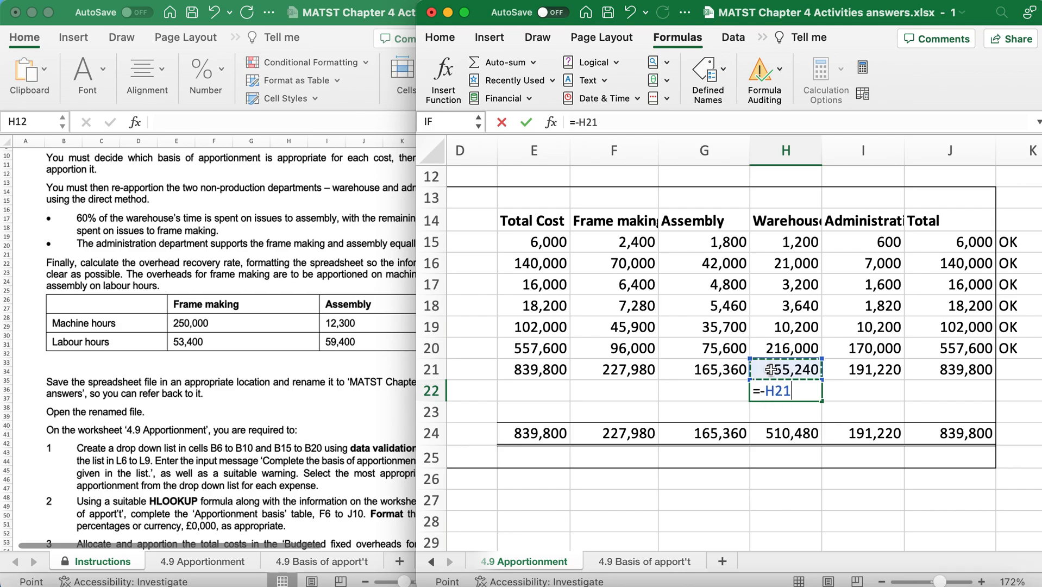
pyautogui.press('Return')
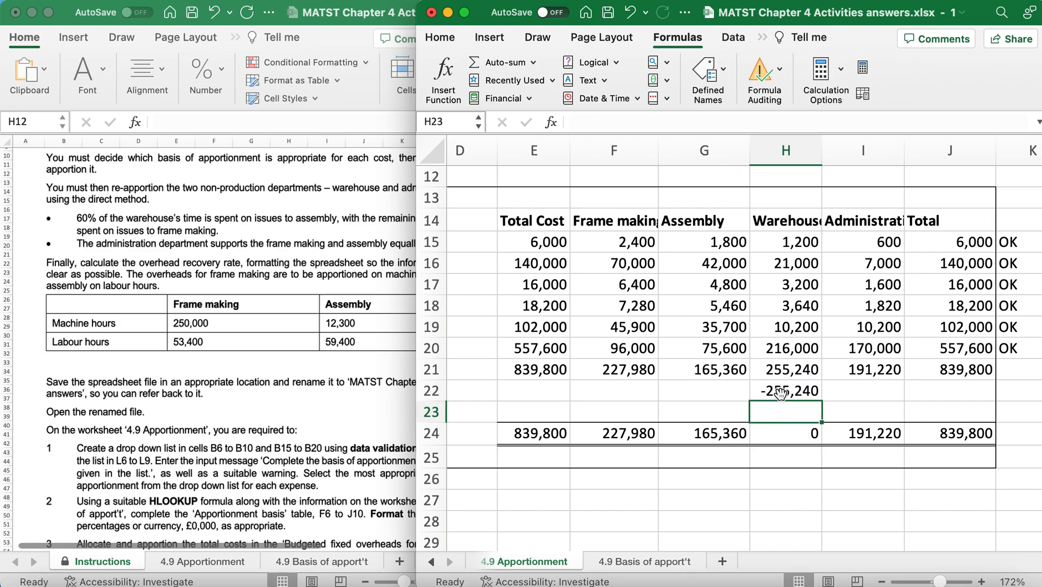
pyautogui.click(799, 436)
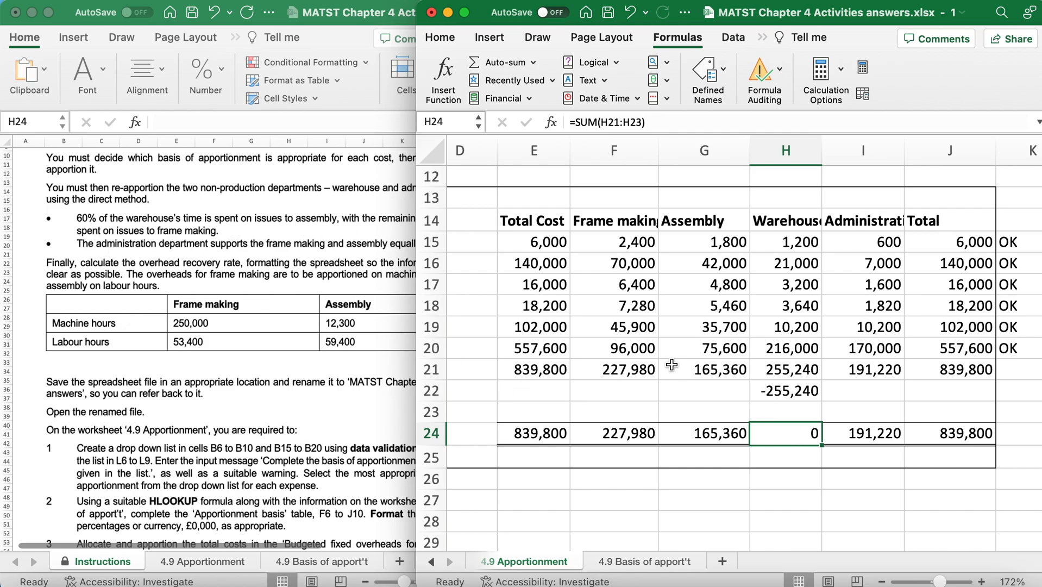
# Re-apportion the warehouse overheads to Assembly by entering =H21*60% in G22.
pyautogui.click(716, 392)
pyautogui.write('=')
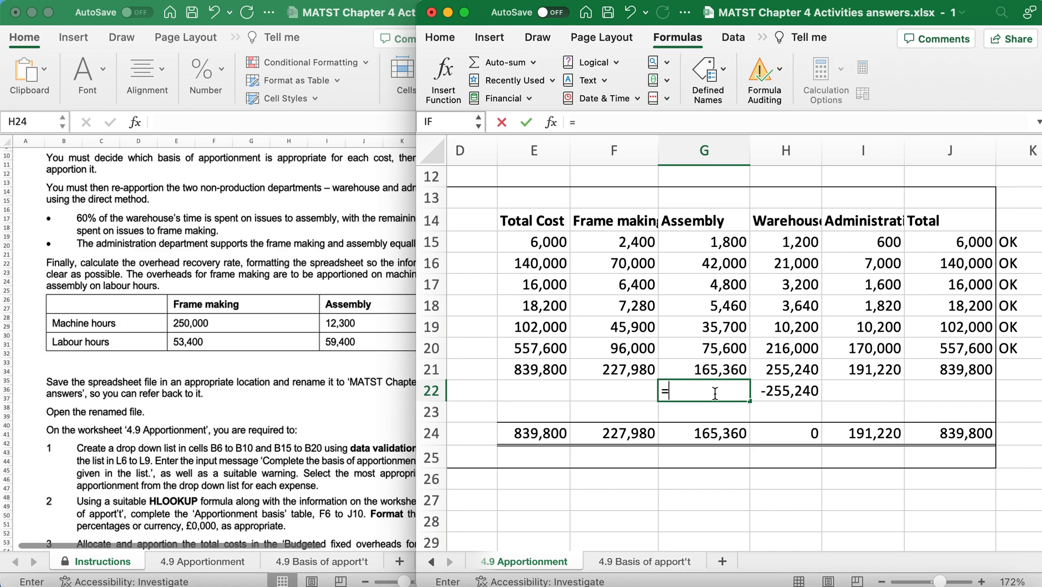
pyautogui.click(793, 370)
pyautogui.write('*60')
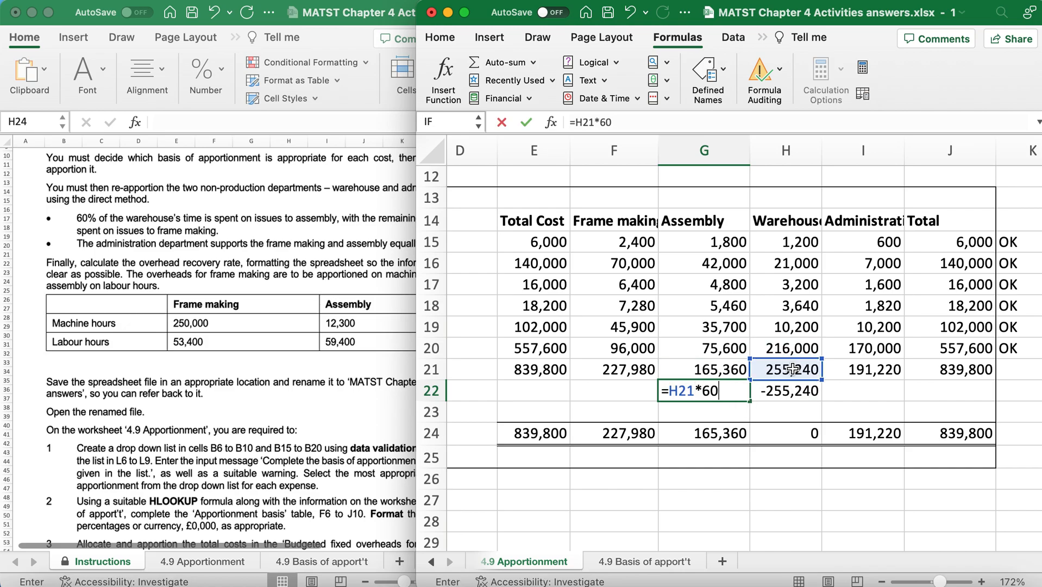
pyautogui.write('%')
pyautogui.press('Return')
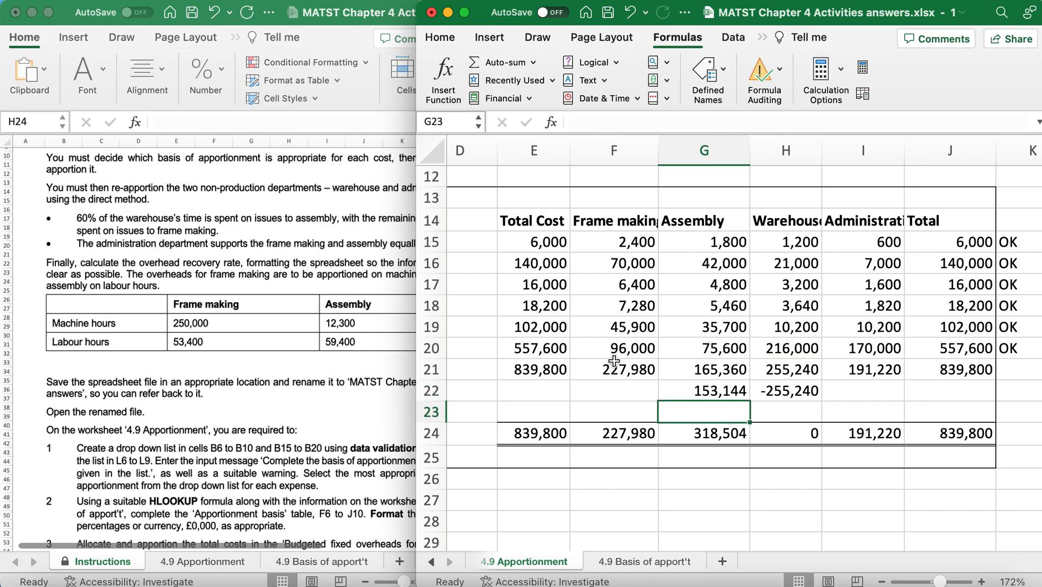
# Re-apportion the warehouse overheads to Frame making by entering =H21*40% in F22.
pyautogui.click(632, 389)
pyautogui.write('=')
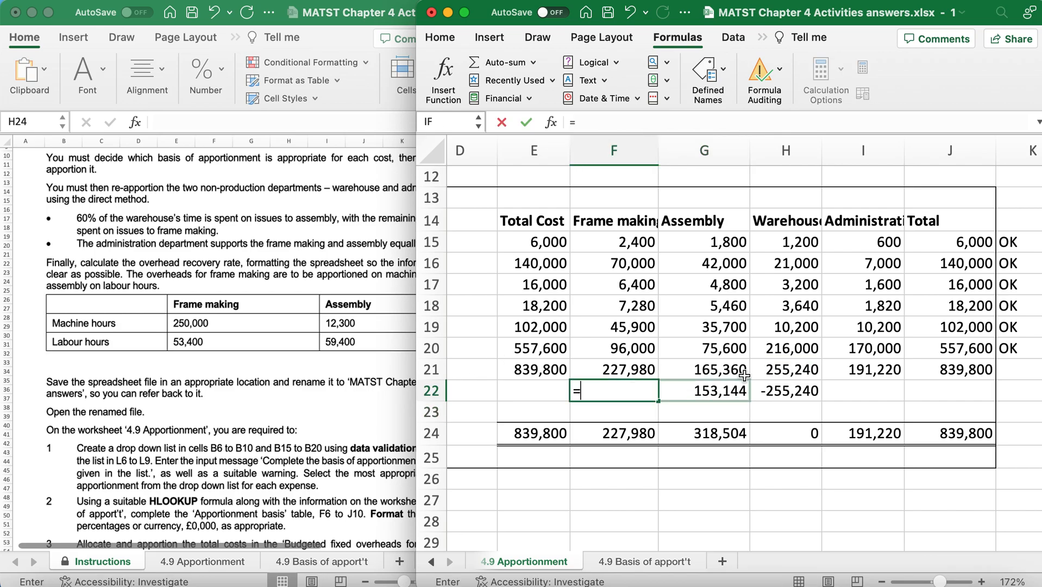
pyautogui.click(802, 370)
pyautogui.write('*')
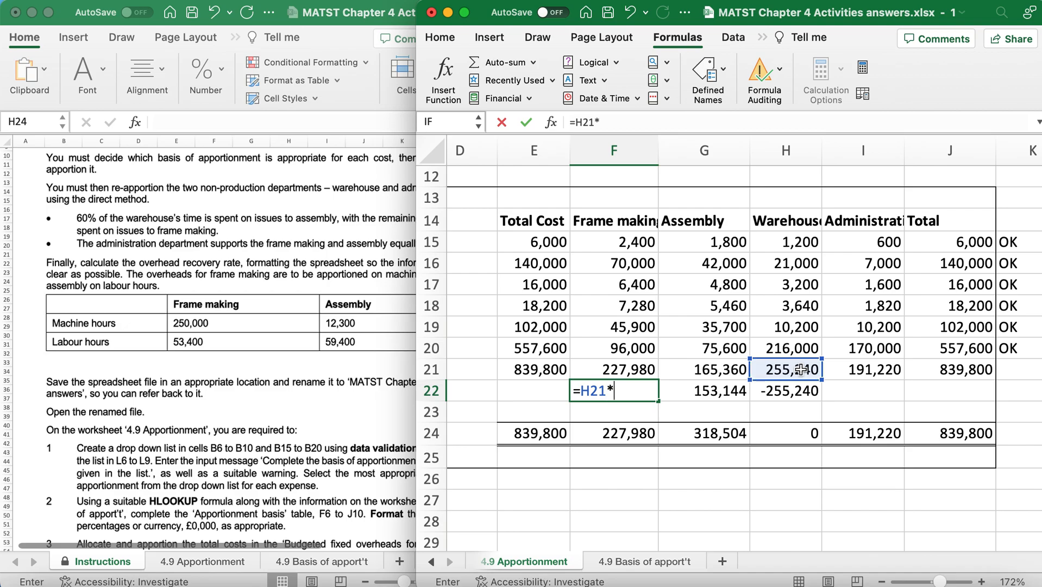
pyautogui.write('40%')
pyautogui.press('Return')
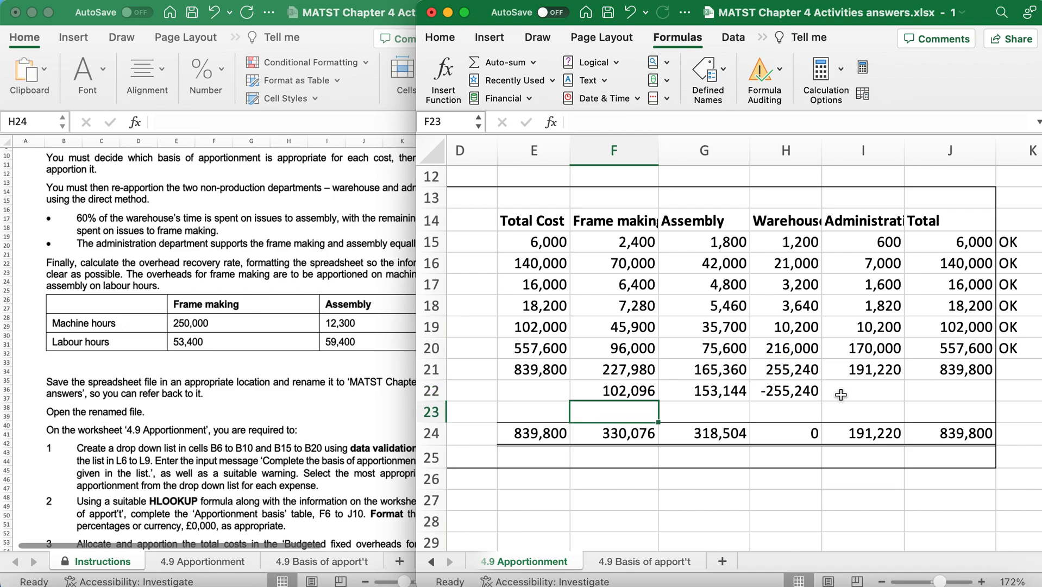
pyautogui.click(859, 371)
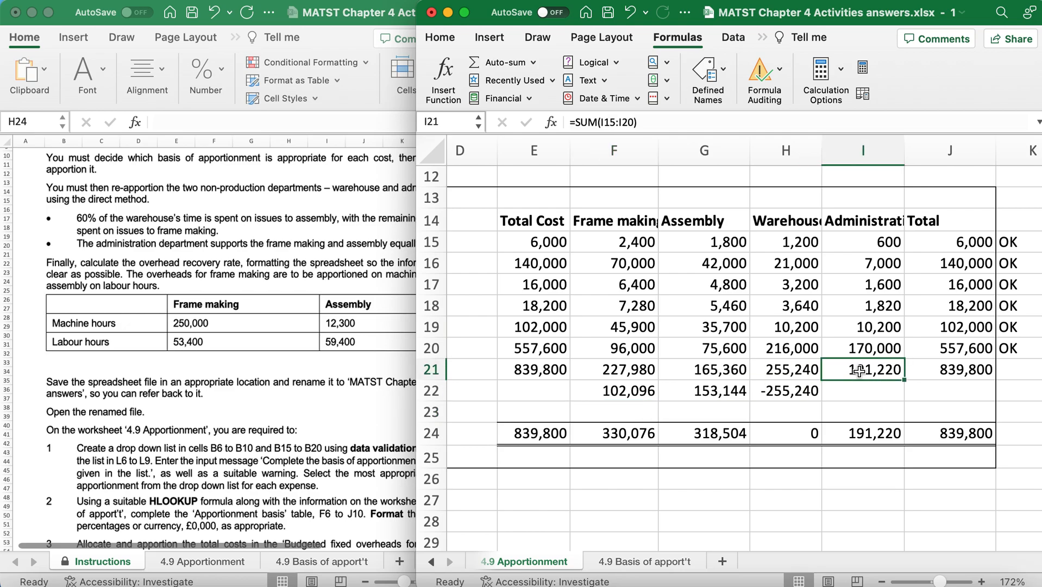
pyautogui.click(779, 368)
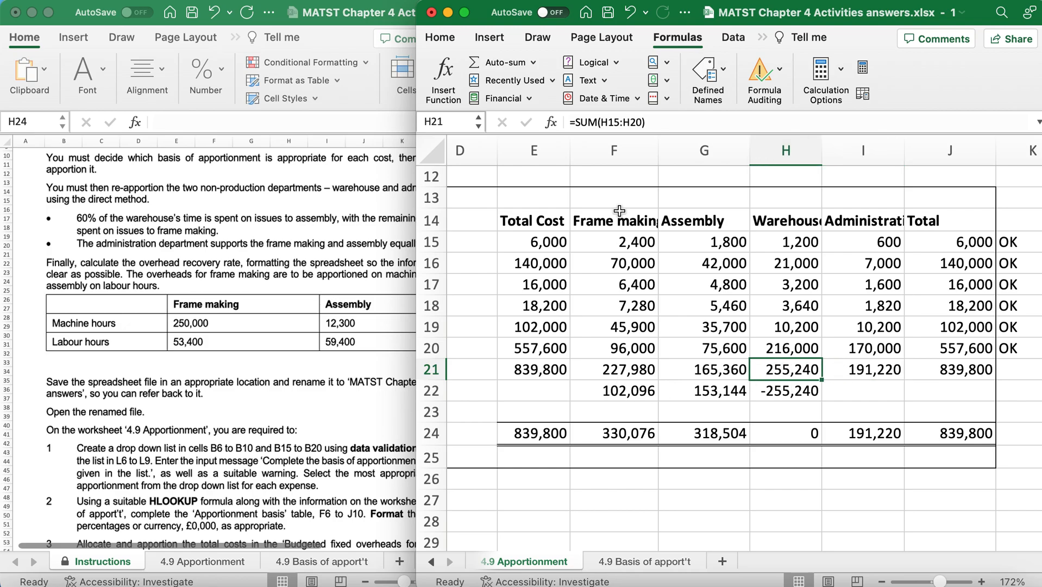
pyautogui.moveTo(612, 151); pyautogui.dragTo(711, 148)
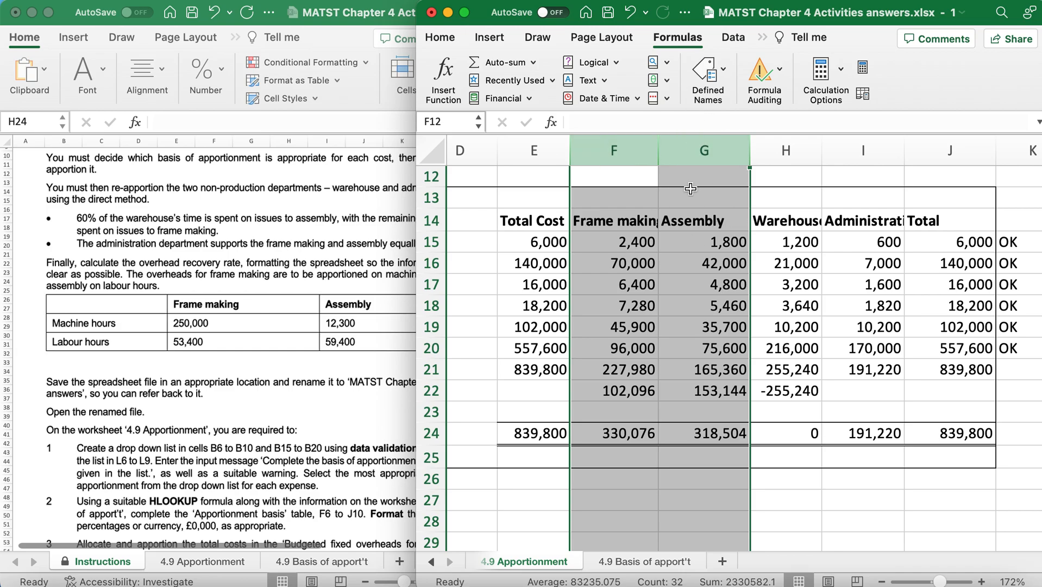
pyautogui.click(853, 150)
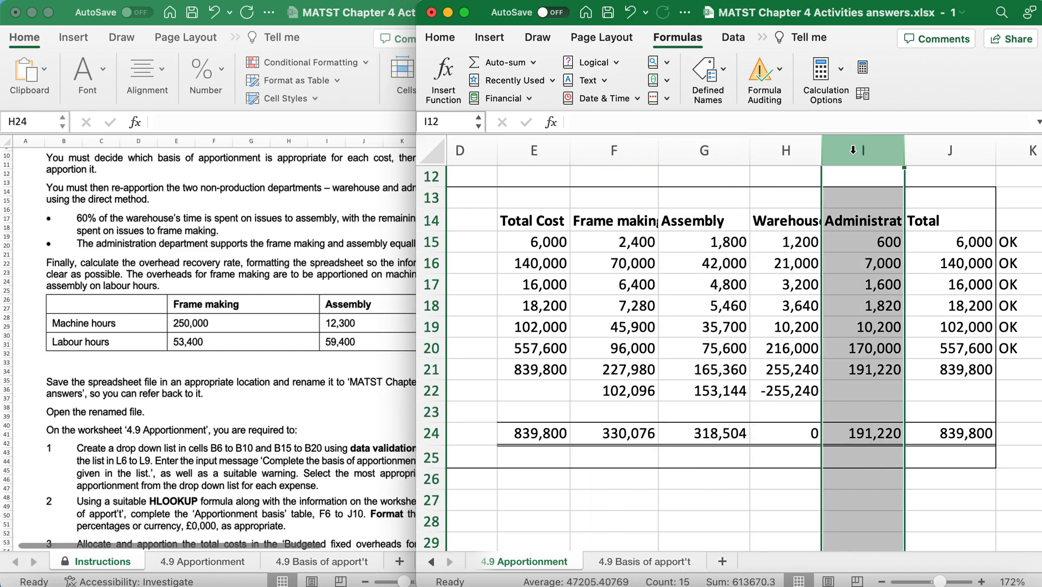
pyautogui.moveTo(722, 391); pyautogui.dragTo(600, 393)
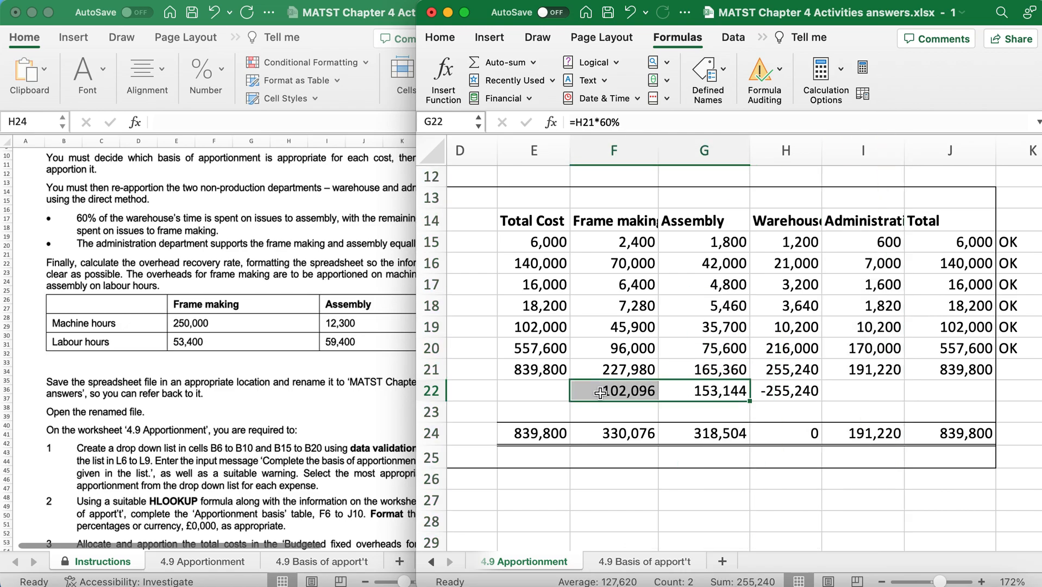
# Clear the administration overheads out of their own column by entering =-I21 in I23.
pyautogui.click(864, 411)
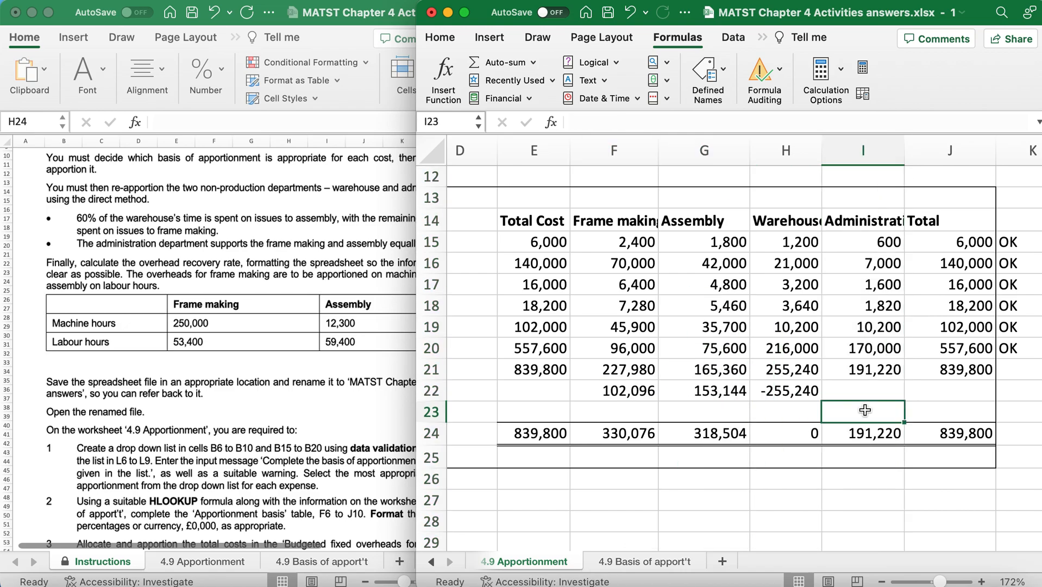
pyautogui.write('=')
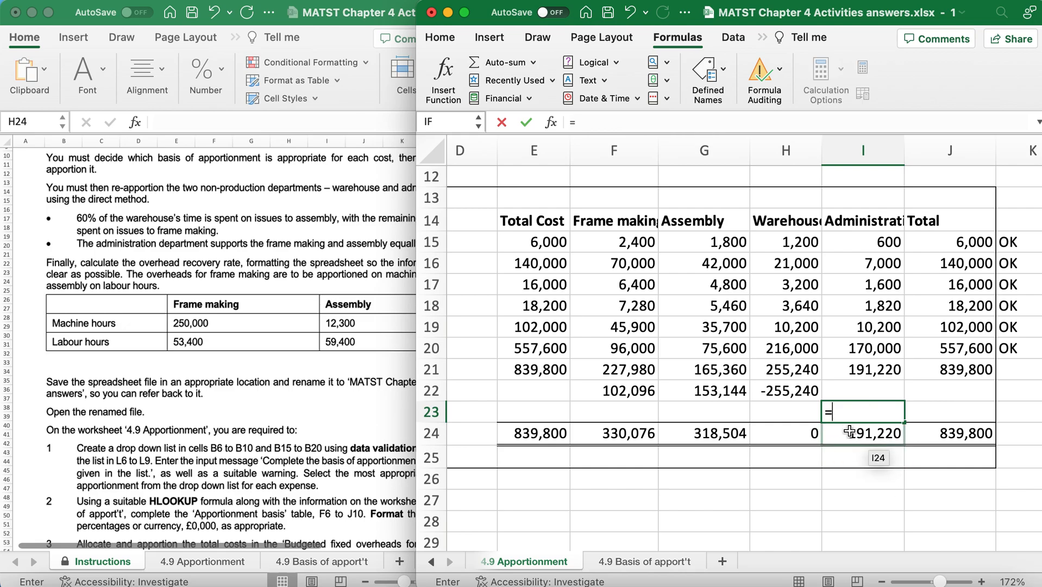
pyautogui.write('-')
pyautogui.click(863, 369)
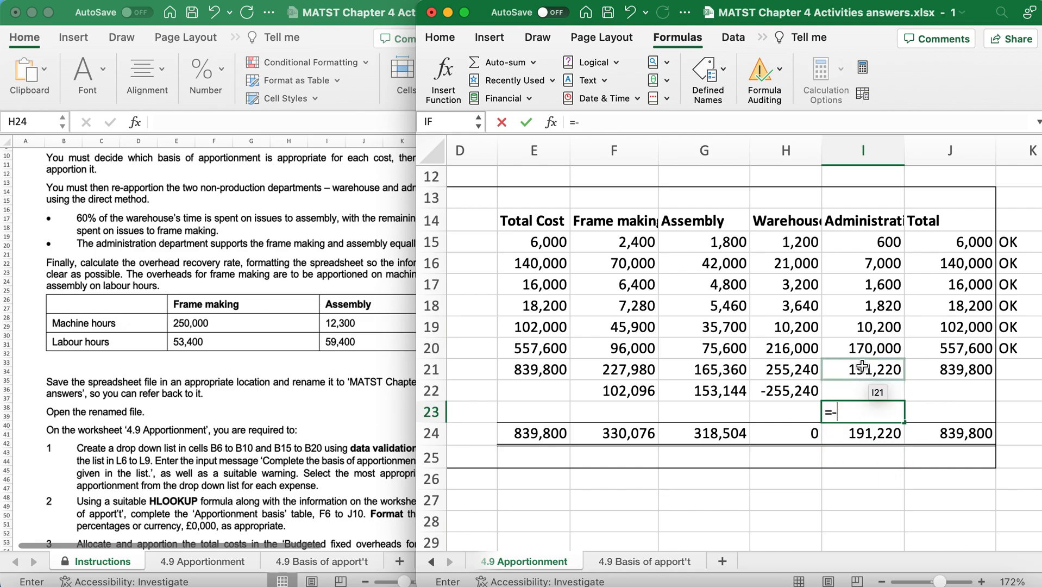
pyautogui.press('Return')
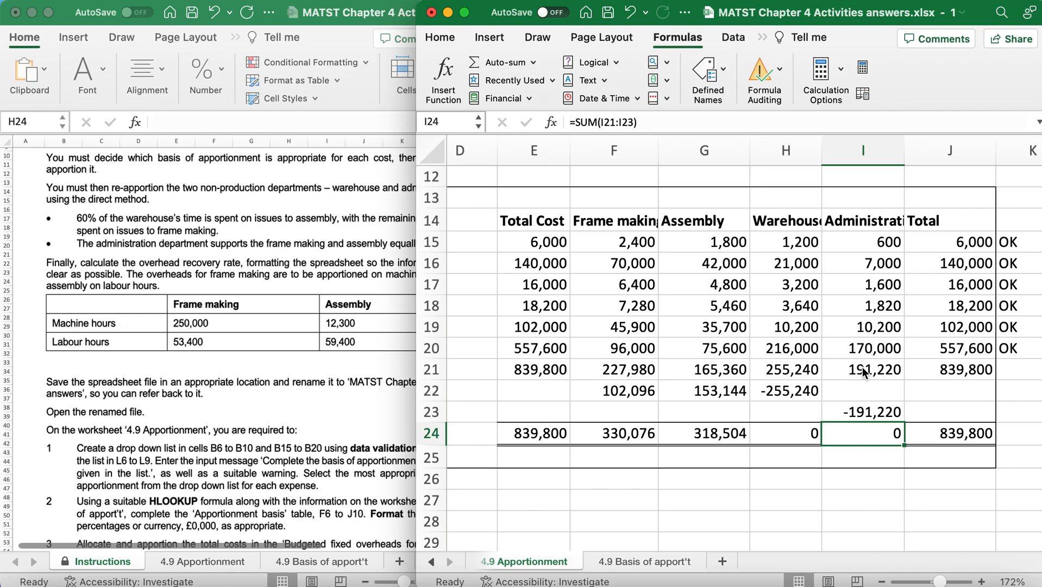
# Re-apportion half of the administration overheads to Assembly by entering =I21*50% in G23.
pyautogui.scroll(-1, 206, 358)
pyautogui.hscroll(1, 206, 358)
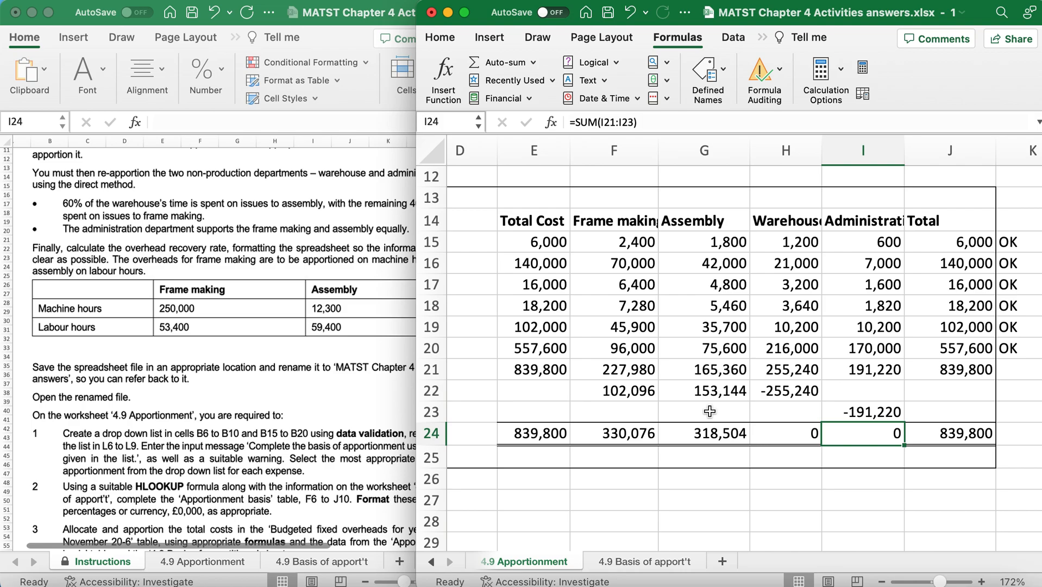
pyautogui.click(687, 411)
pyautogui.write('=')
pyautogui.click(877, 368)
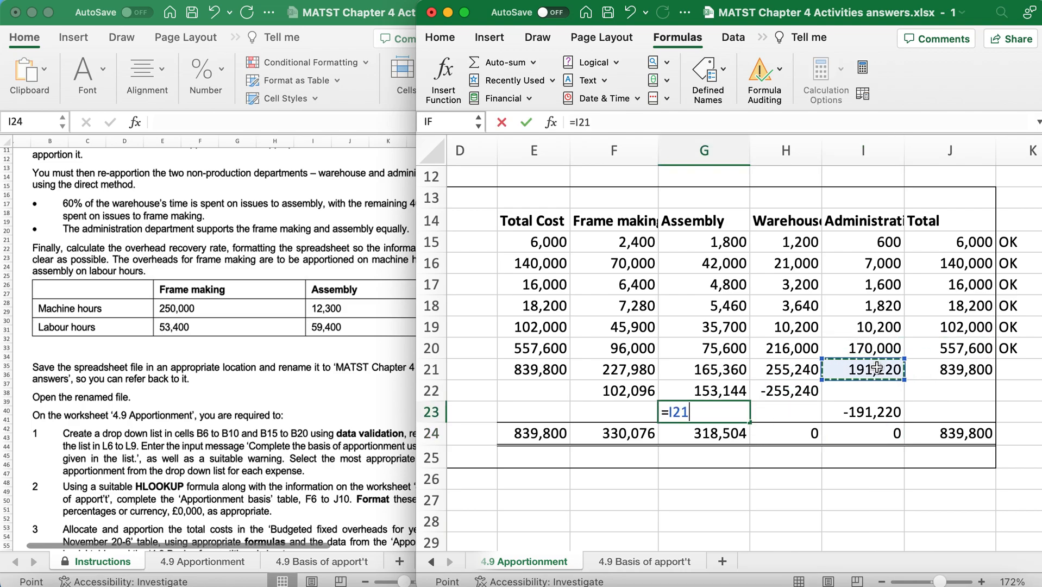
pyautogui.write('*50%')
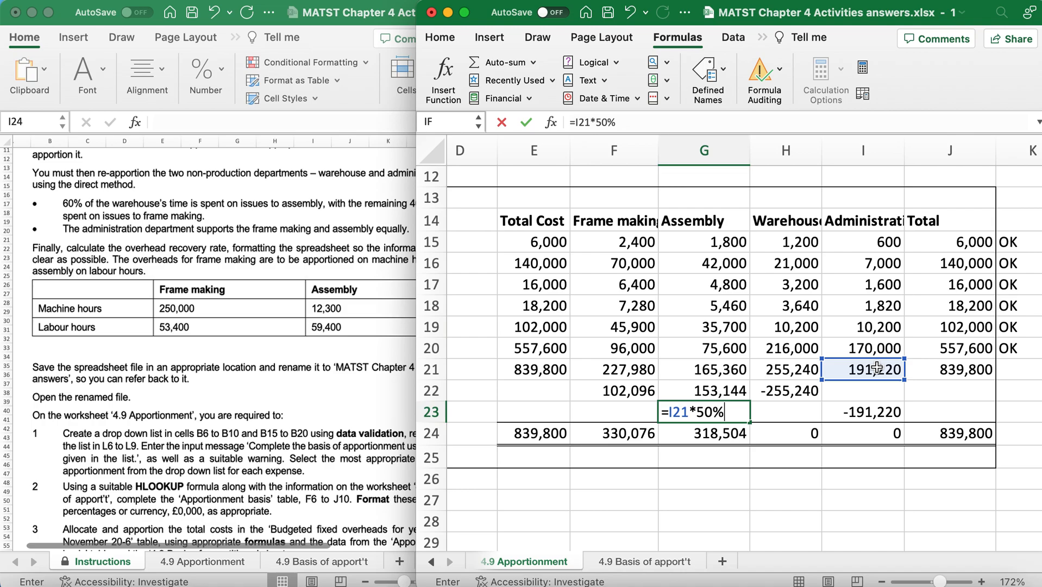
pyautogui.press('Return')
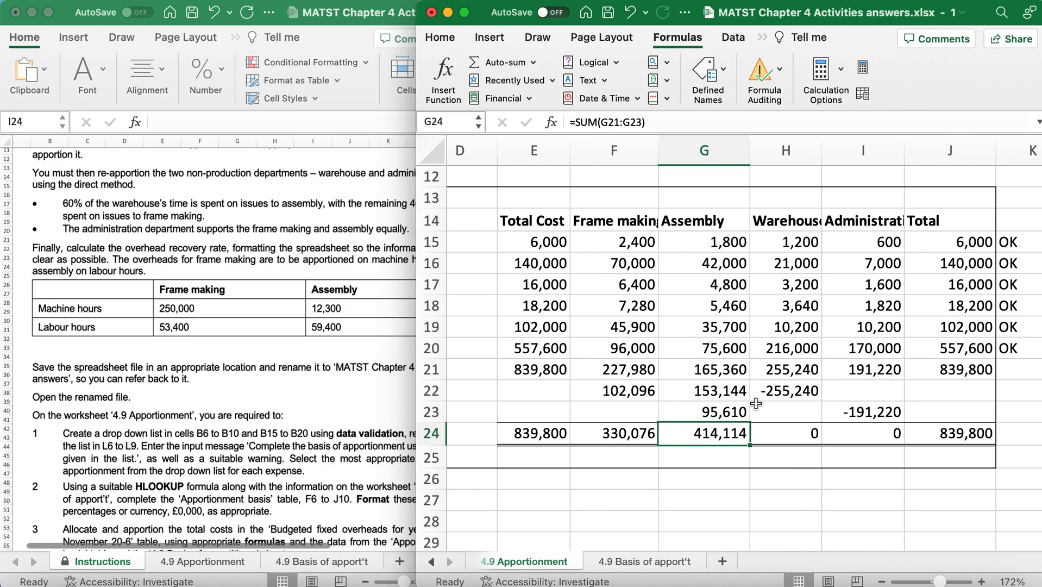
# Re-apportion the other half of administration to Frame making with =I21*50% in F23, and check the grand total formula in J24.
pyautogui.click(607, 412)
pyautogui.write('=')
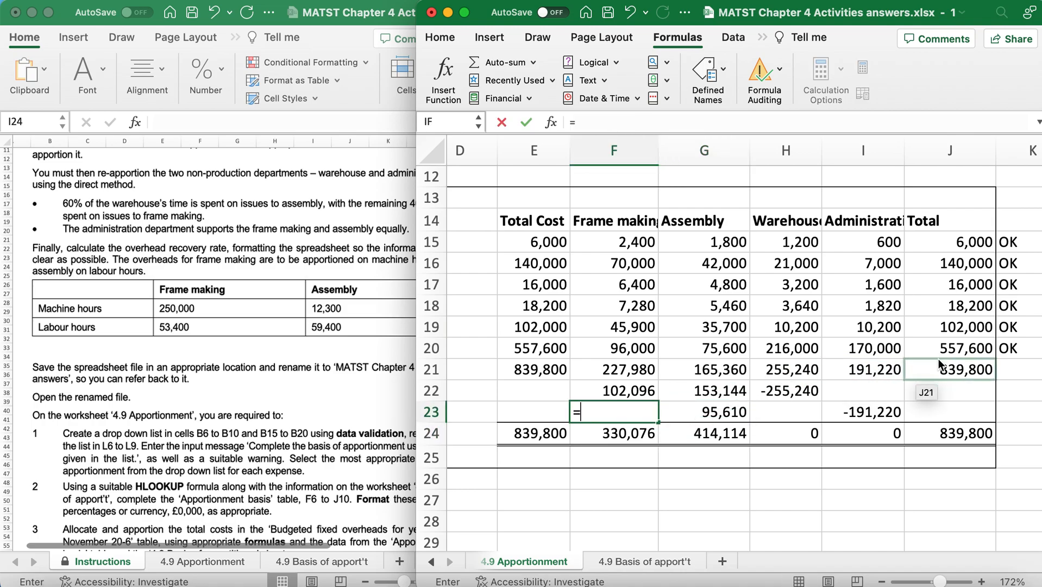
pyautogui.click(894, 369)
pyautogui.write('*50%')
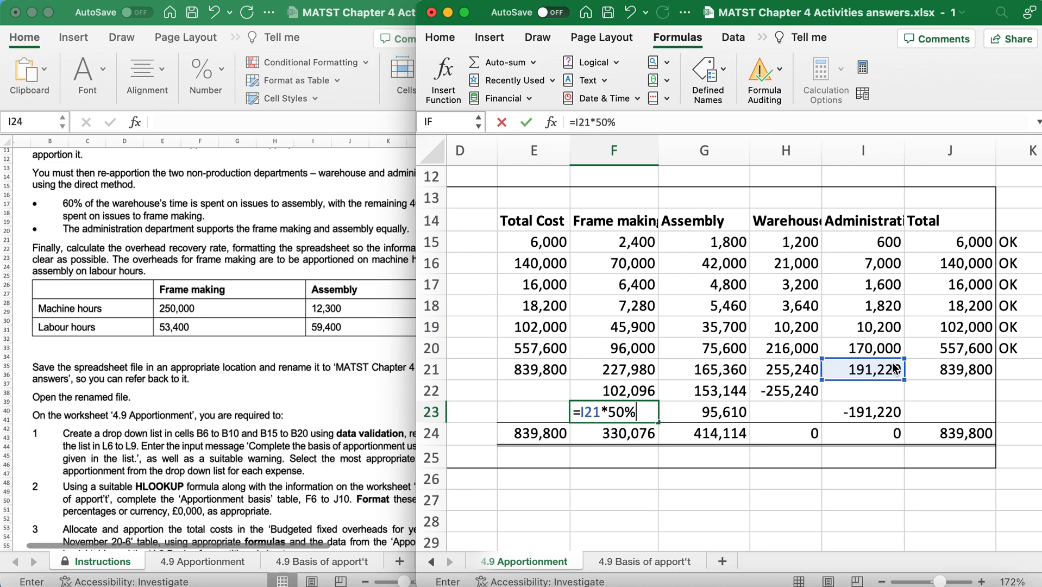
pyautogui.press('Return')
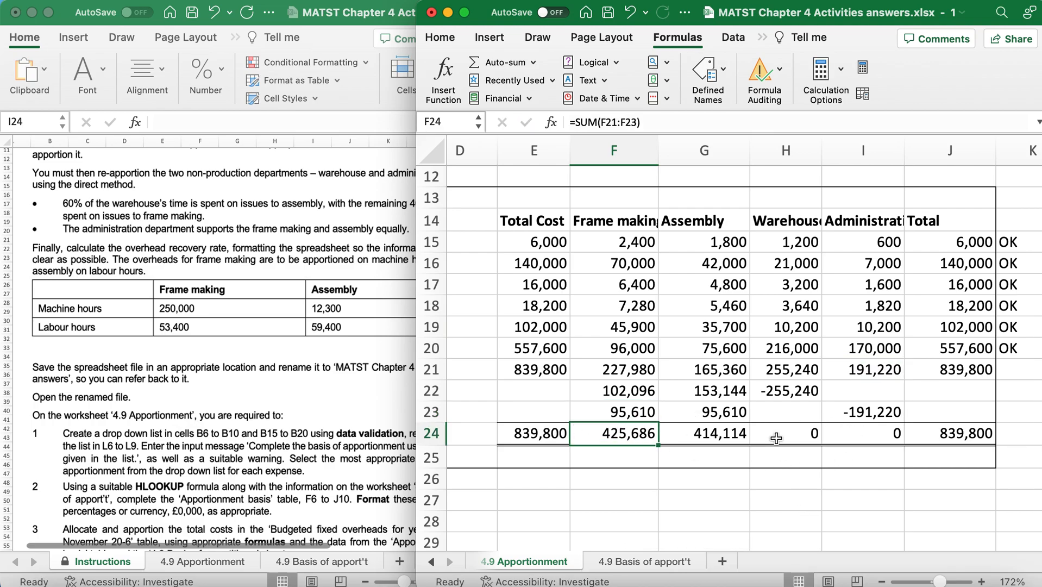
pyautogui.click(978, 436)
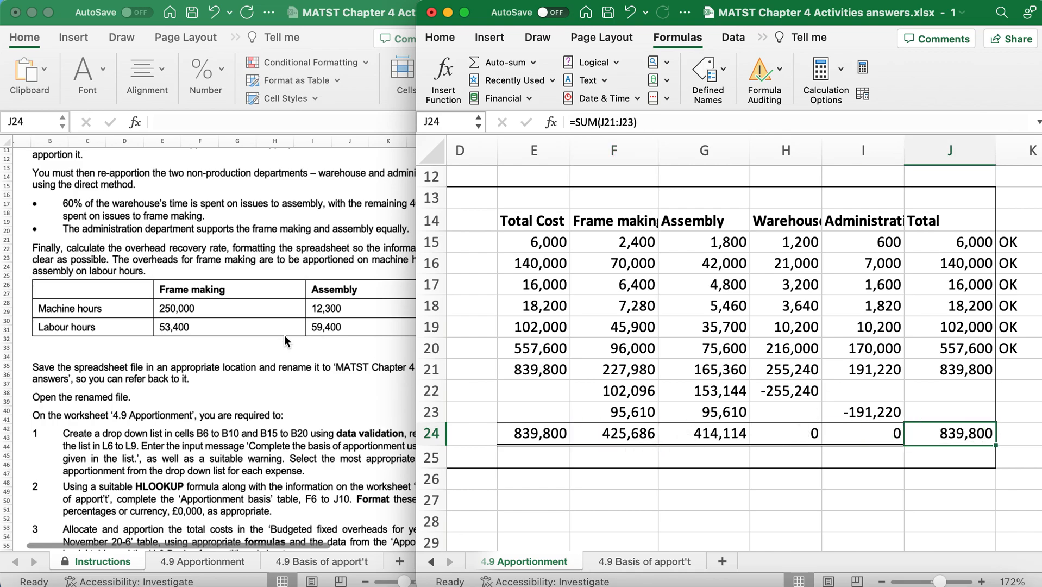
# Review the instructions and the machine and labour hours for the overhead recovery rates, and locate the Overhead Recovery Rate table on the apportionment worksheet.
pyautogui.scroll(-10, 284, 334)
pyautogui.scroll(-5, 285, 335)
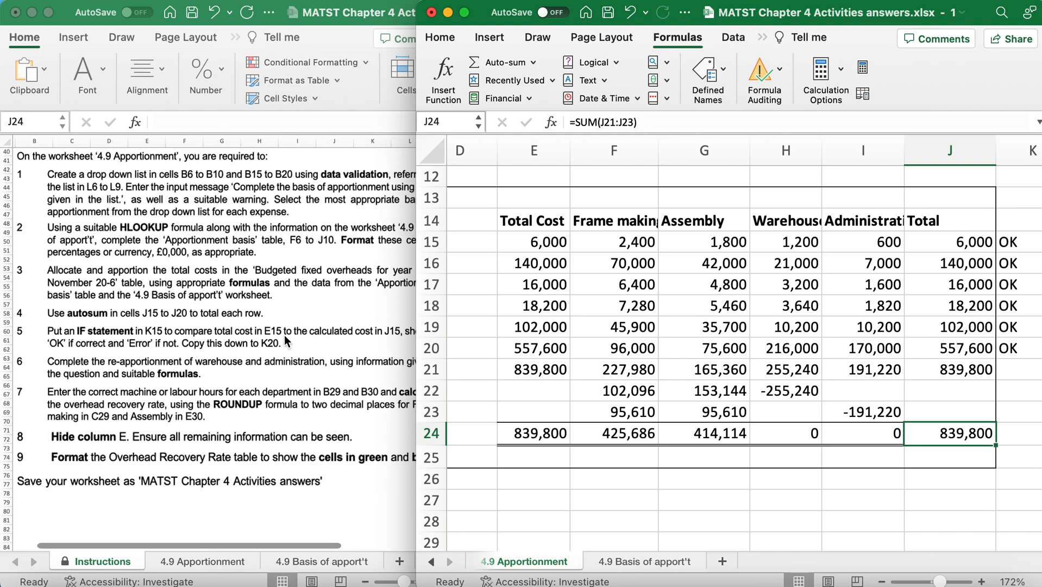
pyautogui.hscroll(1, 284, 339)
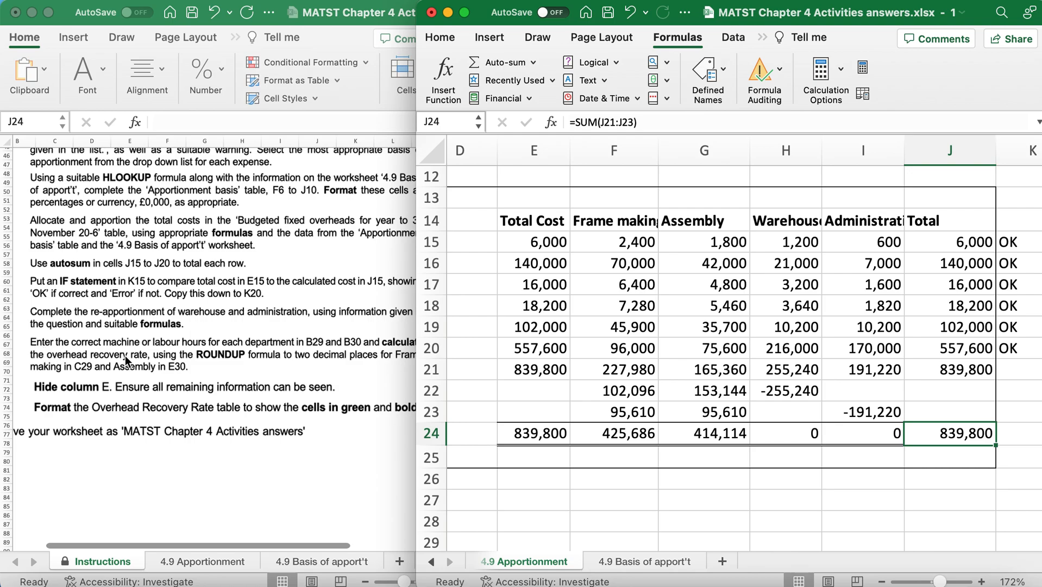
pyautogui.scroll(8, 178, 473)
pyautogui.hscroll(-1, 177, 473)
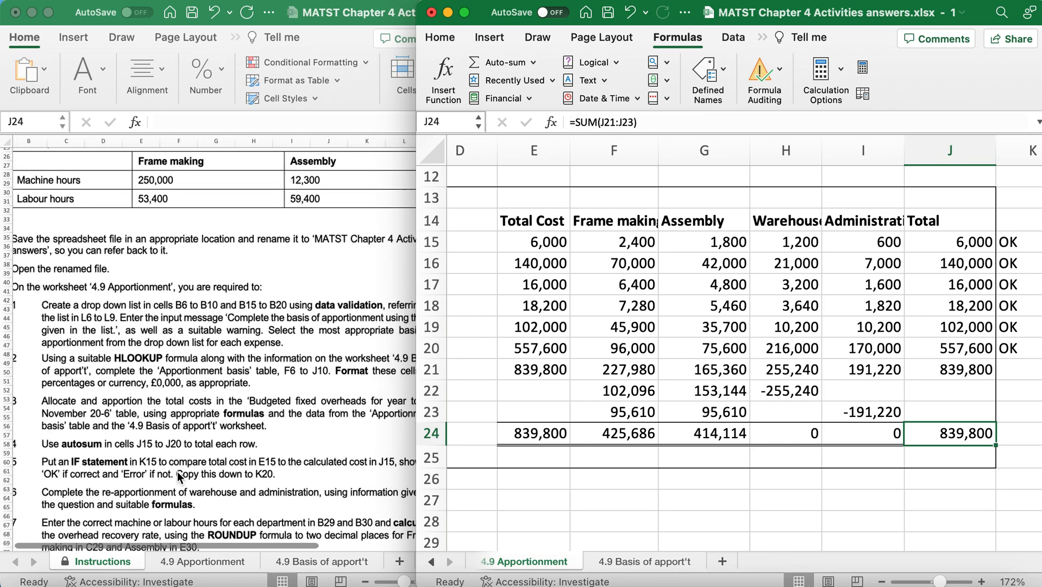
pyautogui.hscroll(1, 177, 471)
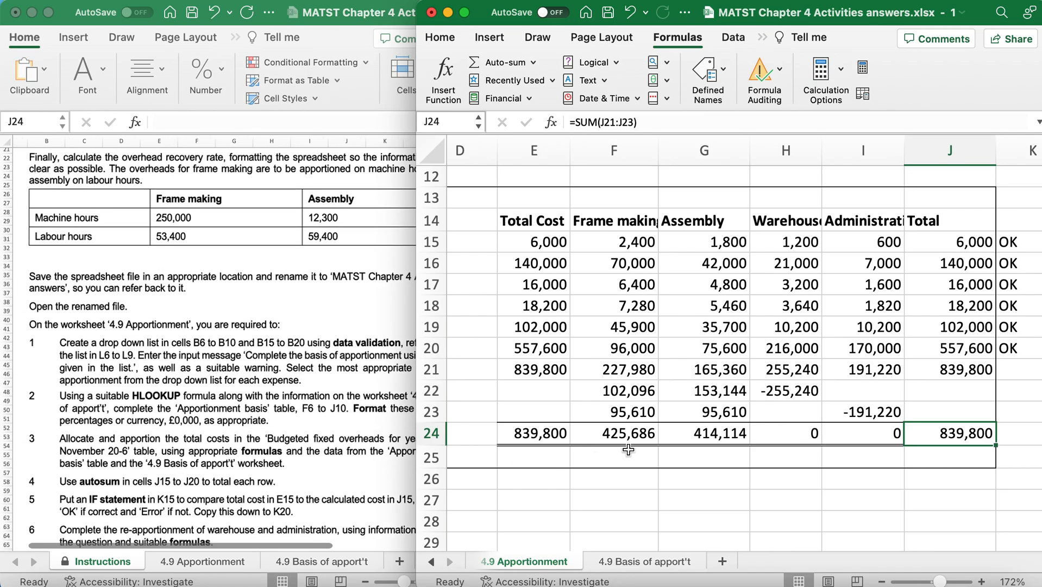
pyautogui.hscroll(-10, 628, 449)
pyautogui.scroll(-3, 628, 449)
pyautogui.hscroll(6, 628, 449)
pyautogui.hscroll(-4, 628, 450)
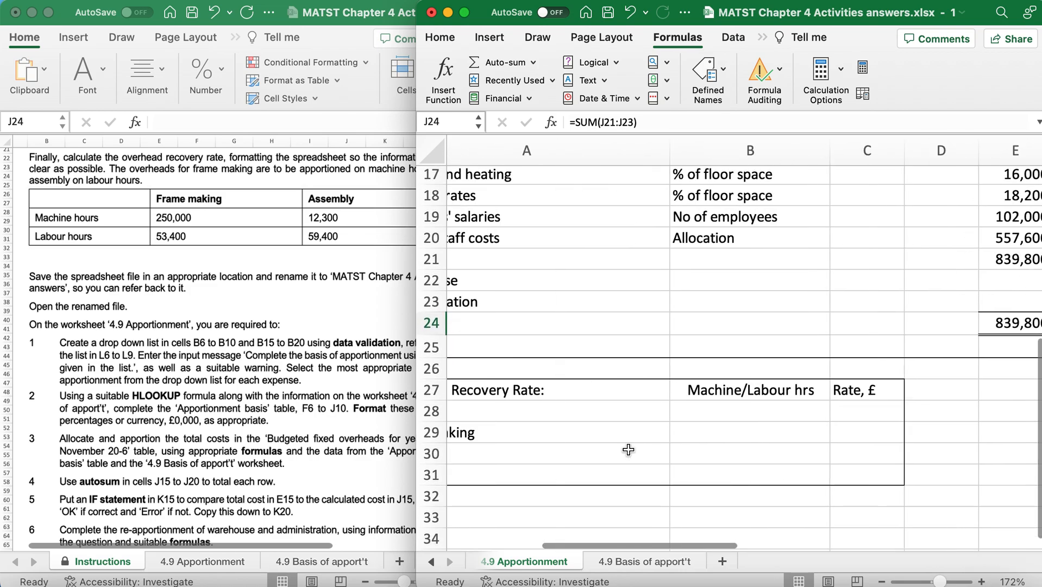
pyautogui.hscroll(-2, 628, 449)
pyautogui.scroll(2, 69, 306)
pyautogui.scroll(-5, 69, 306)
pyautogui.scroll(-3, 69, 306)
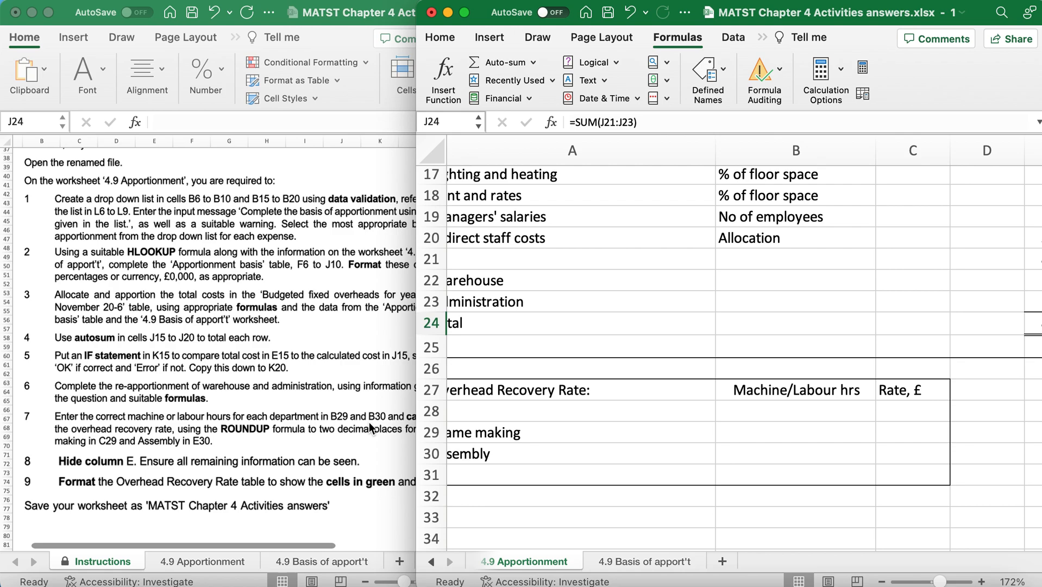
# Check the hours table in the instructions and enter Frame making's machine hours, 250000, in B29 of the Overhead Recovery Rate table.
pyautogui.scroll(10, 120, 274)
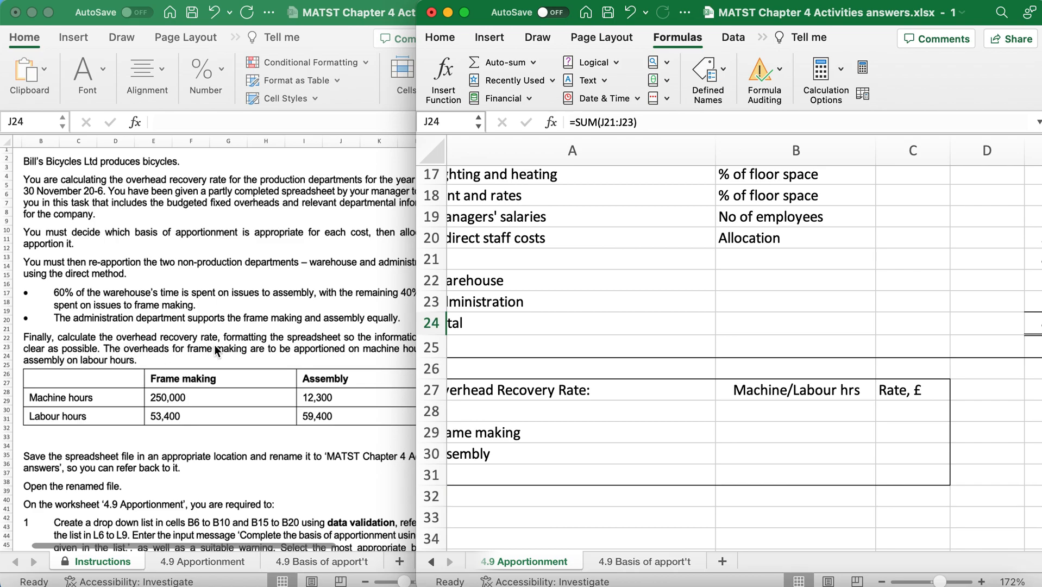
pyautogui.hscroll(3, 301, 342)
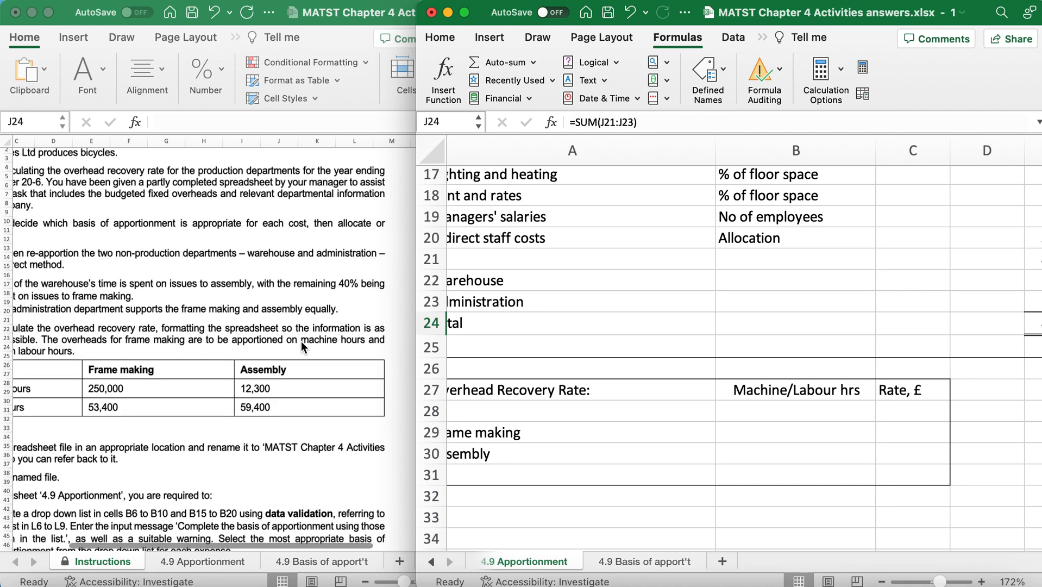
pyautogui.hscroll(-3, 131, 371)
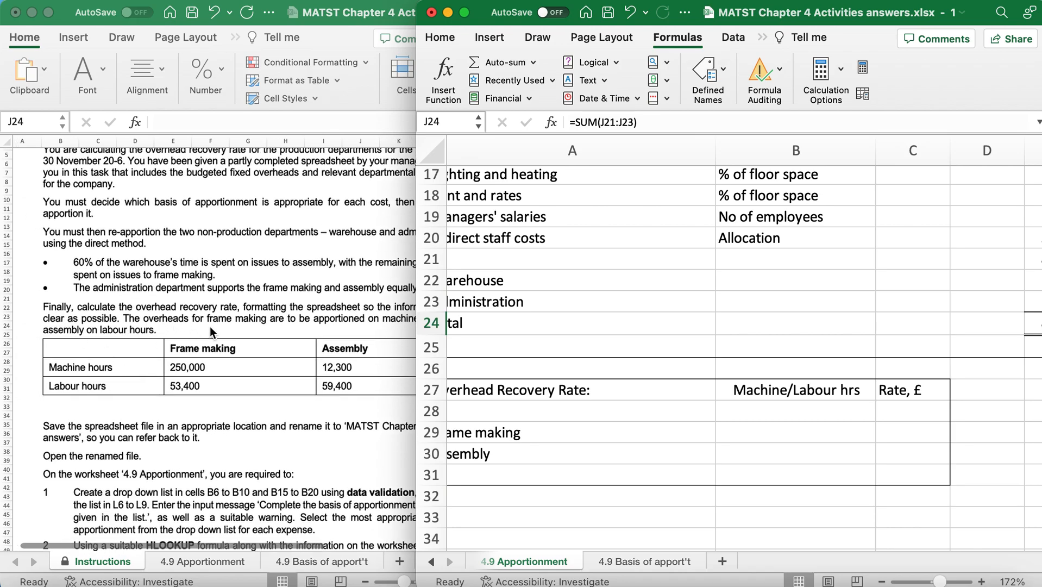
pyautogui.hscroll(3, 273, 324)
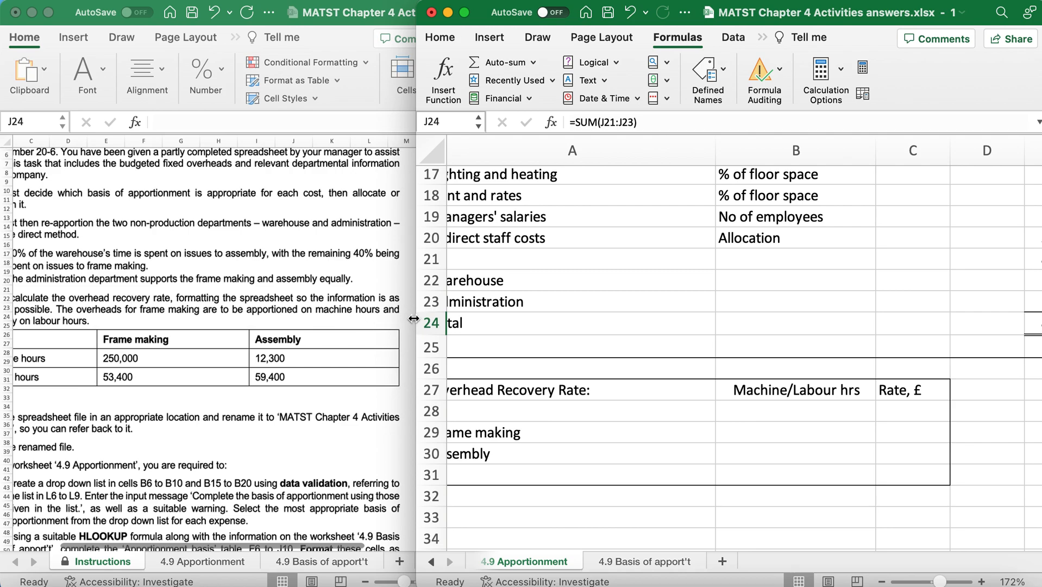
pyautogui.hscroll(-2, 793, 458)
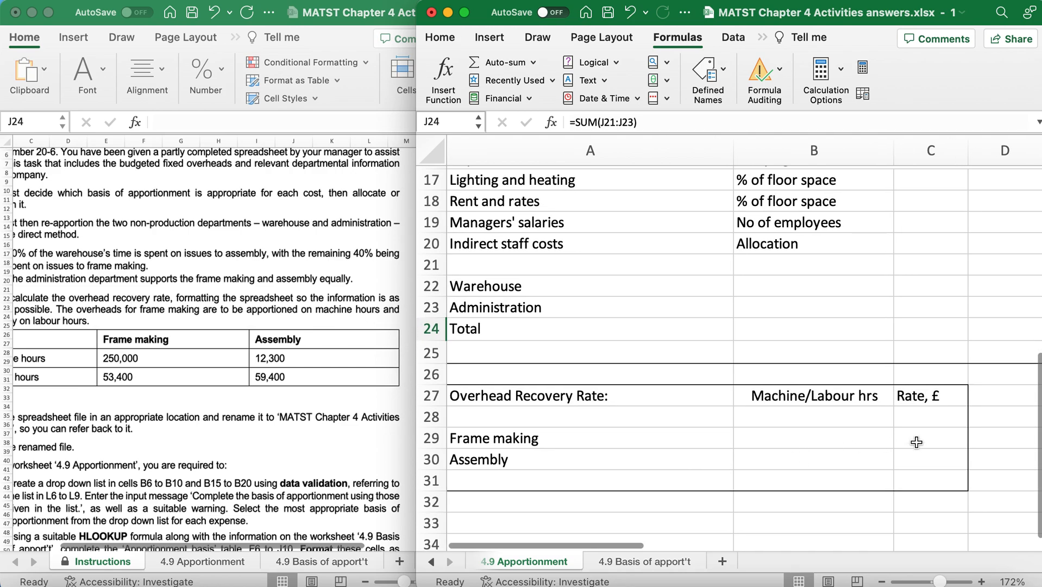
pyautogui.click(817, 439)
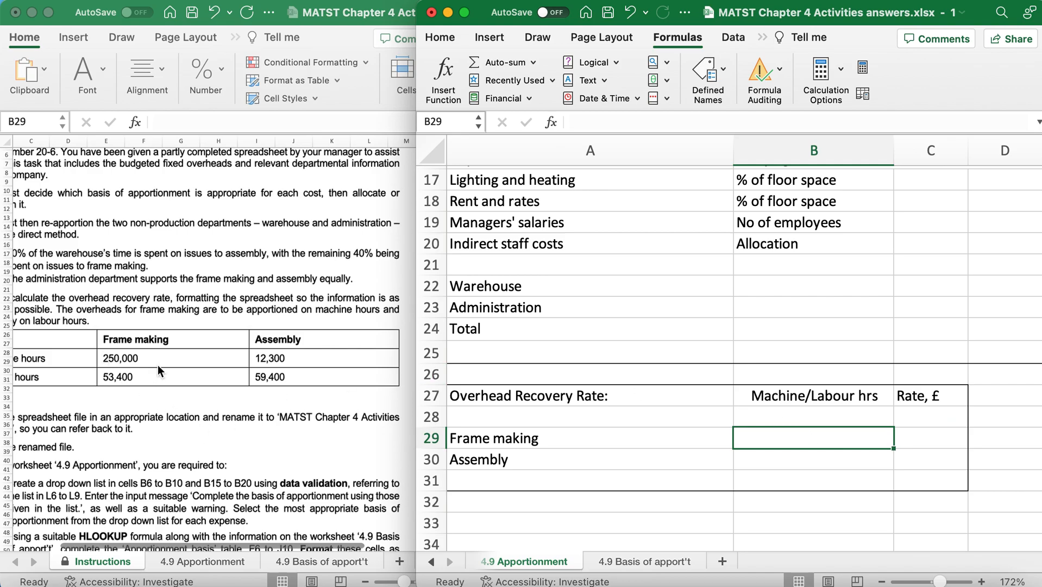
pyautogui.hscroll(-3, 158, 365)
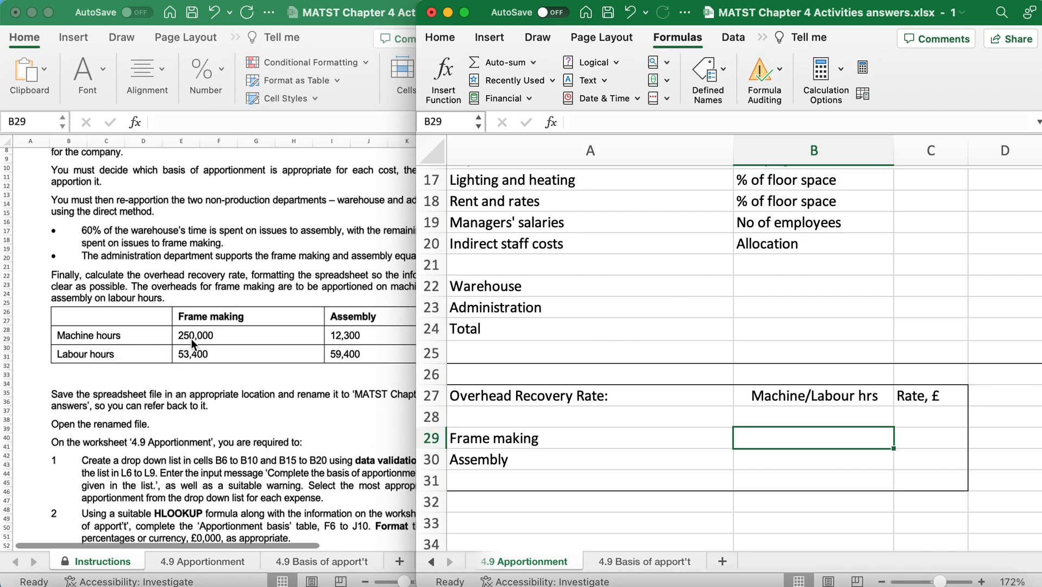
pyautogui.write('250000')
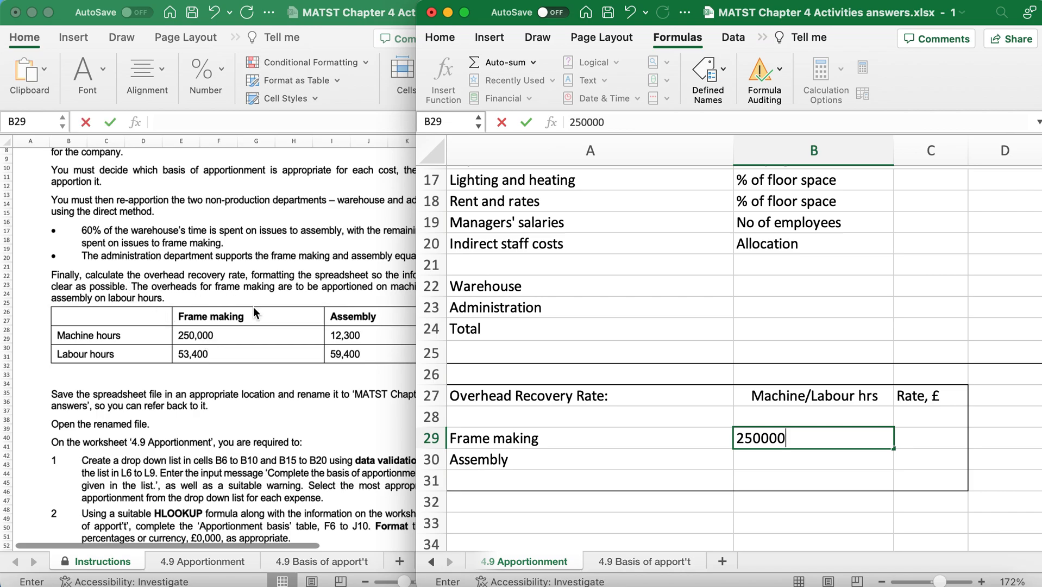
# Enter Assembly's labour hours, 59400, in B30 of the Overhead Recovery Rate table.
pyautogui.scroll(-2, 253, 306)
pyautogui.hscroll(2, 254, 306)
pyautogui.scroll(-1, 254, 306)
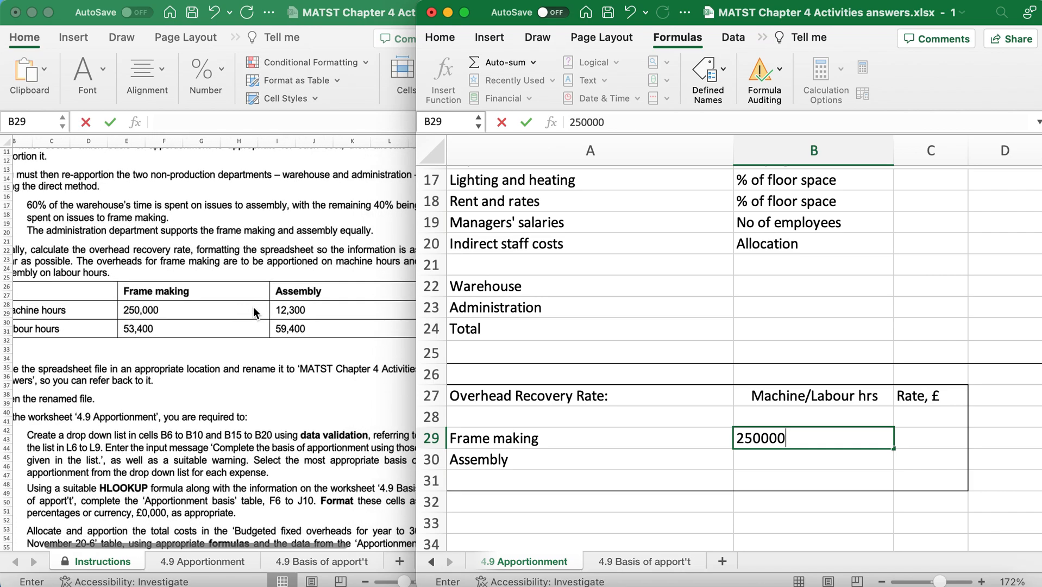
pyautogui.hscroll(2, 253, 306)
pyautogui.hscroll(-3, 253, 306)
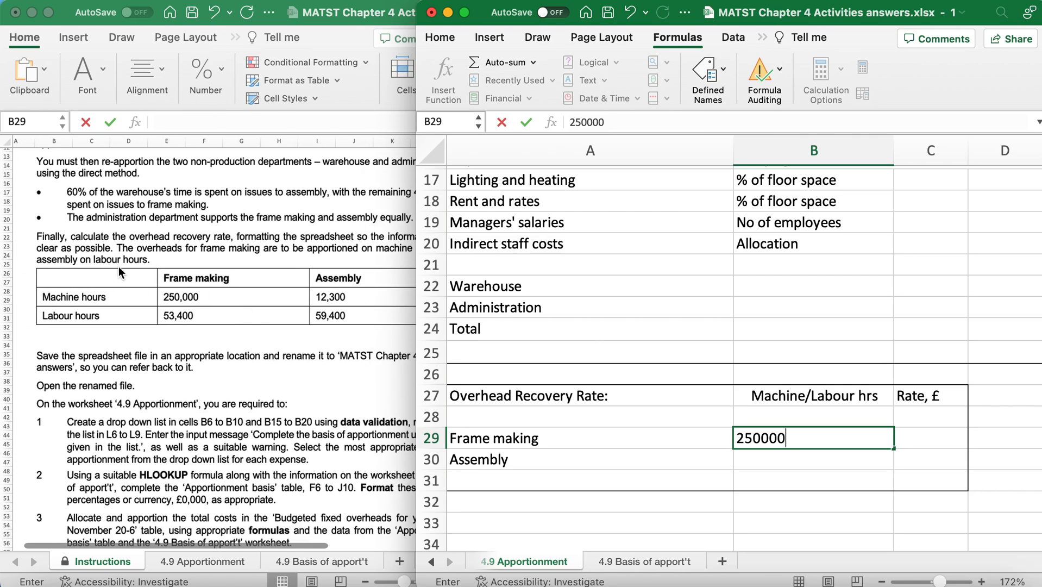
pyautogui.click(759, 462)
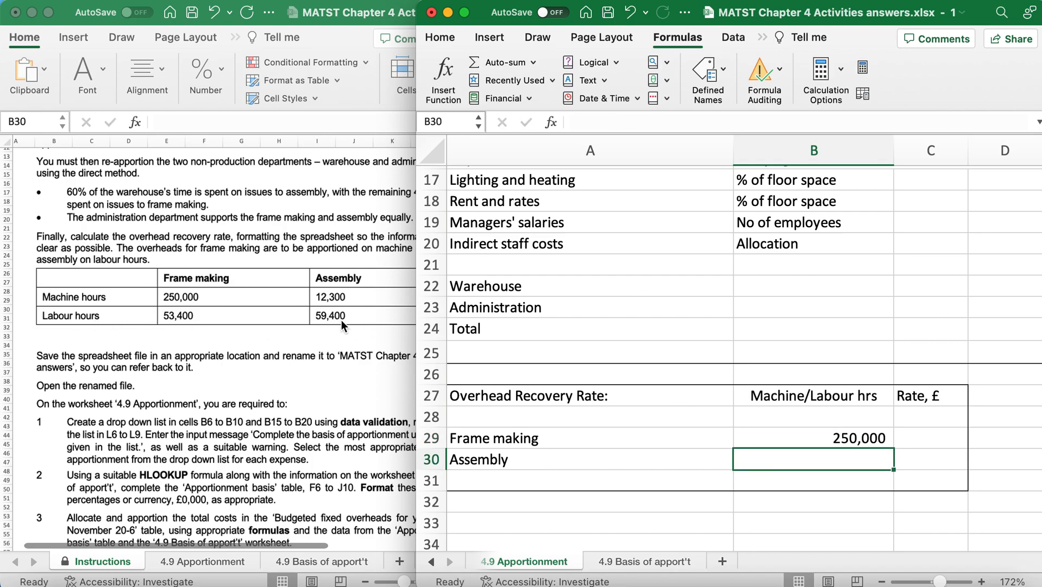
pyautogui.write('59400')
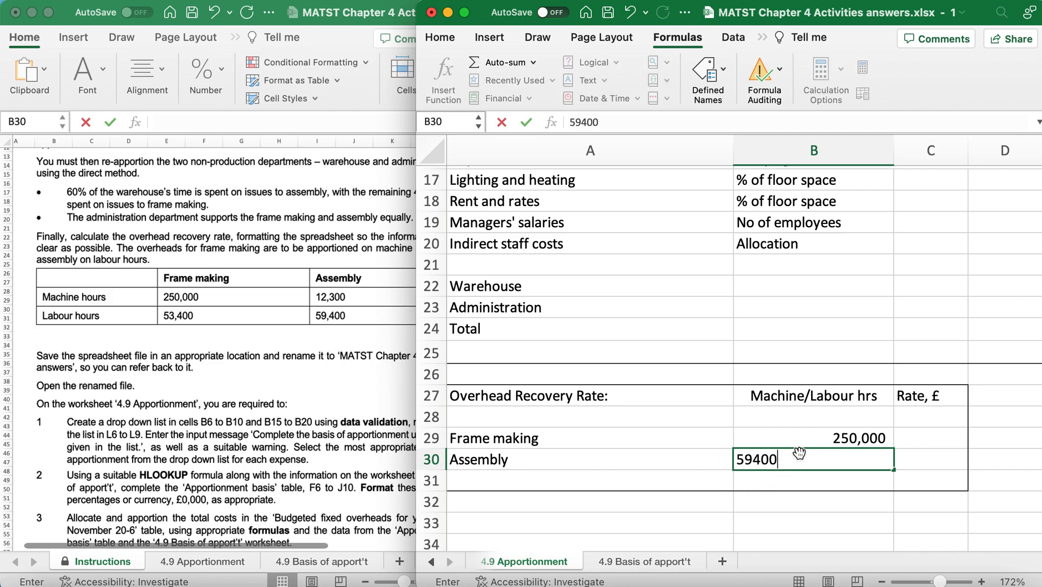
pyautogui.click(804, 413)
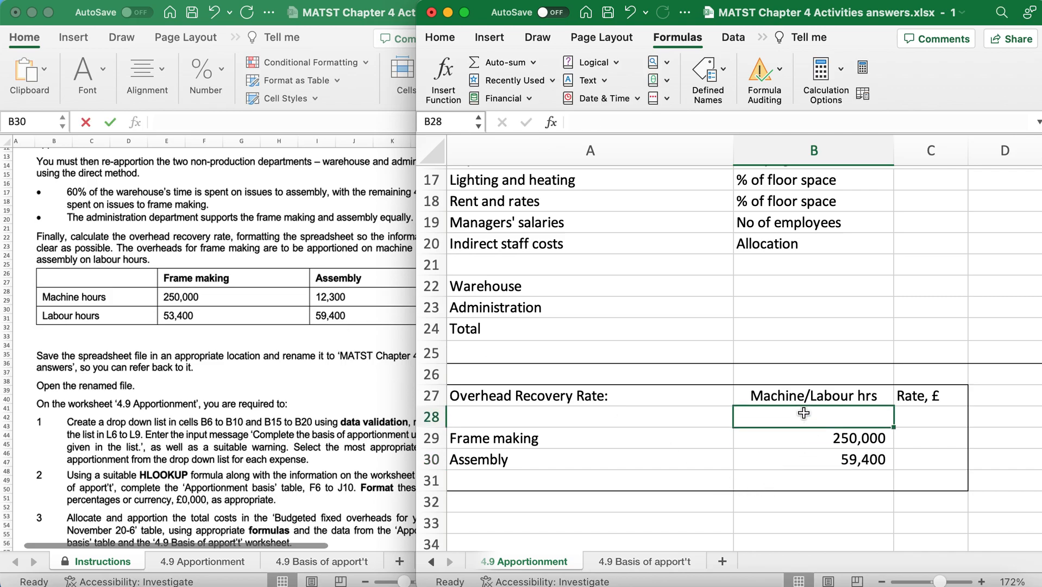
pyautogui.click(804, 439)
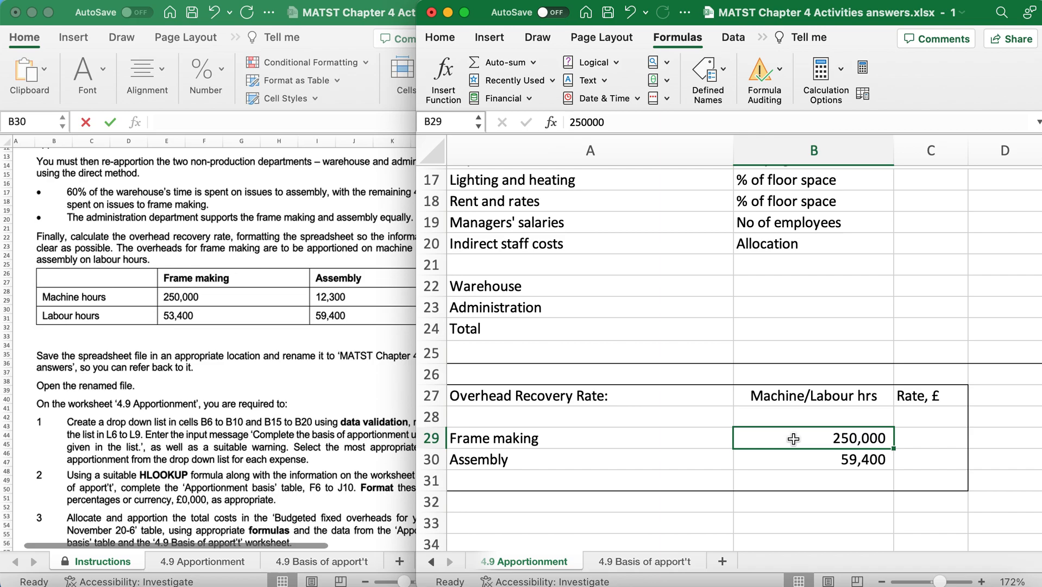
# Calculate the Frame making overhead recovery rate in C29 with the formula =F24/B29.
pyautogui.hscroll(1, 794, 439)
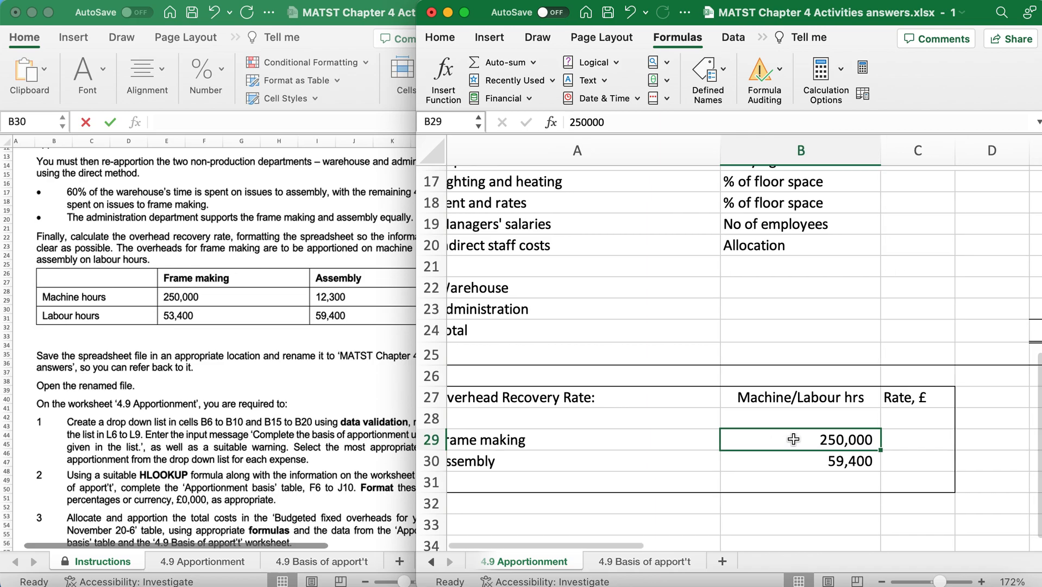
pyautogui.scroll(-3, 795, 440)
pyautogui.scroll(-2, 804, 459)
pyautogui.hscroll(1, 804, 459)
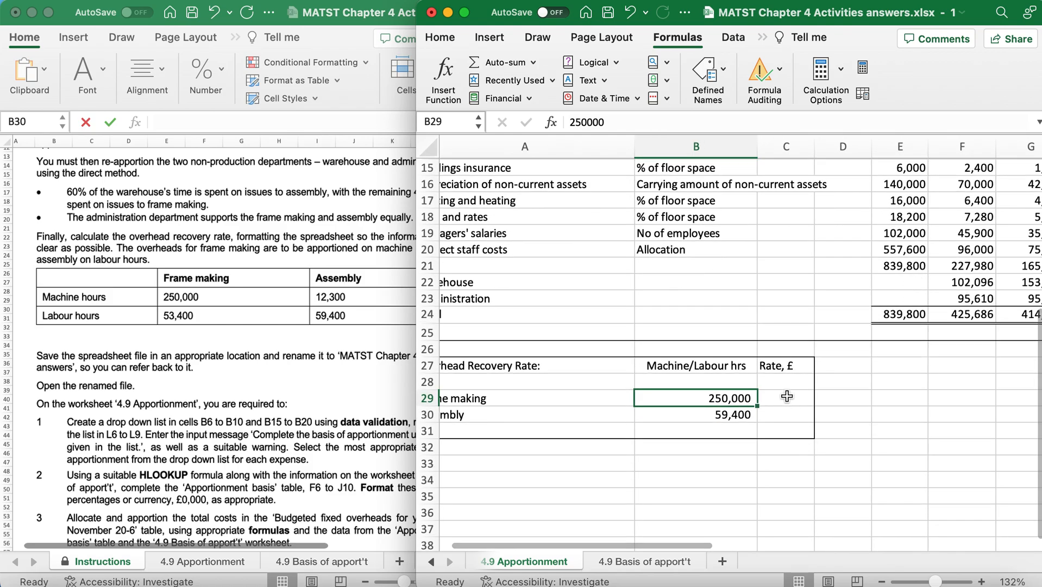
pyautogui.click(787, 396)
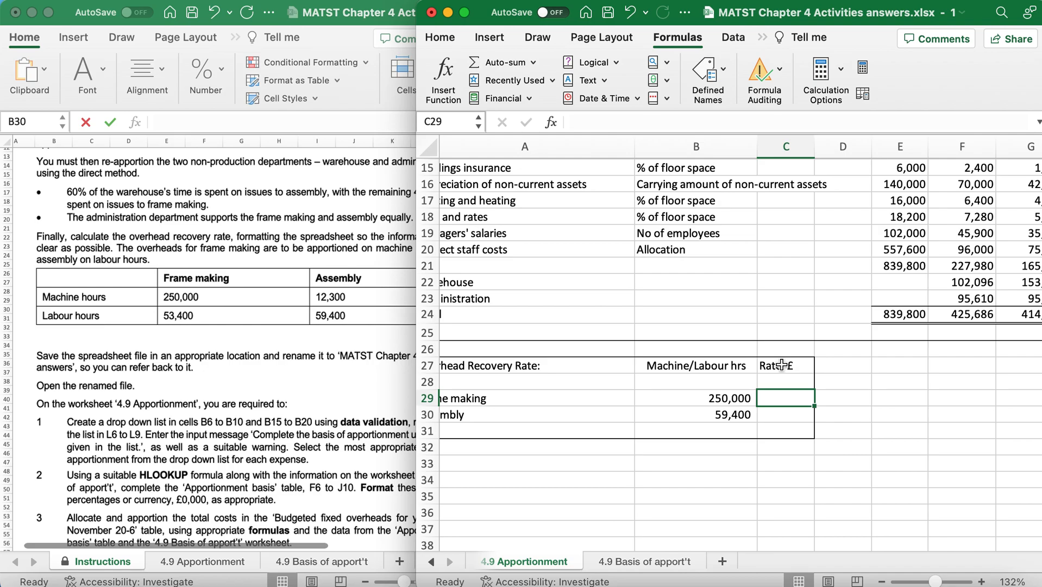
pyautogui.write('=')
pyautogui.scroll(1, 974, 388)
pyautogui.scroll(2, 974, 387)
pyautogui.hscroll(1, 974, 387)
pyautogui.click(925, 374)
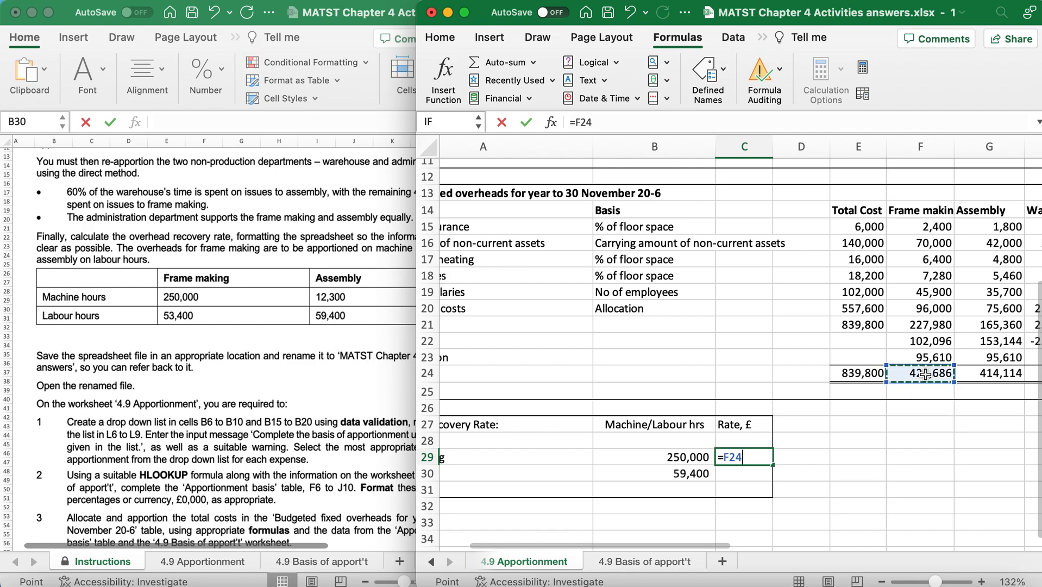
pyautogui.write('/')
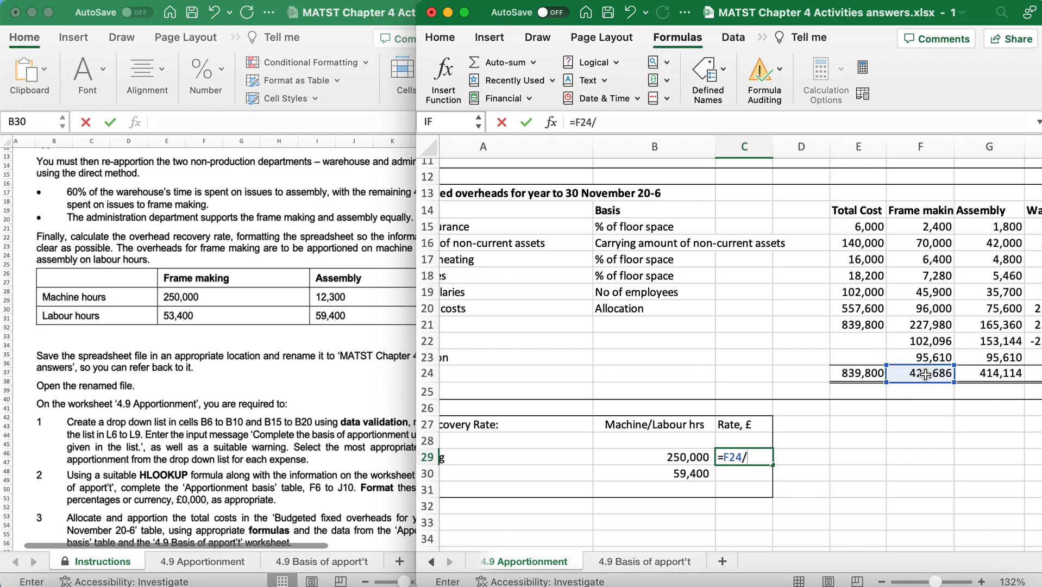
pyautogui.click(678, 458)
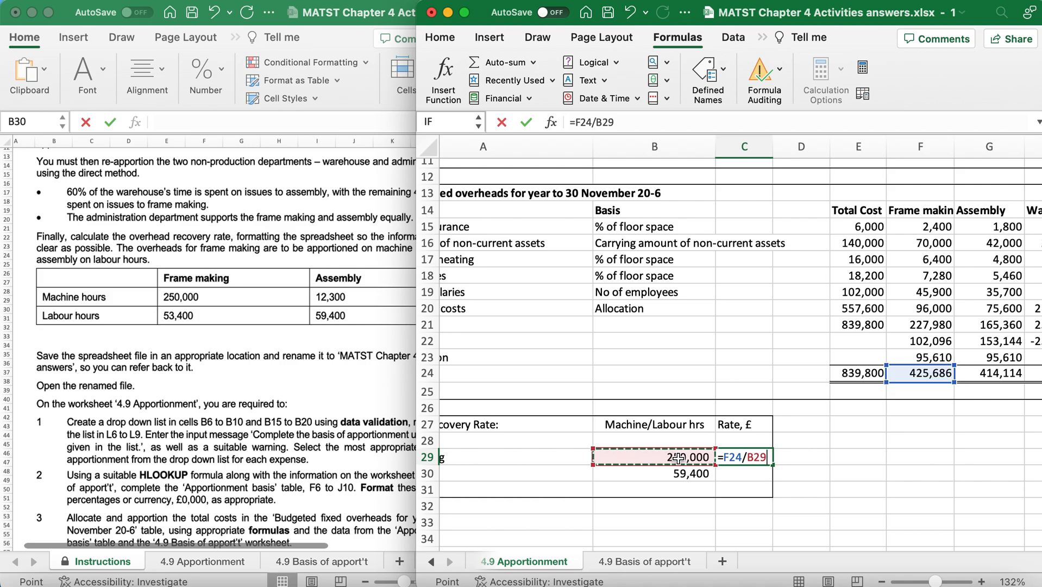
pyautogui.press('Return')
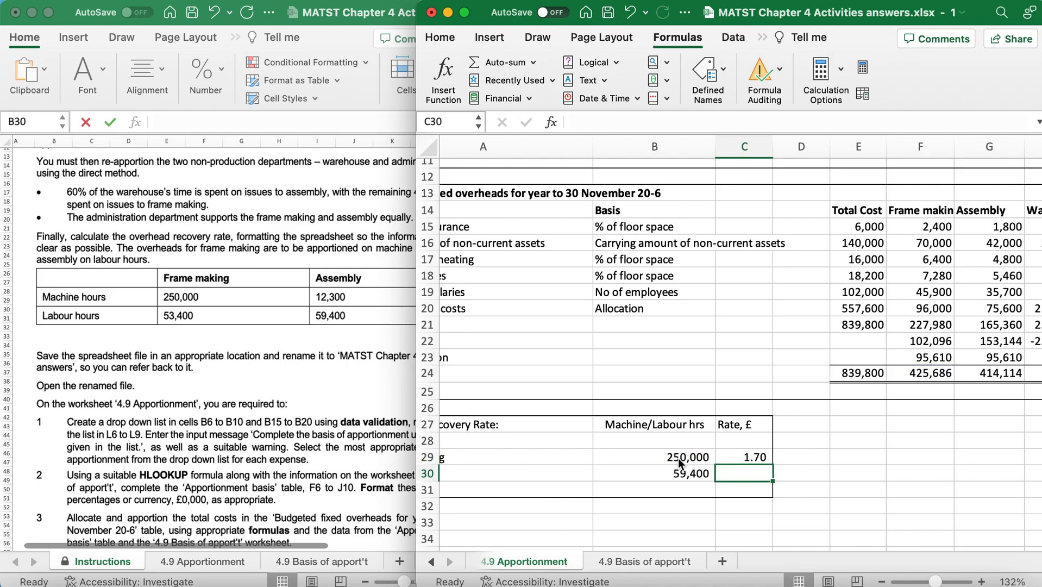
# Calculate the Assembly overhead recovery rate in C30 by dividing its total overheads in G24 by the labour hours in B30.
pyautogui.hscroll(-3, 750, 476)
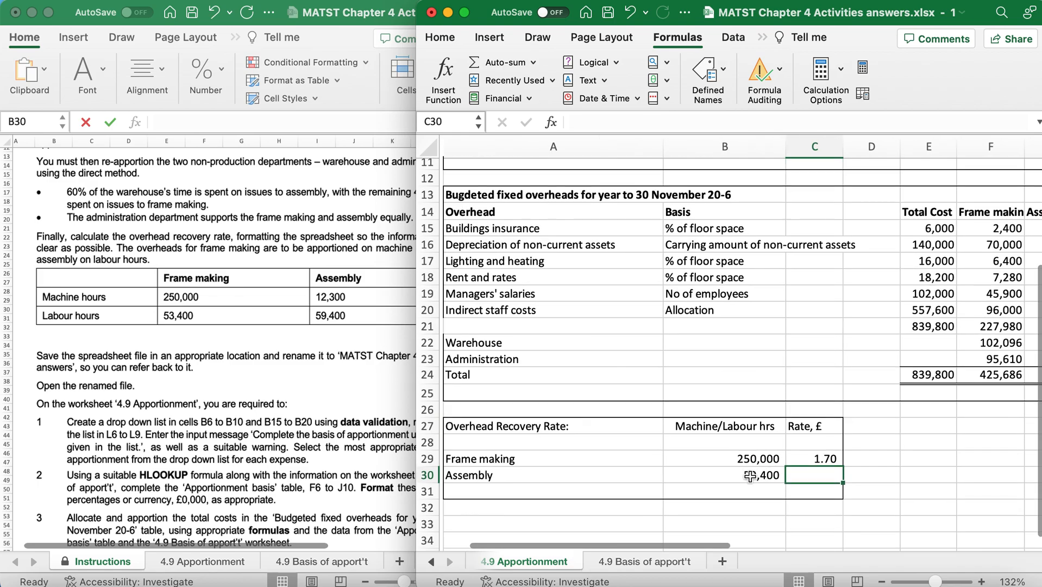
pyautogui.hscroll(5, 750, 477)
pyautogui.write('=')
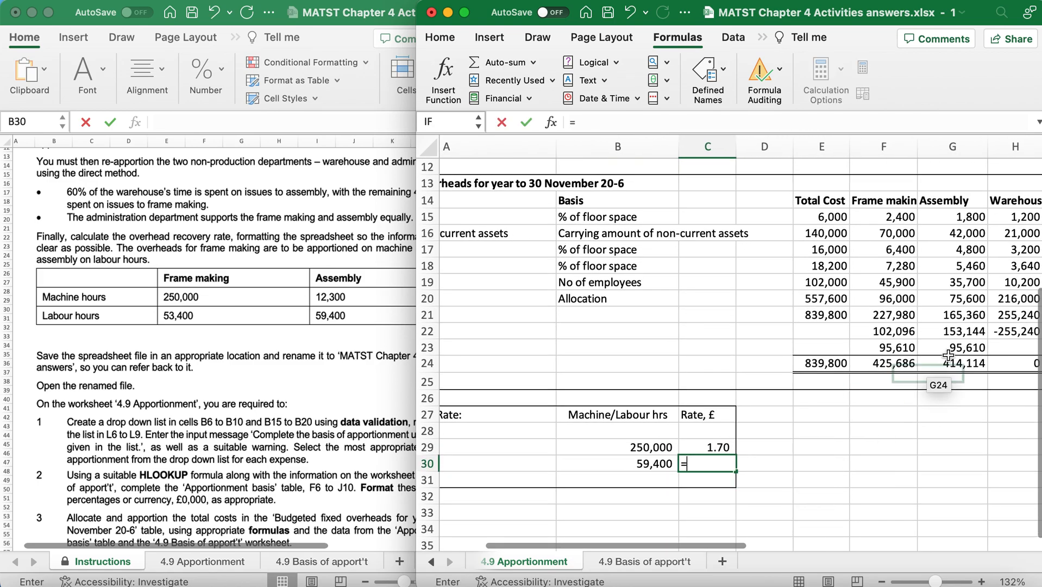
pyautogui.click(962, 362)
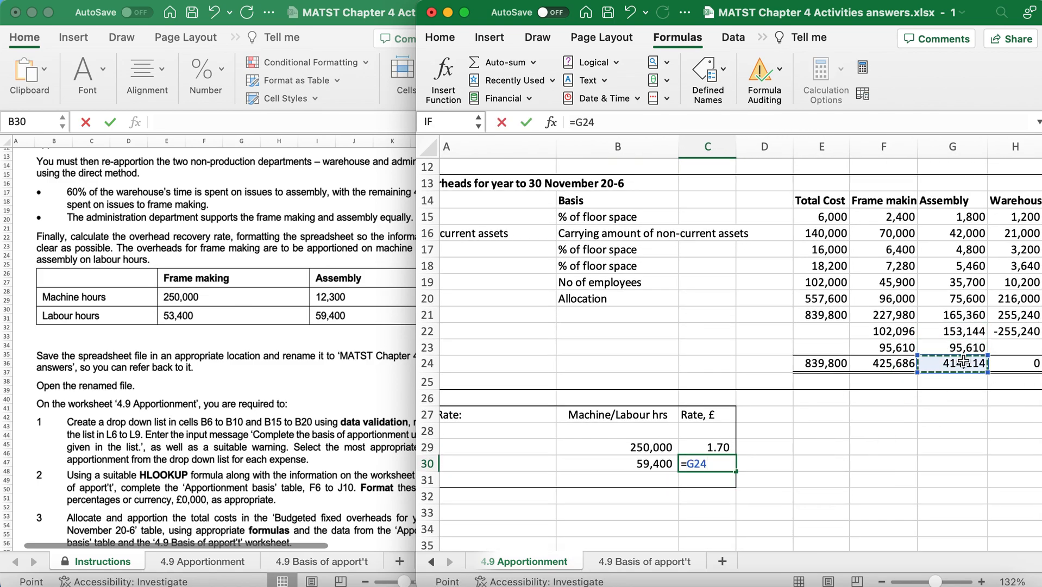
pyautogui.write('/')
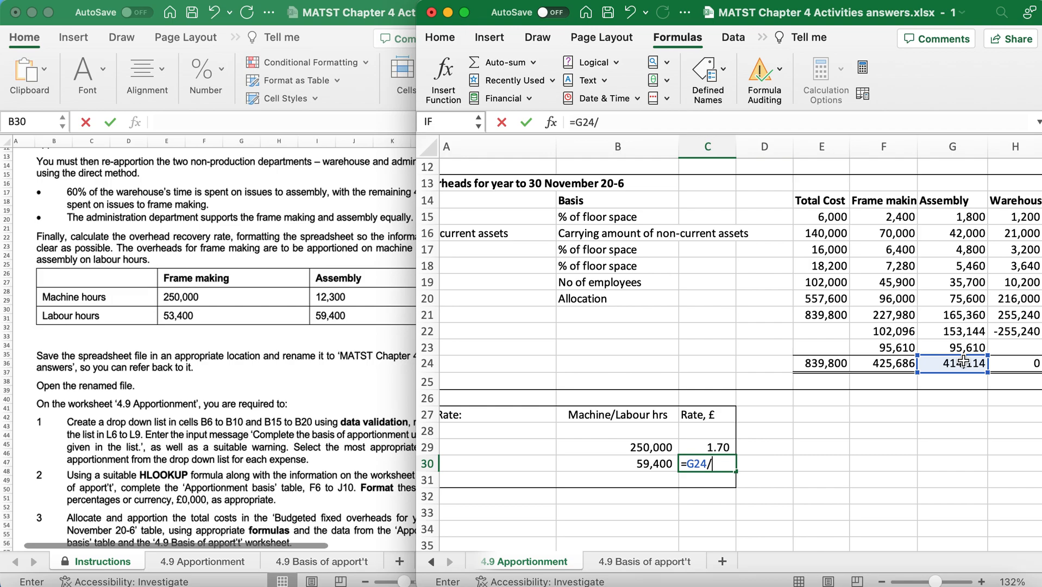
pyautogui.click(629, 464)
pyautogui.press('Return')
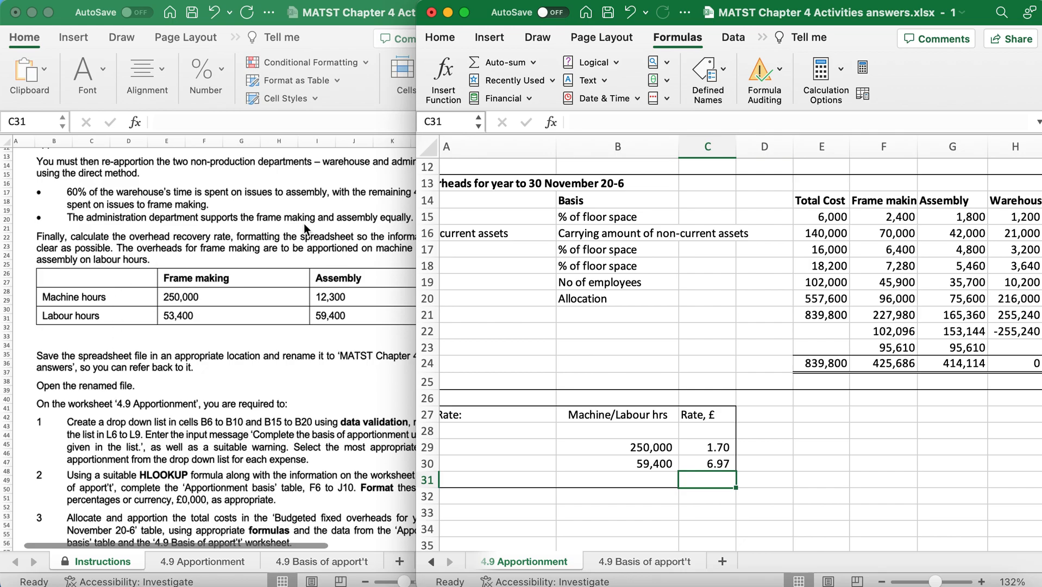
# Review the instructions on the bases for the overhead recovery rates and the rounding and formatting they require.
pyautogui.scroll(-3, 304, 224)
pyautogui.hscroll(2, 304, 223)
pyautogui.scroll(3, 304, 223)
pyautogui.hscroll(-2, 304, 223)
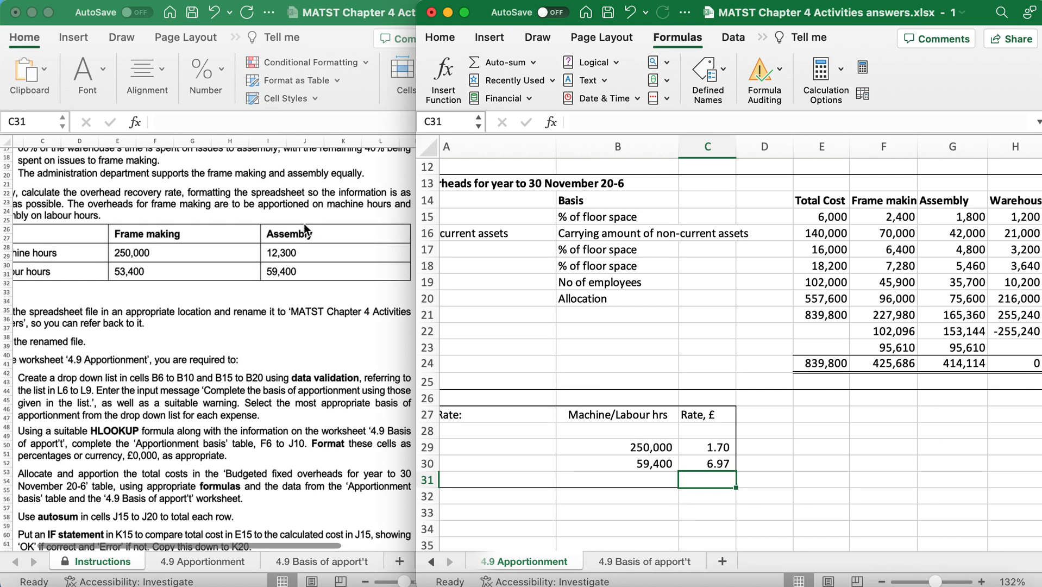
pyautogui.hscroll(1, 304, 223)
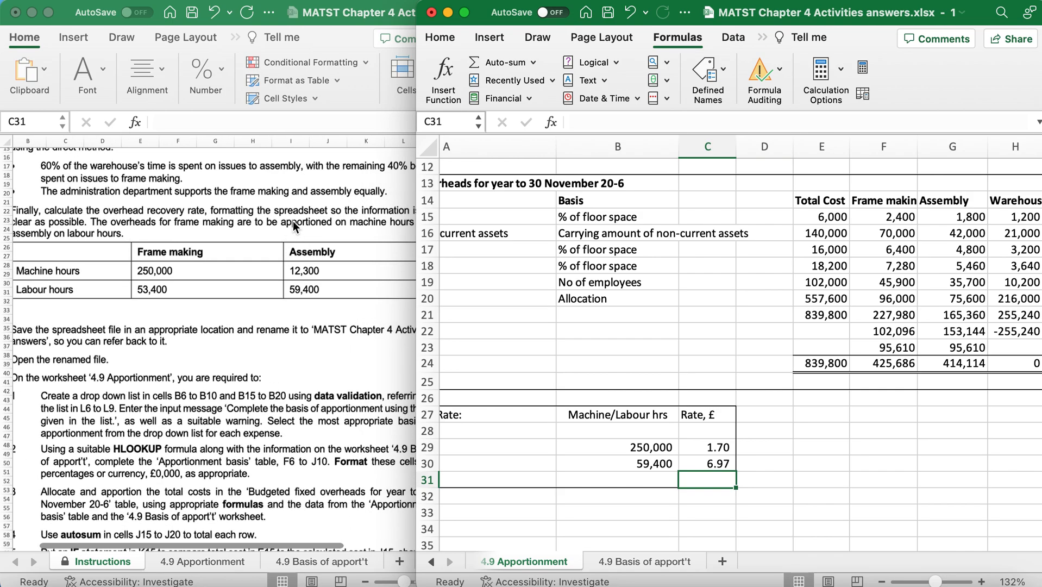
pyautogui.hscroll(2, 347, 218)
pyautogui.scroll(-1, 347, 218)
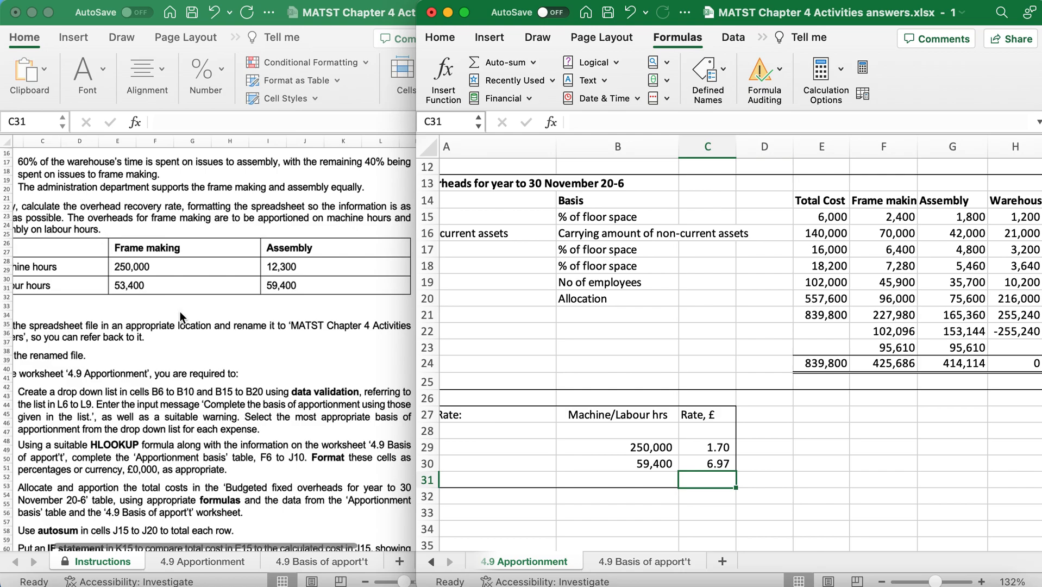
pyautogui.scroll(-10, 180, 311)
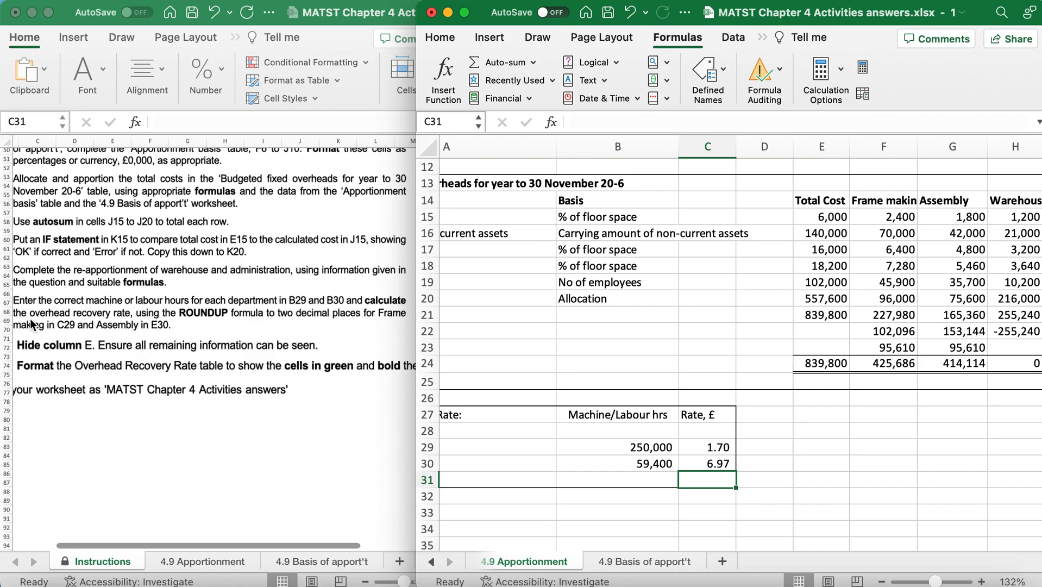
# Round the Frame making overhead recovery rate in C29 up to two decimal places with =ROUNDUP(F24/B29,2).
pyautogui.click(695, 448)
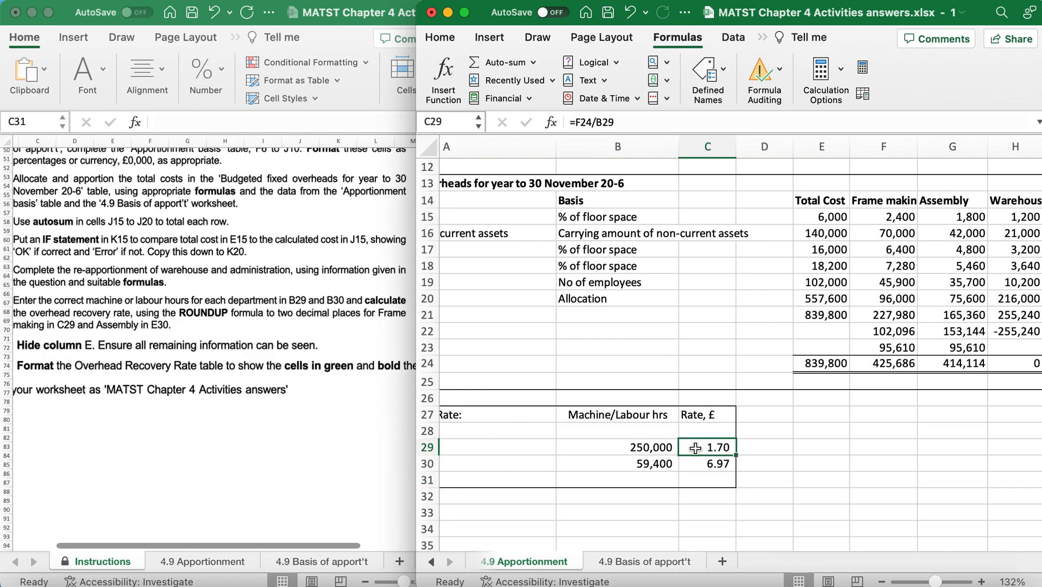
pyautogui.doubleClick(696, 449)
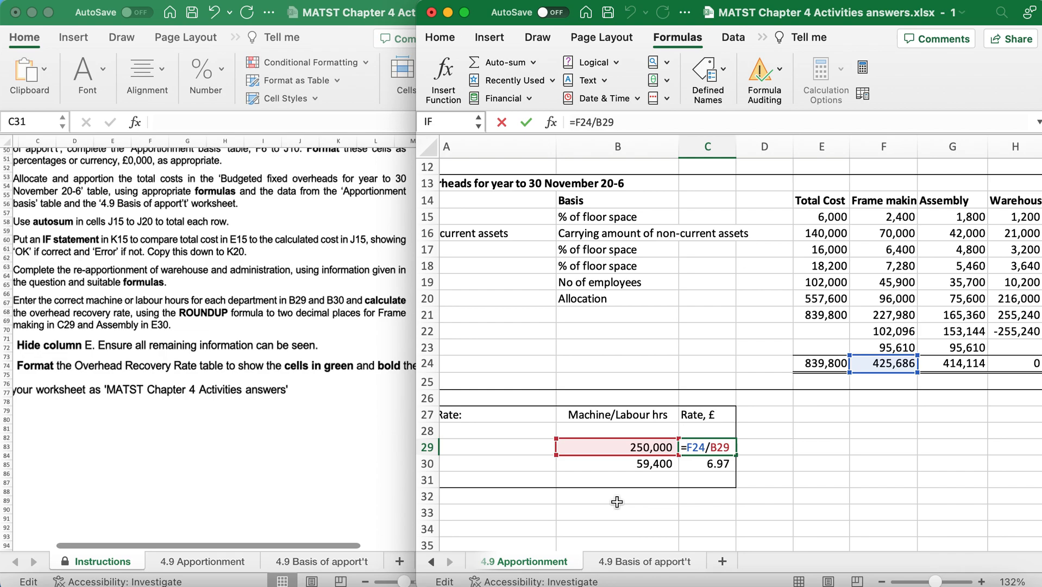
pyautogui.write('ROUNDUP')
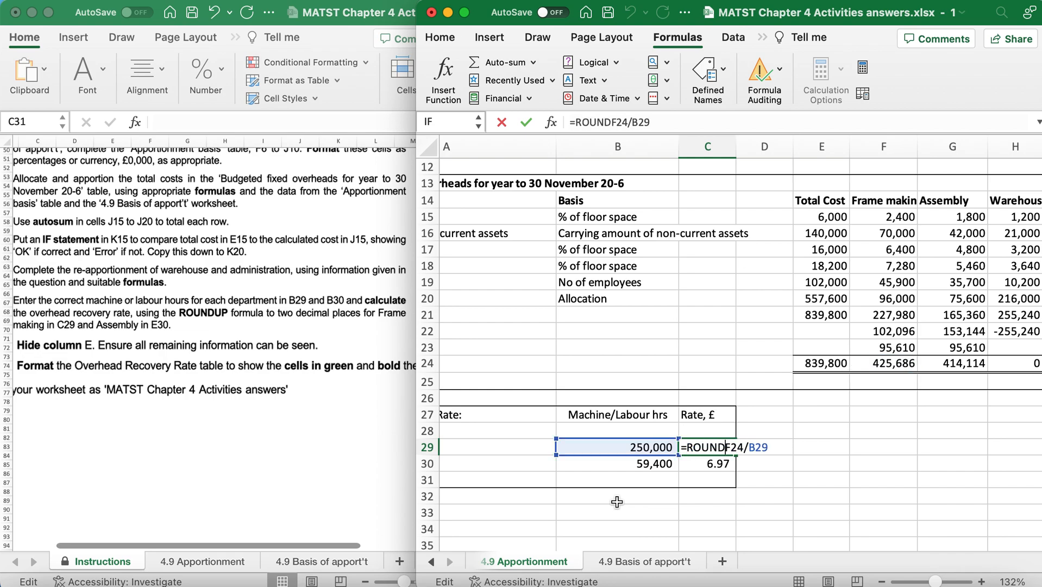
pyautogui.write('(')
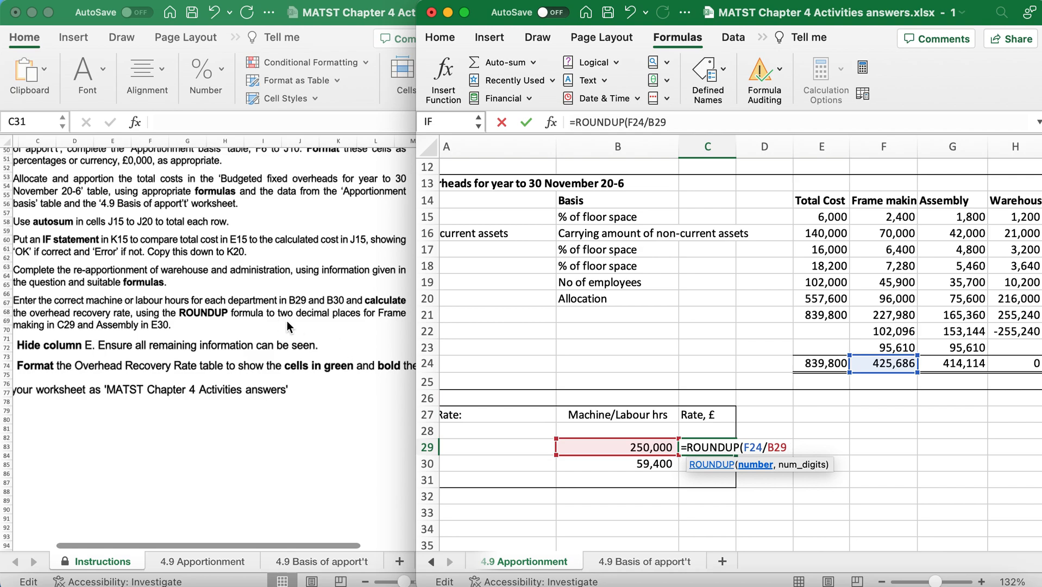
pyautogui.write(',2)')
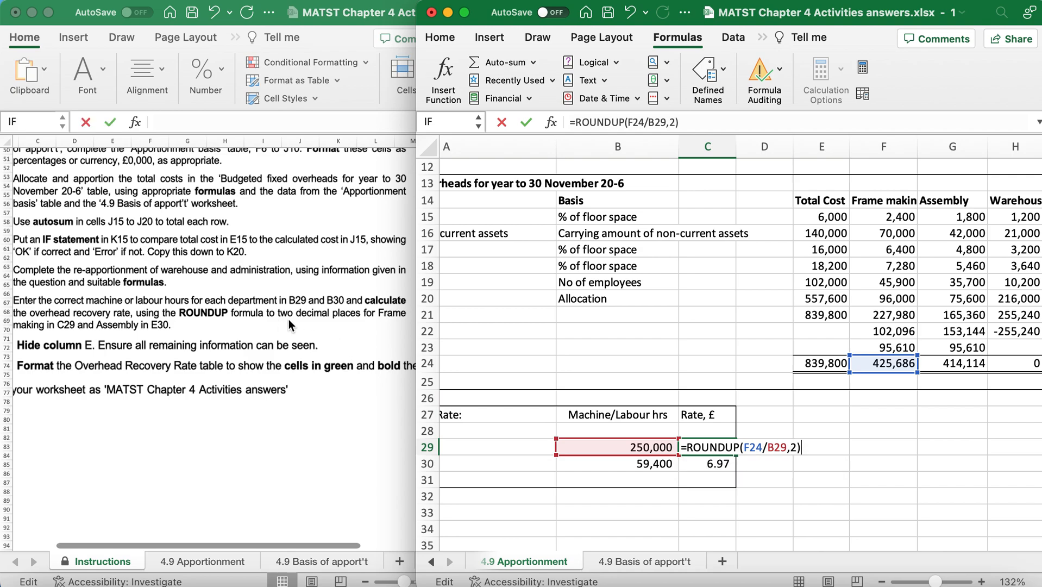
pyautogui.press('Return')
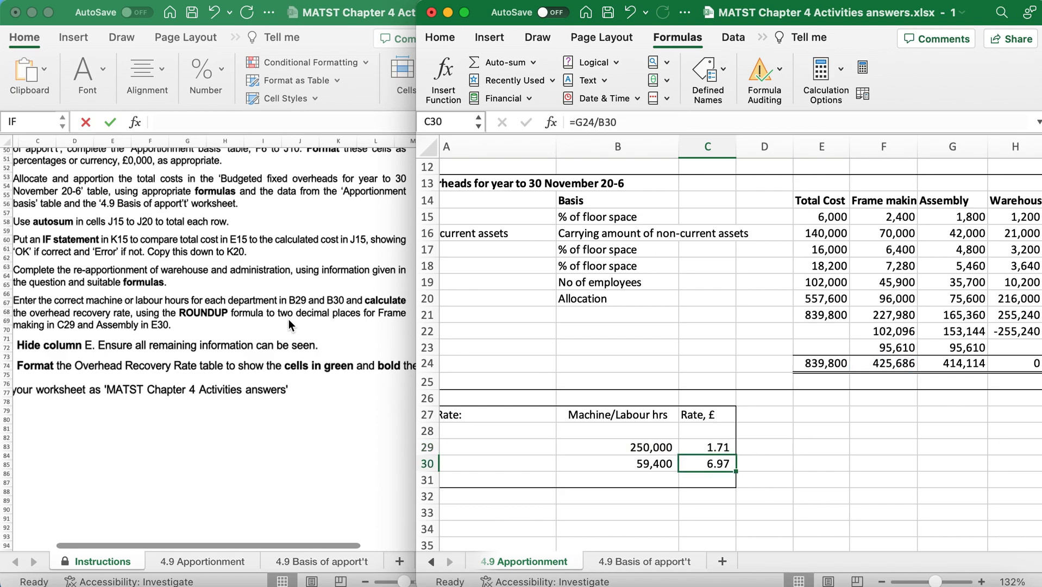
# Round the Assembly overhead recovery rate in C30 up to two decimal places with =ROUNDUP(G24/B30,2).
pyautogui.doubleClick(686, 465)
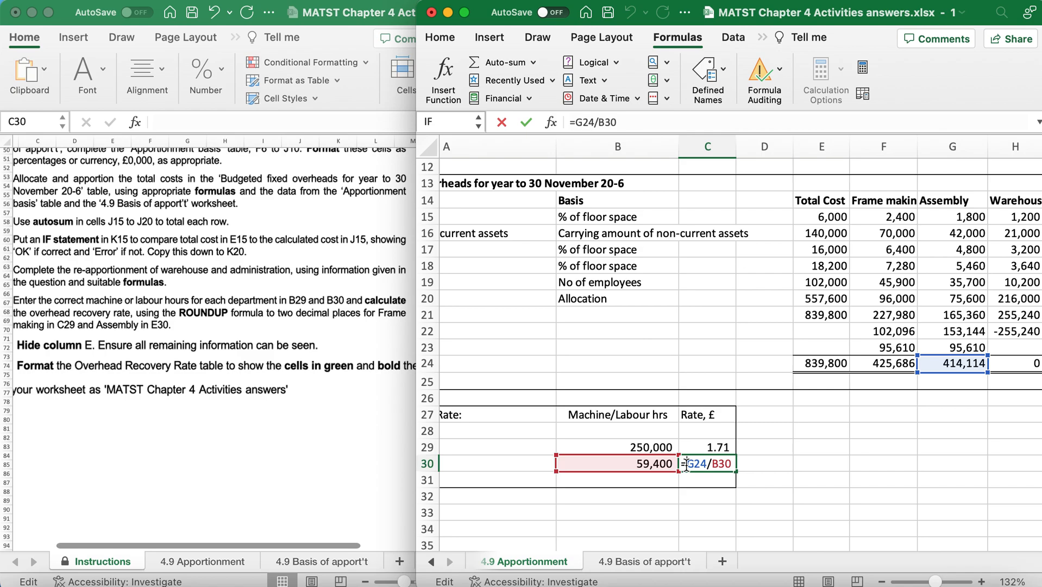
pyautogui.write('ROUND')
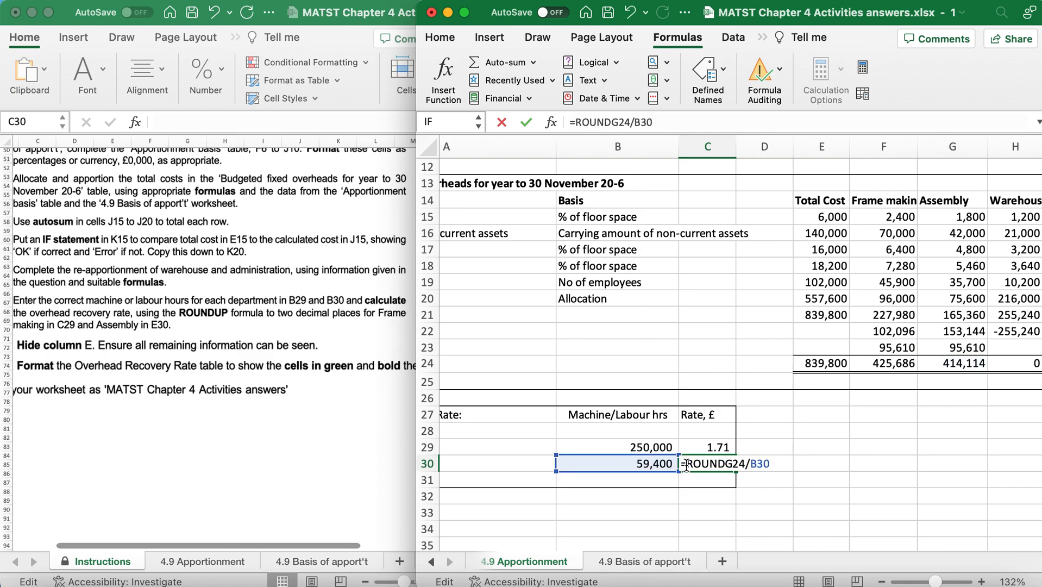
pyautogui.write('UP(G24/B30')
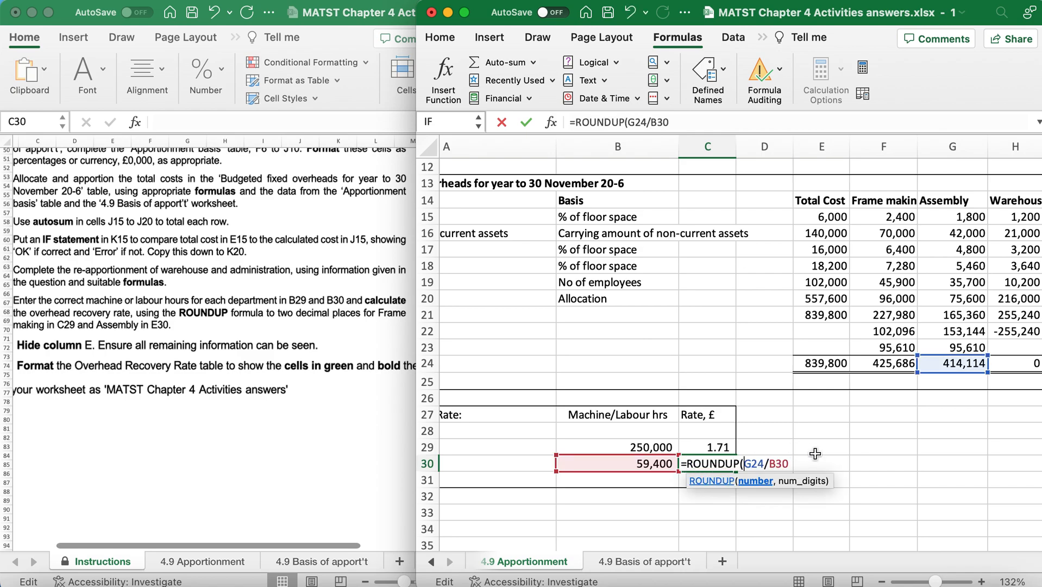
pyautogui.write(',0')
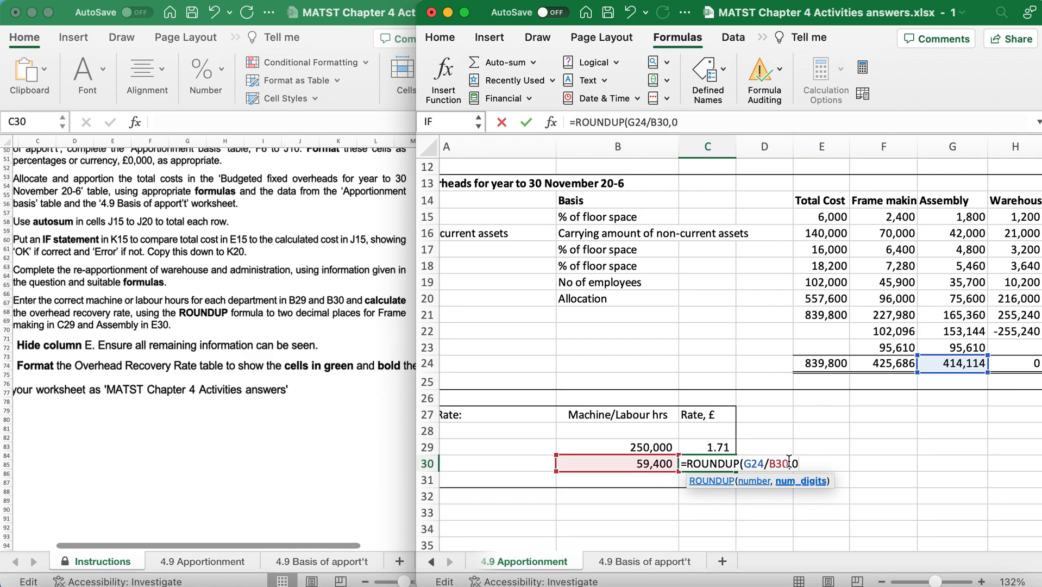
pyautogui.press('BackSpace')
pyautogui.write('2)')
pyautogui.press('Return')
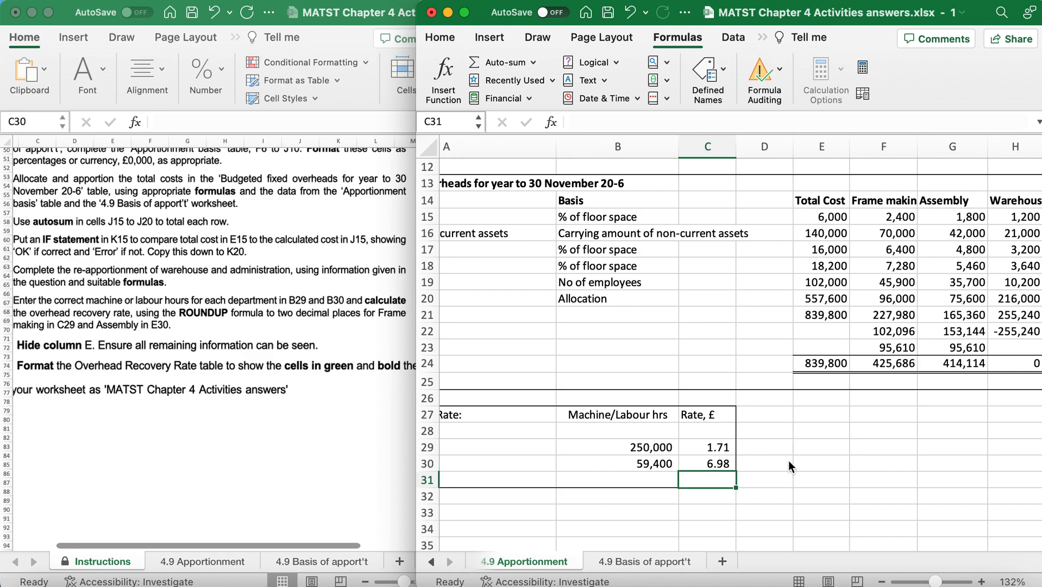
# Check the ROUNDUP formulas in C29 and C30 against the worksheet instructions.
pyautogui.click(705, 448)
pyautogui.doubleClick(705, 448)
pyautogui.press('Escape')
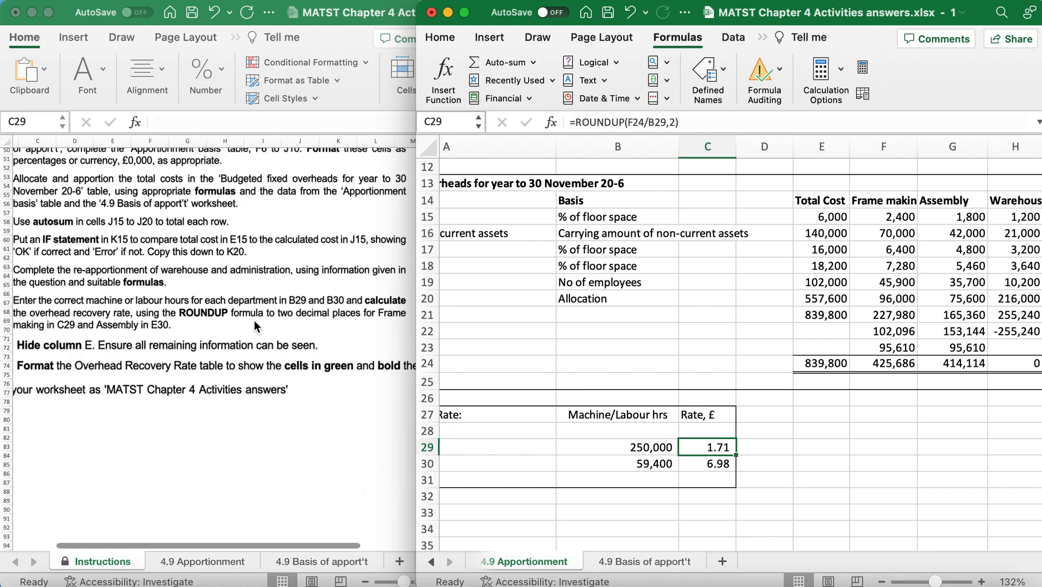
pyautogui.scroll(-3, 254, 322)
pyautogui.scroll(-3, 255, 322)
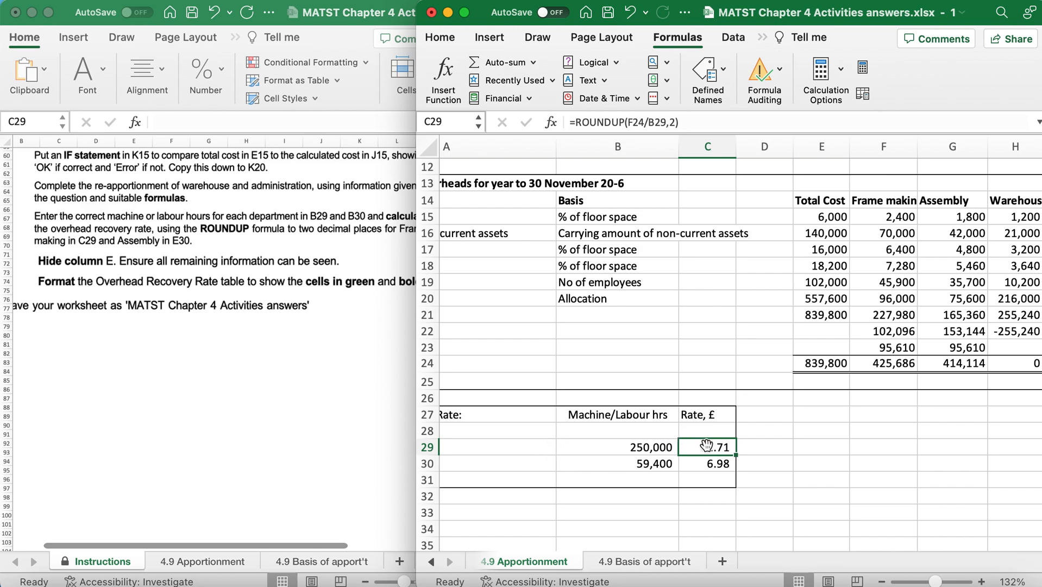
pyautogui.click(707, 465)
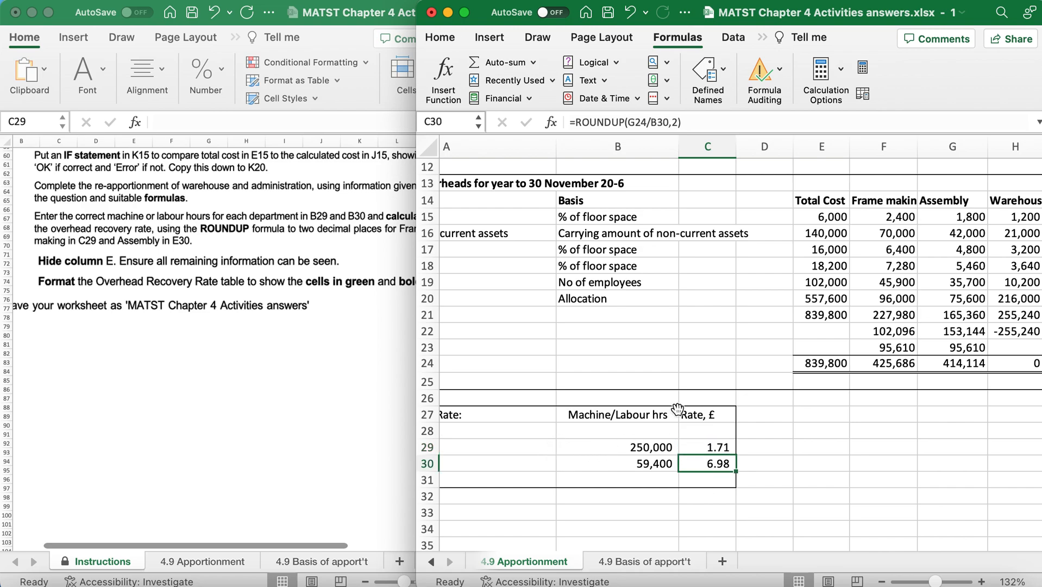
# Hide column E, the Total Cost column, on the 4.9 Apportionment sheet.
pyautogui.click(812, 146)
pyautogui.rightClick(811, 144)
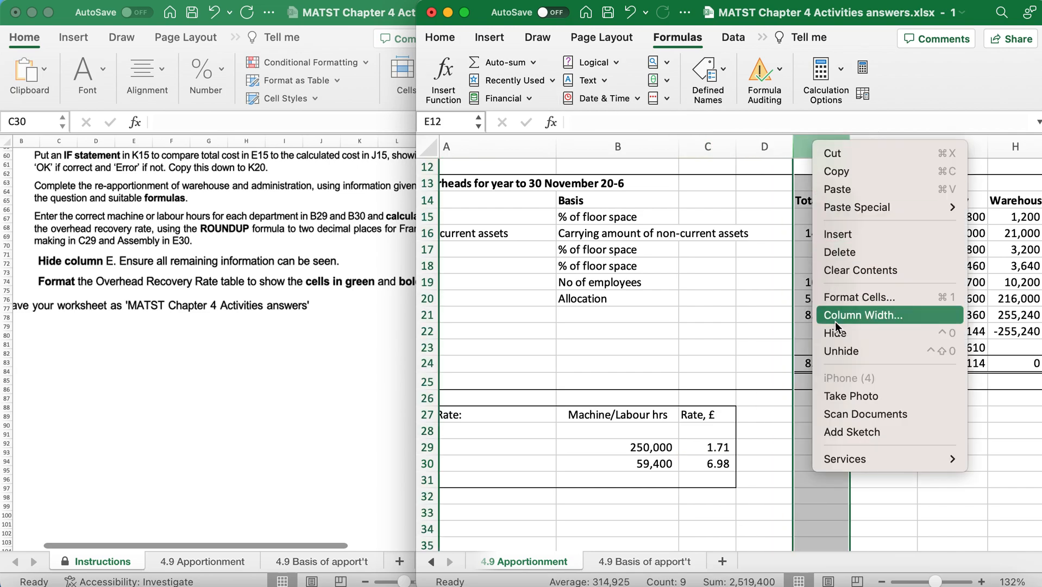
pyautogui.click(835, 336)
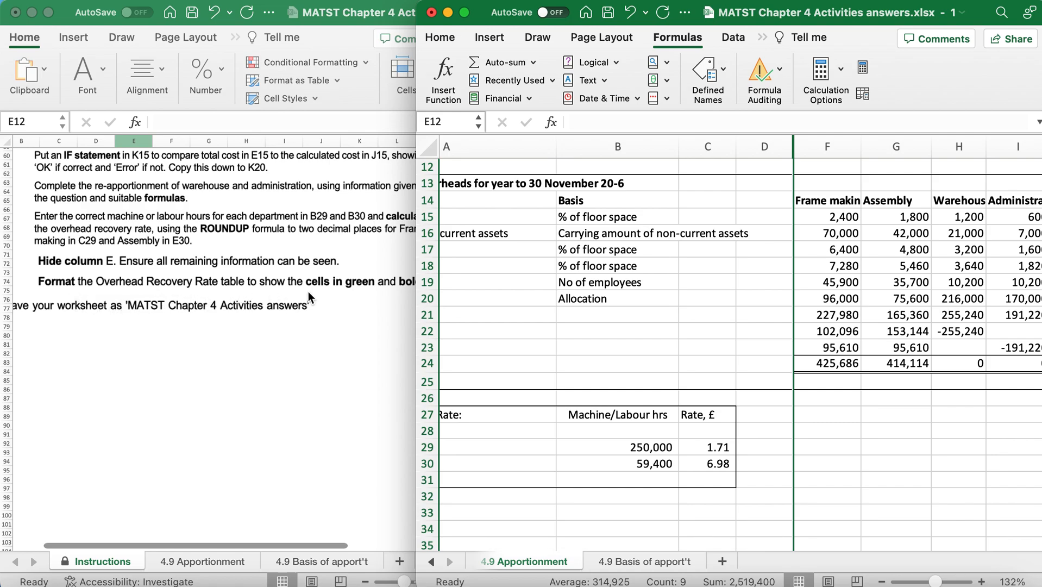
# Fill the whole Overhead Recovery Rate table, A27:C31, with the standard light green colour.
pyautogui.hscroll(2, 341, 293)
pyautogui.hscroll(2, 341, 299)
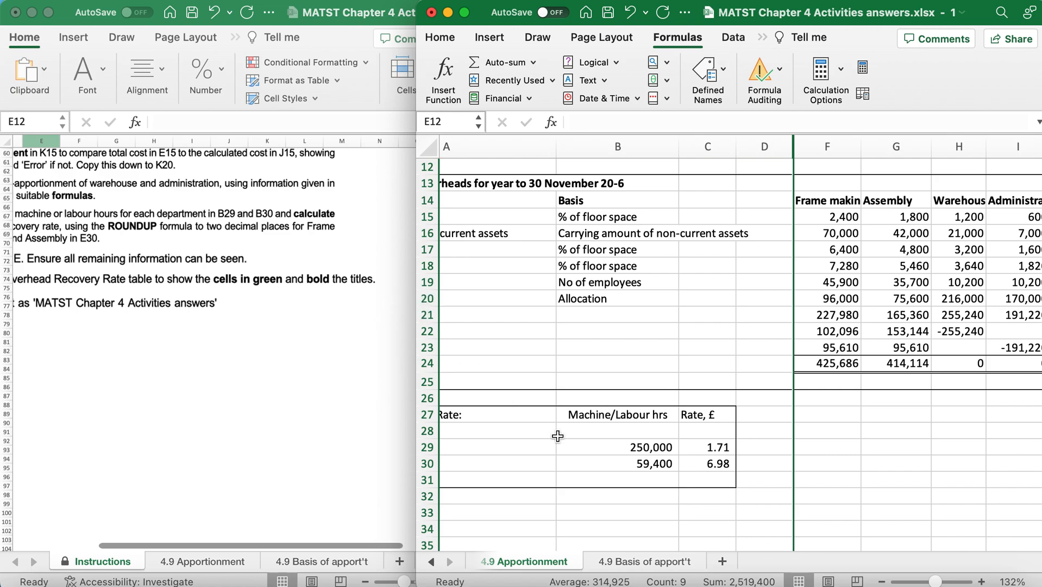
pyautogui.hscroll(-3, 557, 436)
pyautogui.scroll(-2, 558, 436)
pyautogui.scroll(-1, 558, 437)
pyautogui.moveTo(558, 354); pyautogui.dragTo(791, 413)
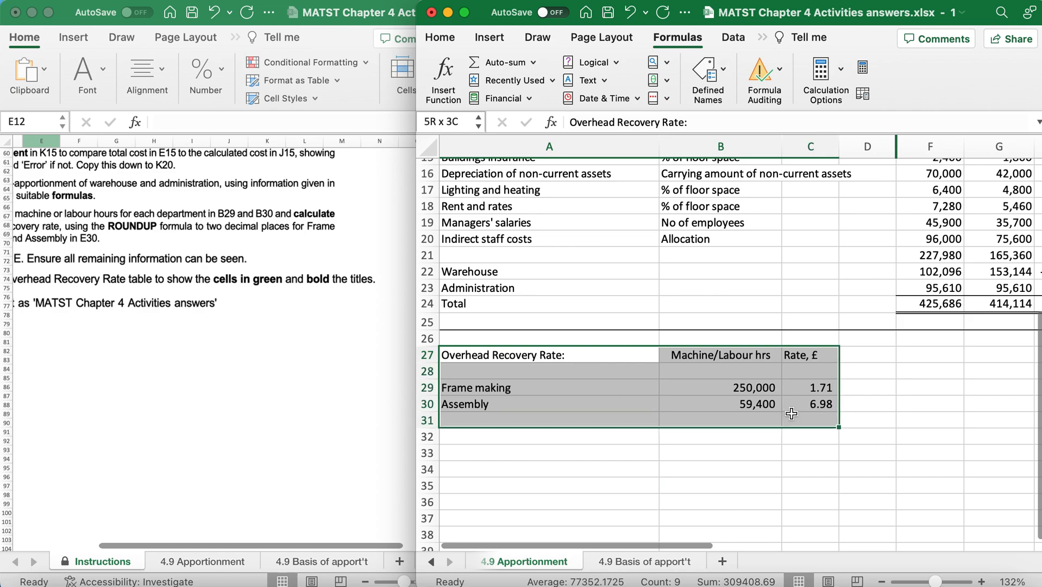
pyautogui.click(442, 38)
pyautogui.click(508, 76)
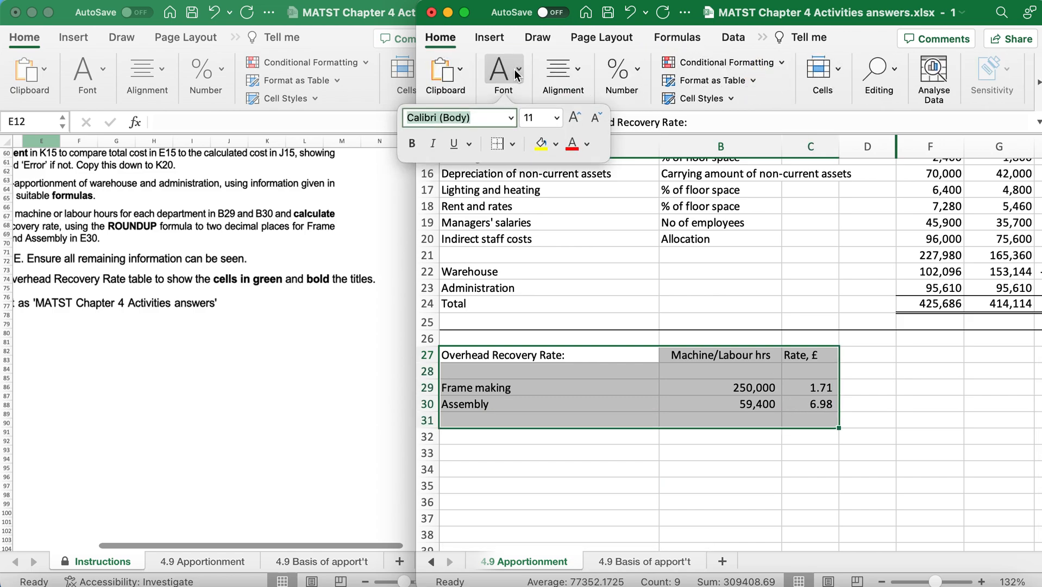
pyautogui.click(555, 144)
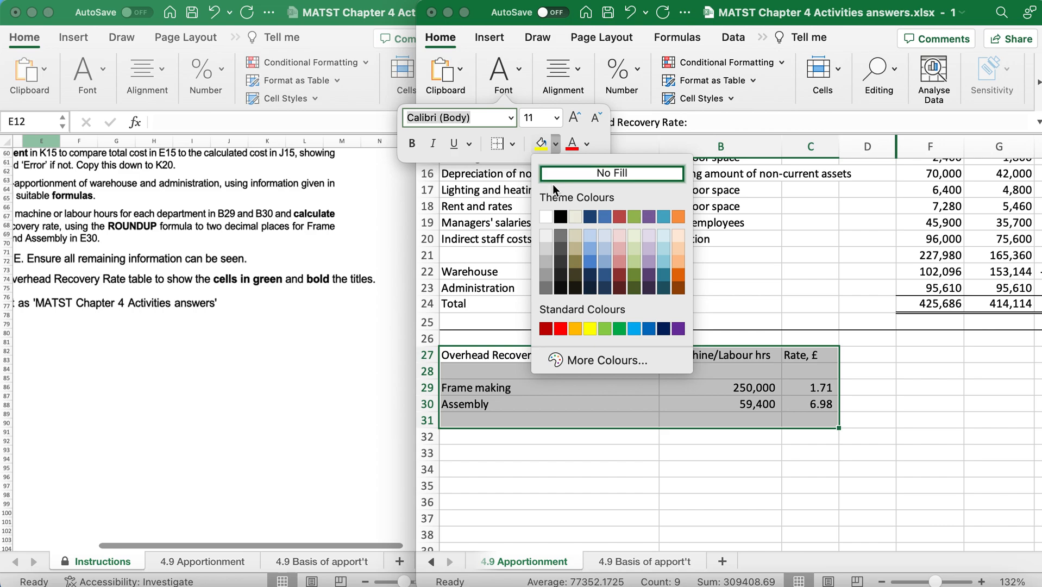
pyautogui.click(605, 329)
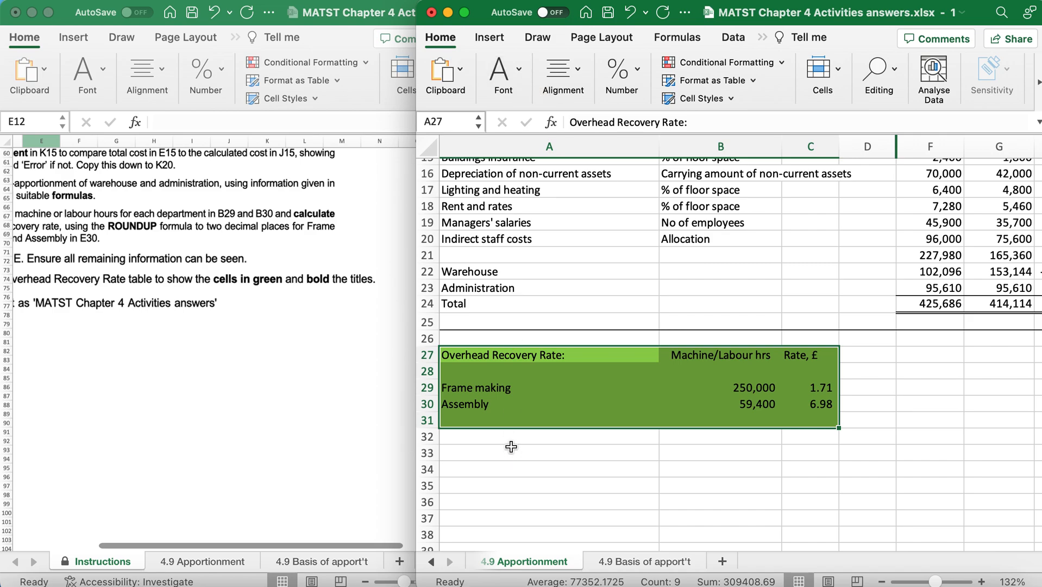
# Make the Overhead Recovery Rate table's titles in A27:C27 bold.
pyautogui.click(483, 354)
pyautogui.moveTo(635, 357); pyautogui.dragTo(785, 356)
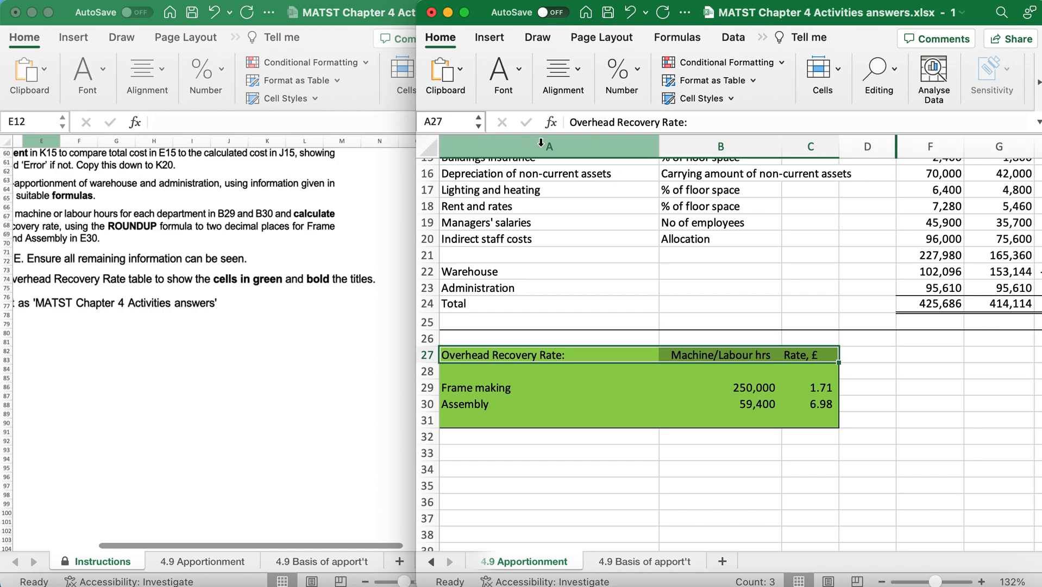
pyautogui.press('super+b')
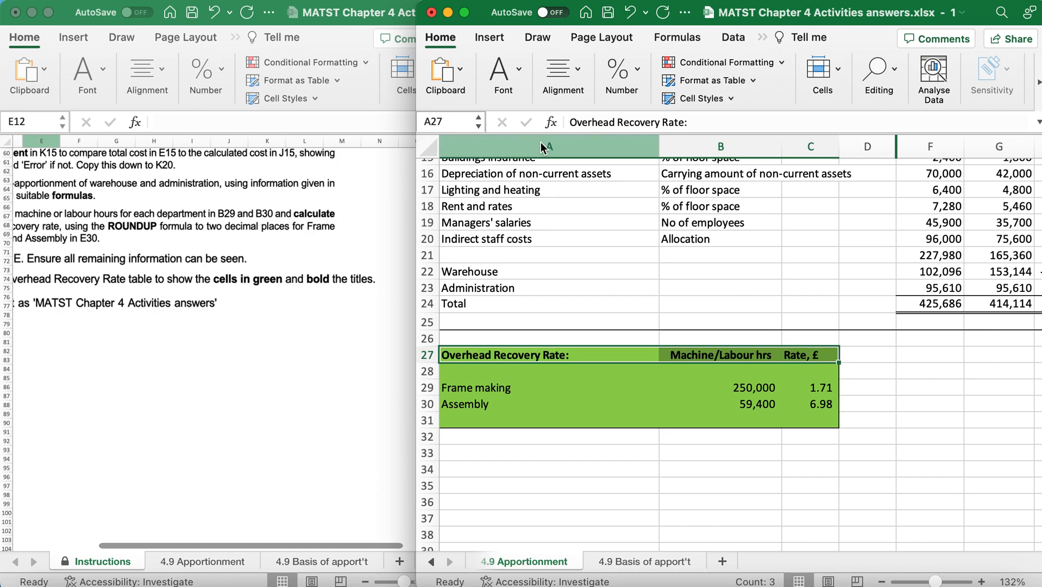
pyautogui.click(517, 74)
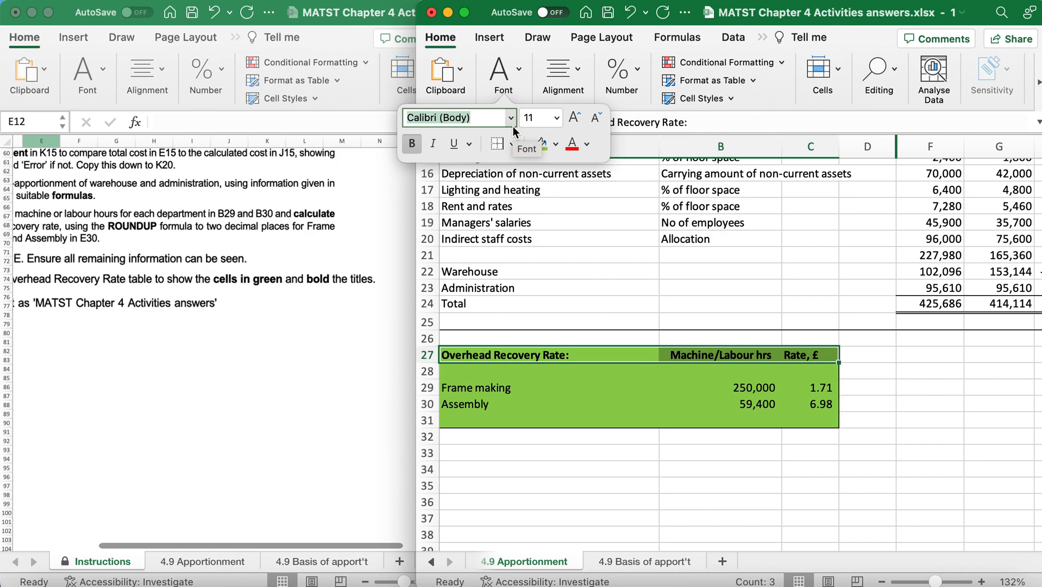
# Review the last tasks in the instructions, including the file name required for saving the worksheet.
pyautogui.click(87, 287)
pyautogui.hscroll(-3, 115, 293)
pyautogui.scroll(-1, 115, 293)
pyautogui.hscroll(1, 115, 292)
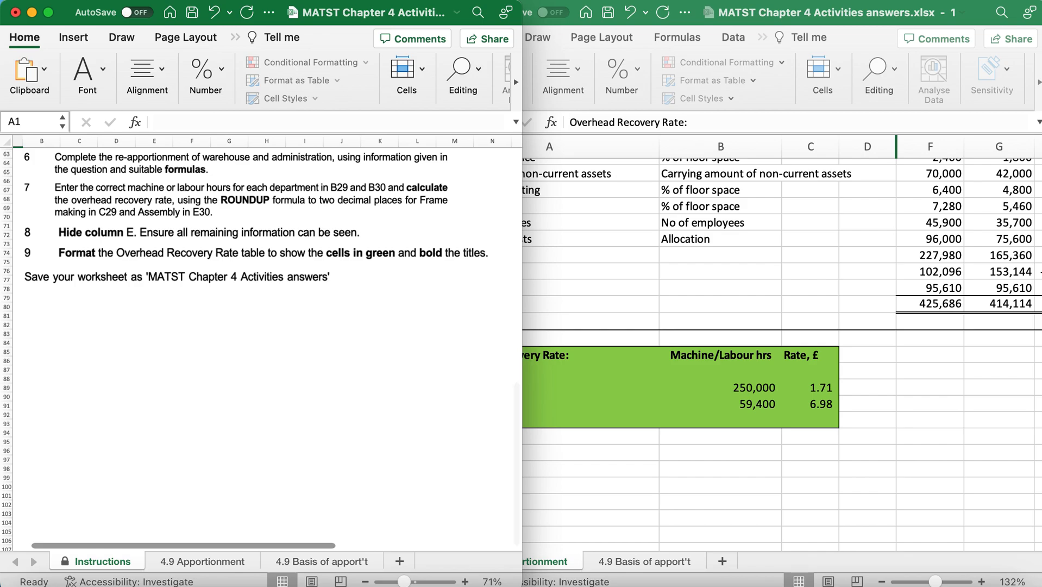